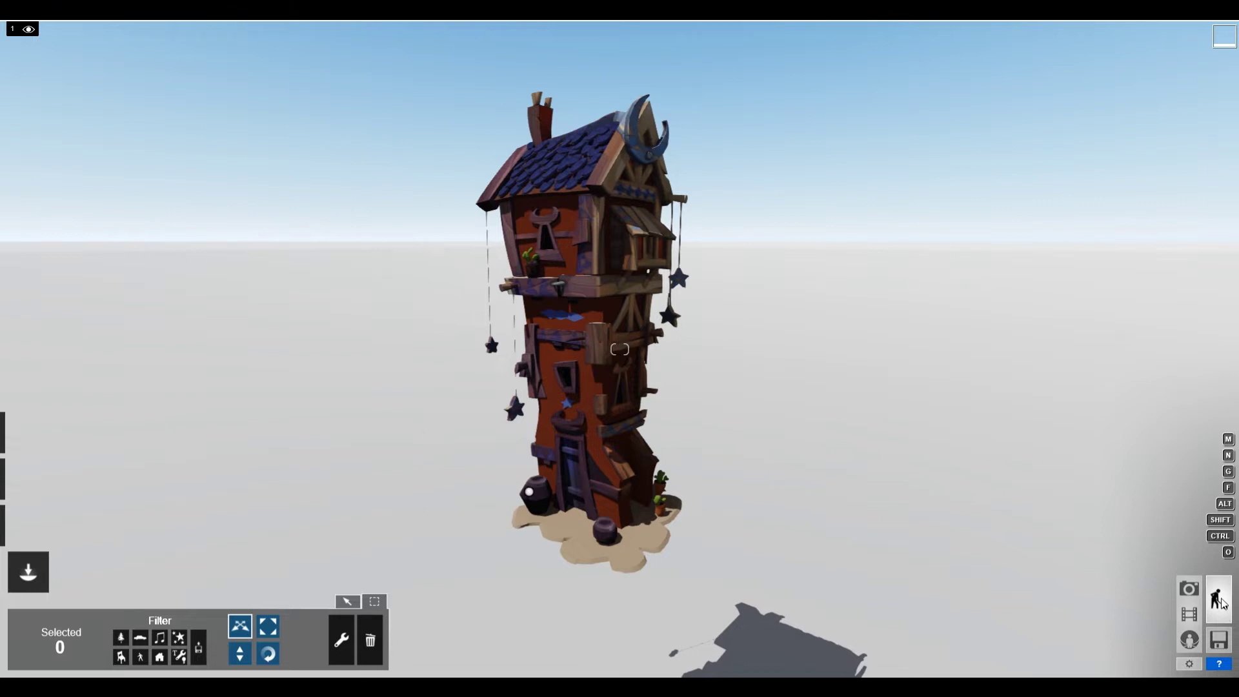
View the new-scene presets, including the White environment, and return to the tower scene in build mode
left_click(1190, 589)
left_click(1189, 640)
left_click(1218, 639)
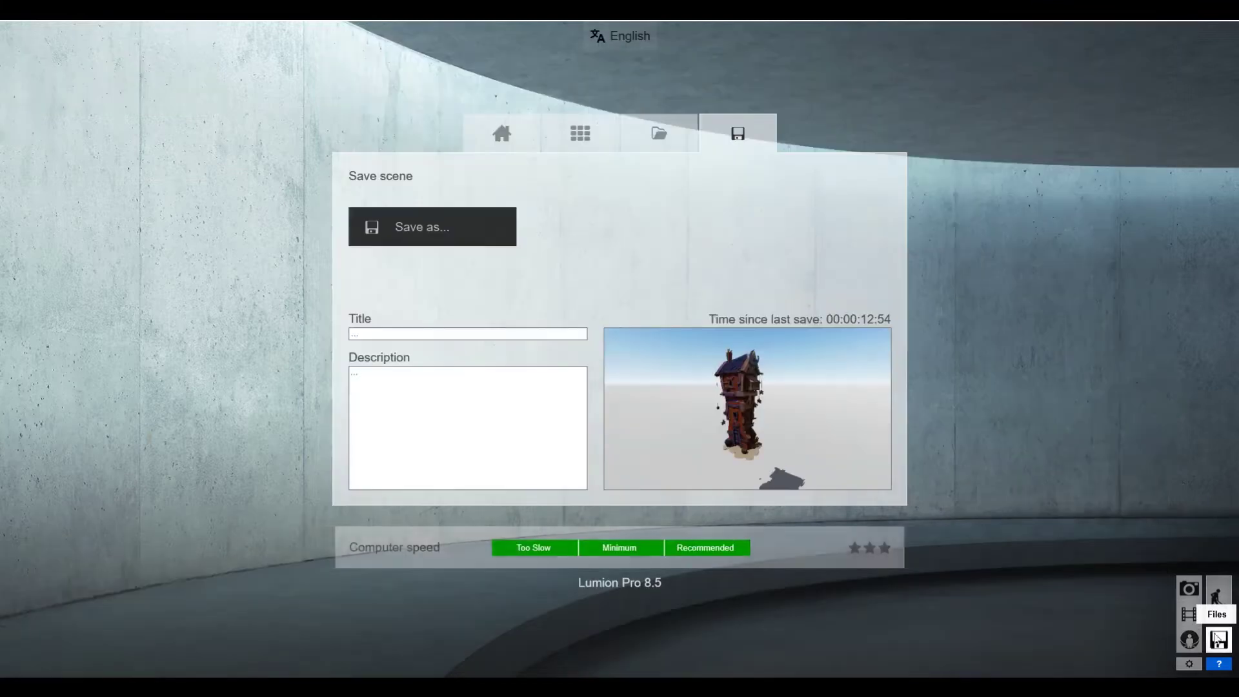
left_click(510, 134)
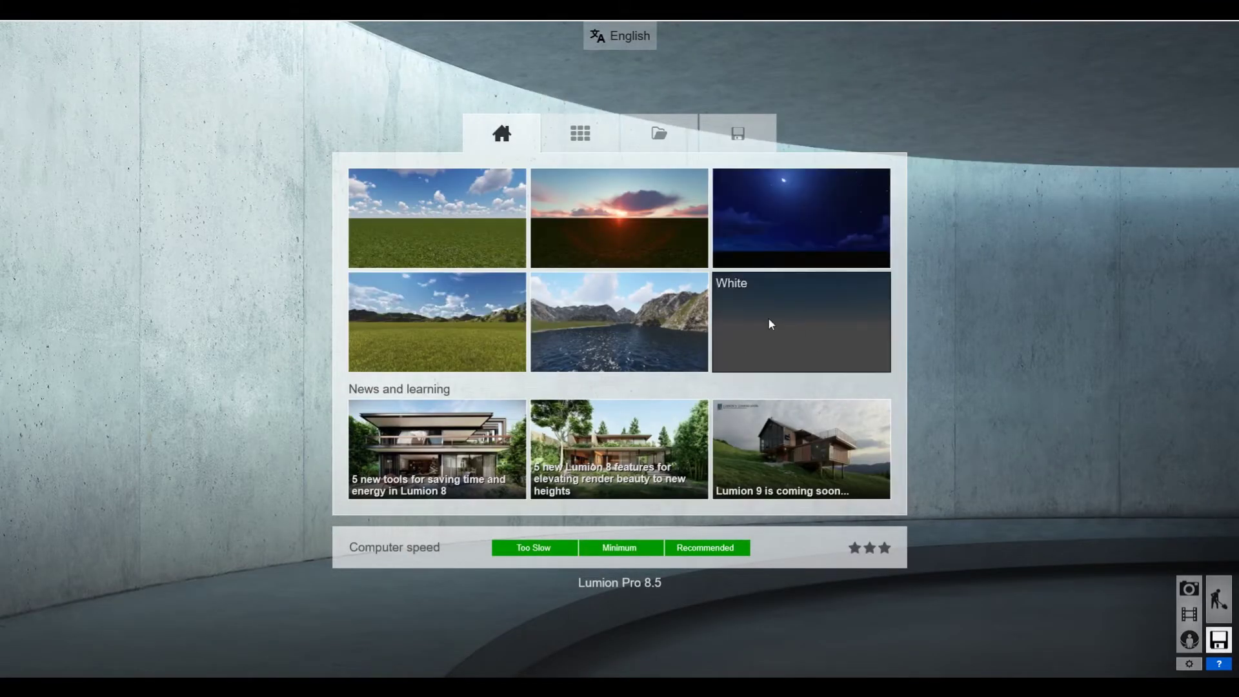
left_click(1219, 599)
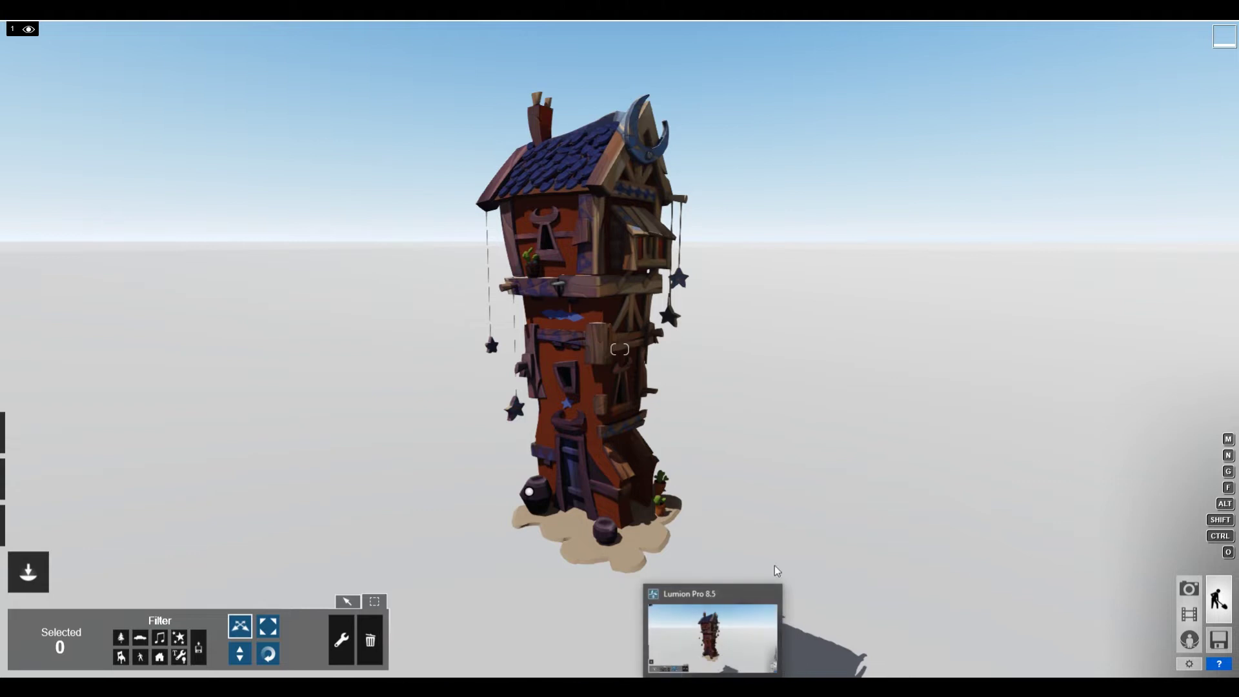
Switch to SketchUp and draw a flat ground rectangle of about 140 ft by 145 ft around the base of the tower
left_click(502, 682)
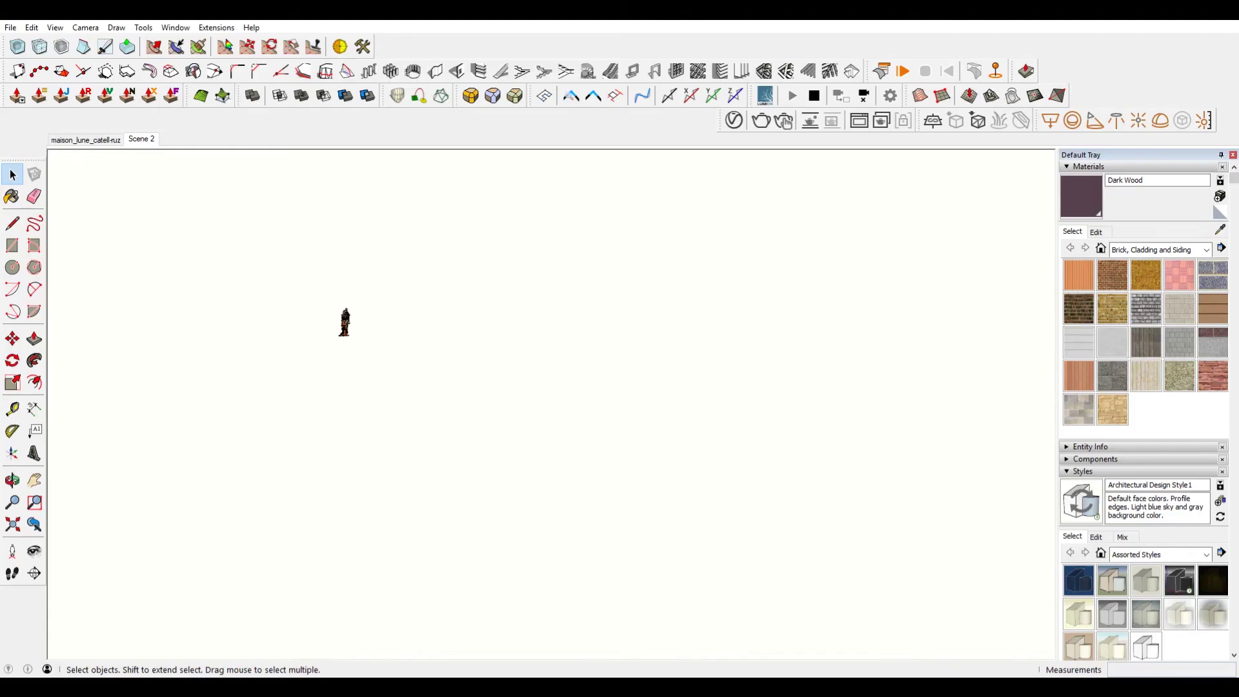
scroll(333, 317, "up", 6)
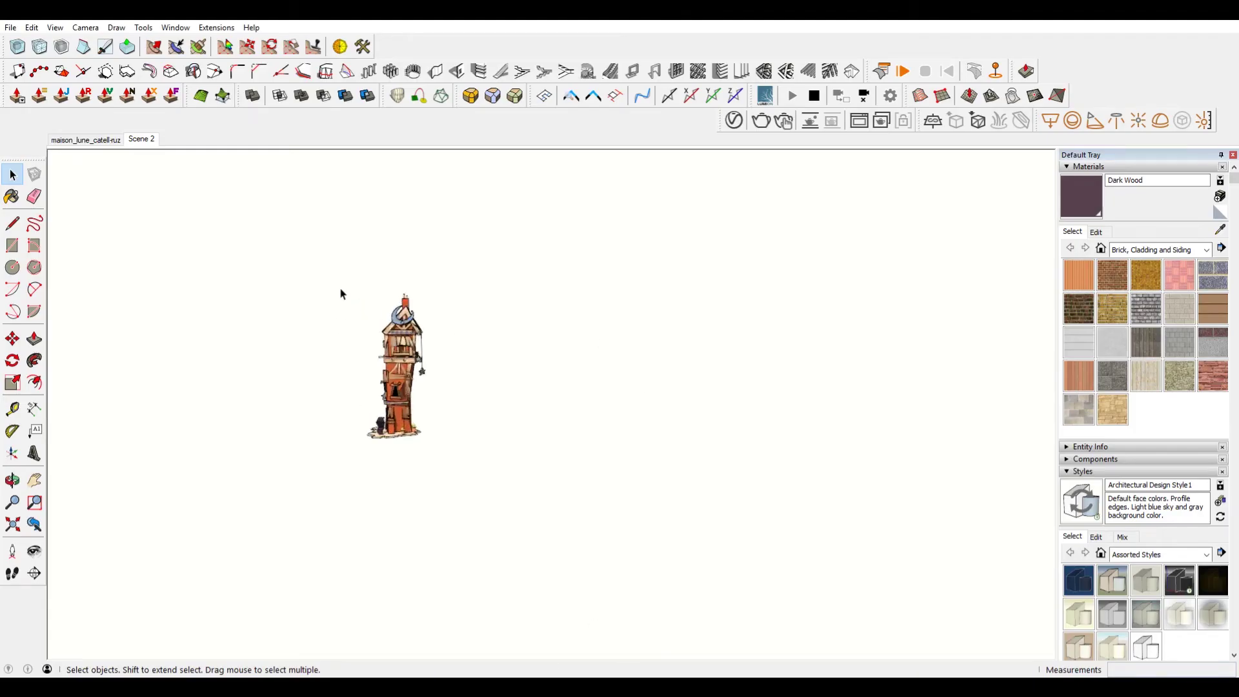
middle_click_drag(436, 464, 424, 470)
middle_click_drag(424, 470, 648, 358, "shift")
key("r")
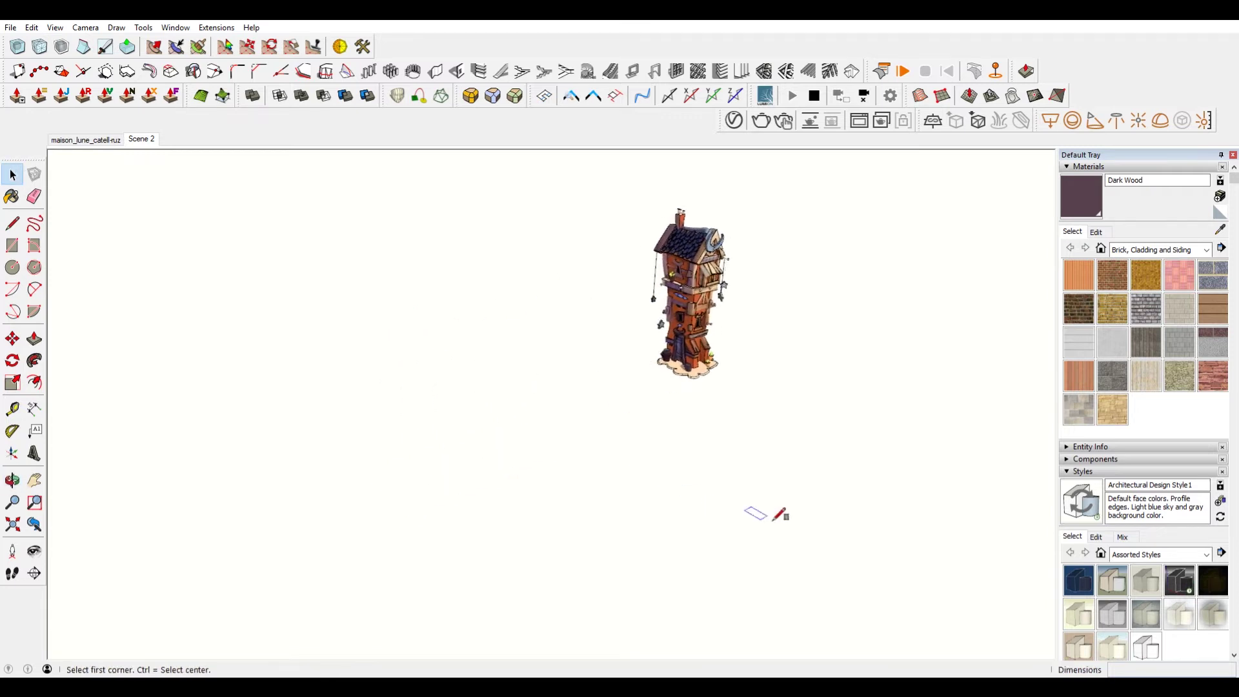
left_click(426, 621)
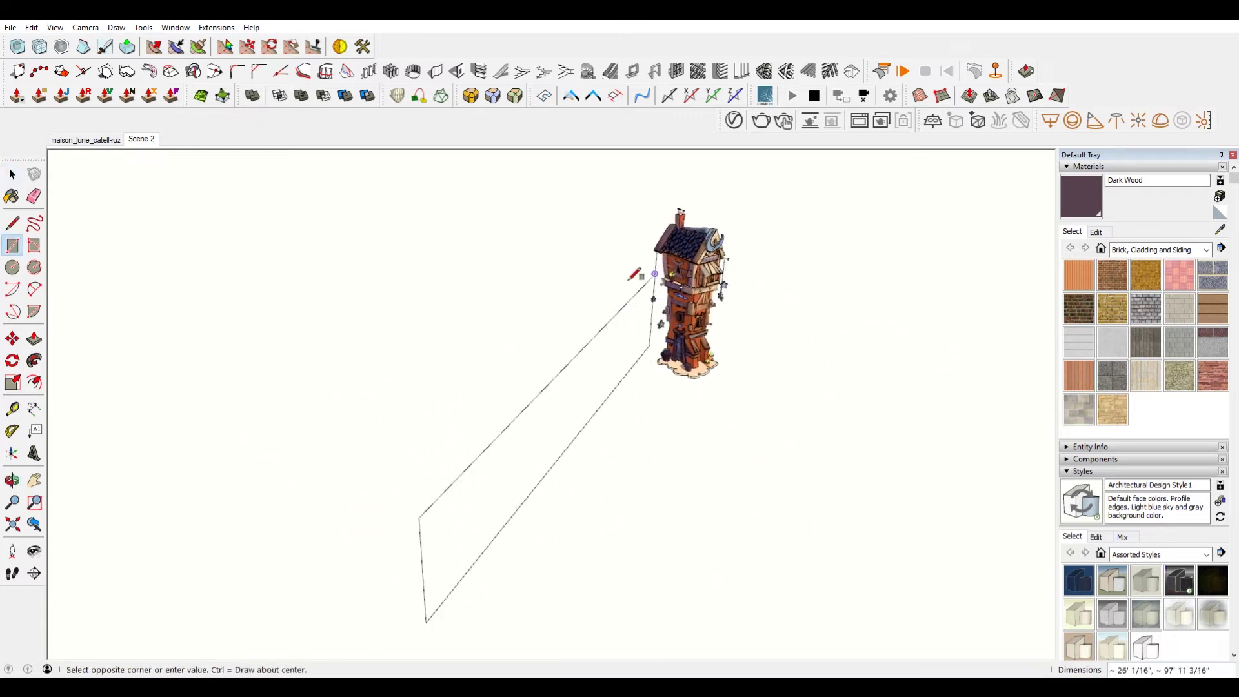
left_click(558, 226)
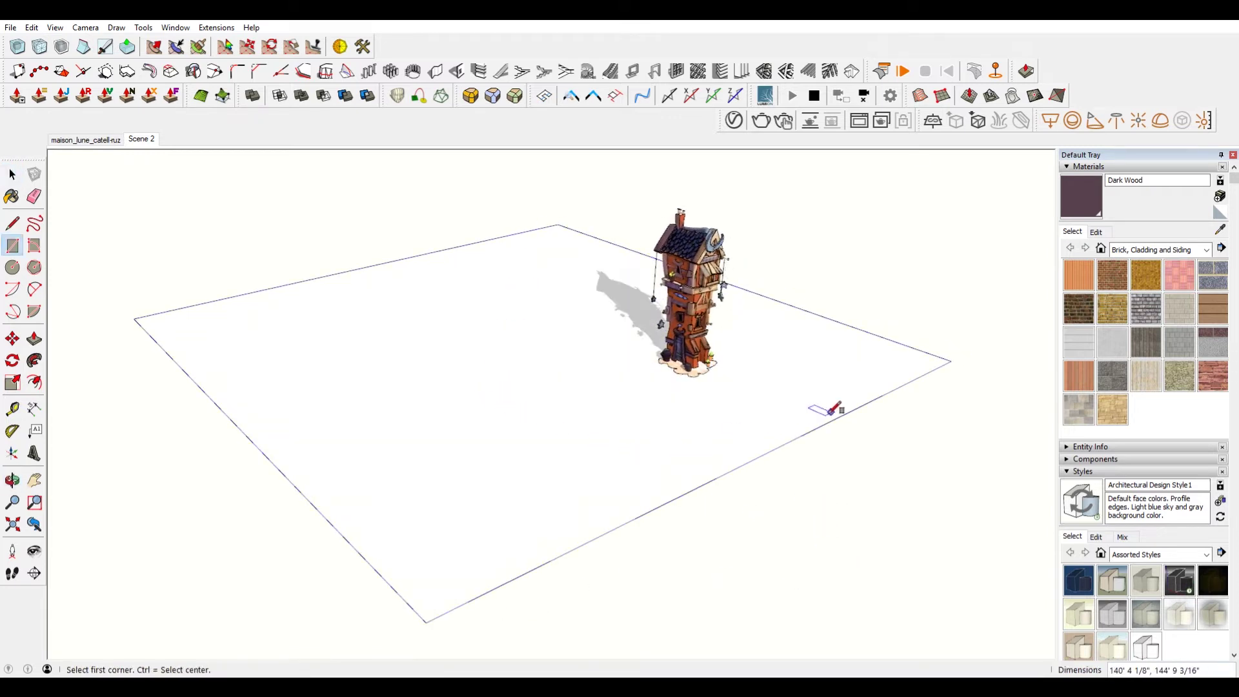
Draw a vertical wall face about 61 ft high with the Line tool along the ground rectangle's edge behind the tower
middle_click_drag(830, 410, 652, 438)
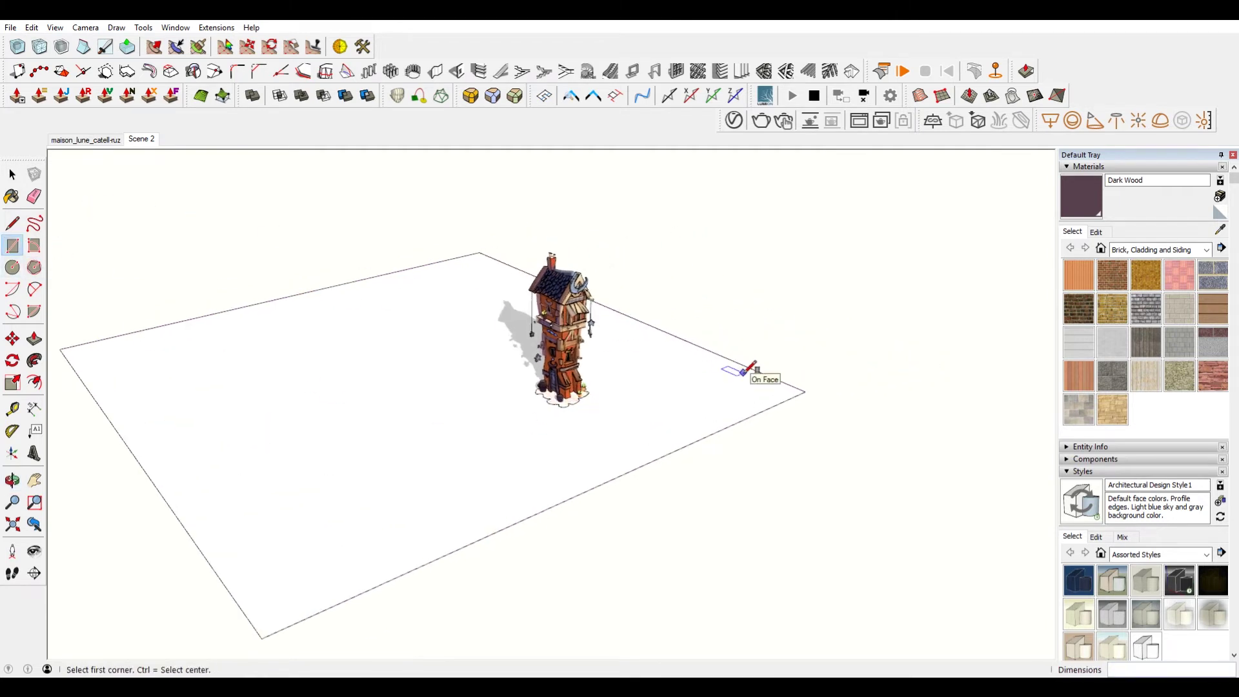
key("l")
left_click(806, 391)
scroll(805, 390, "down", 2)
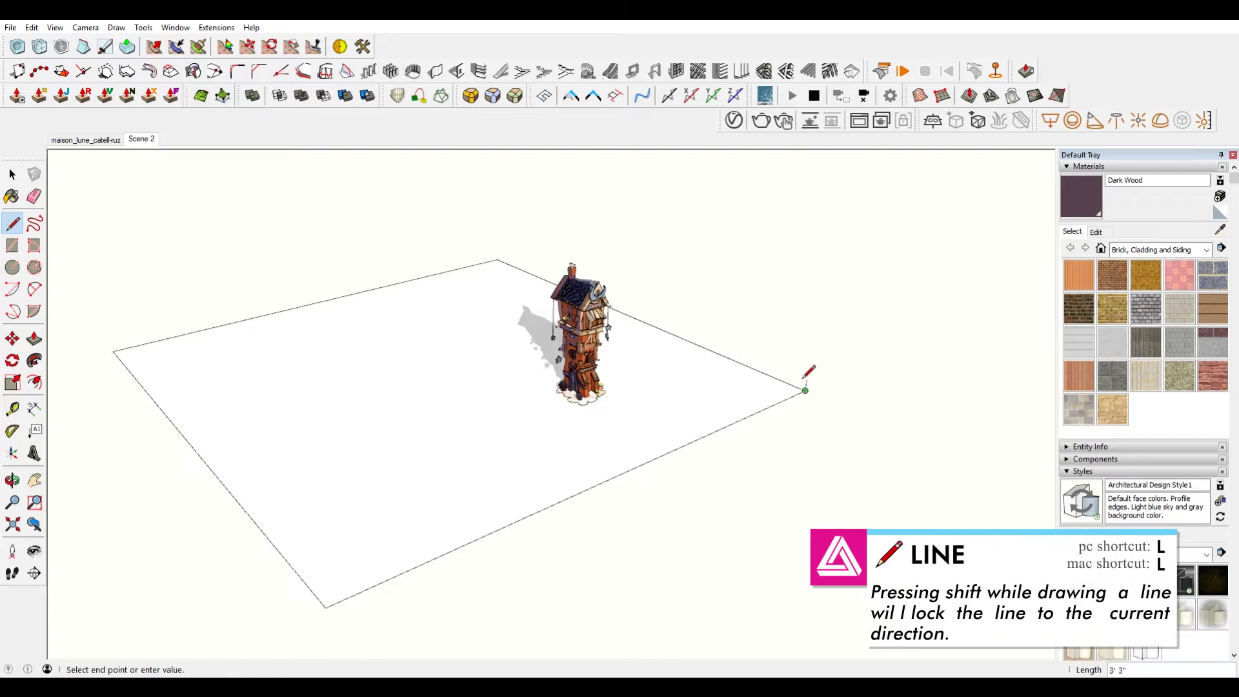
left_click(832, 215)
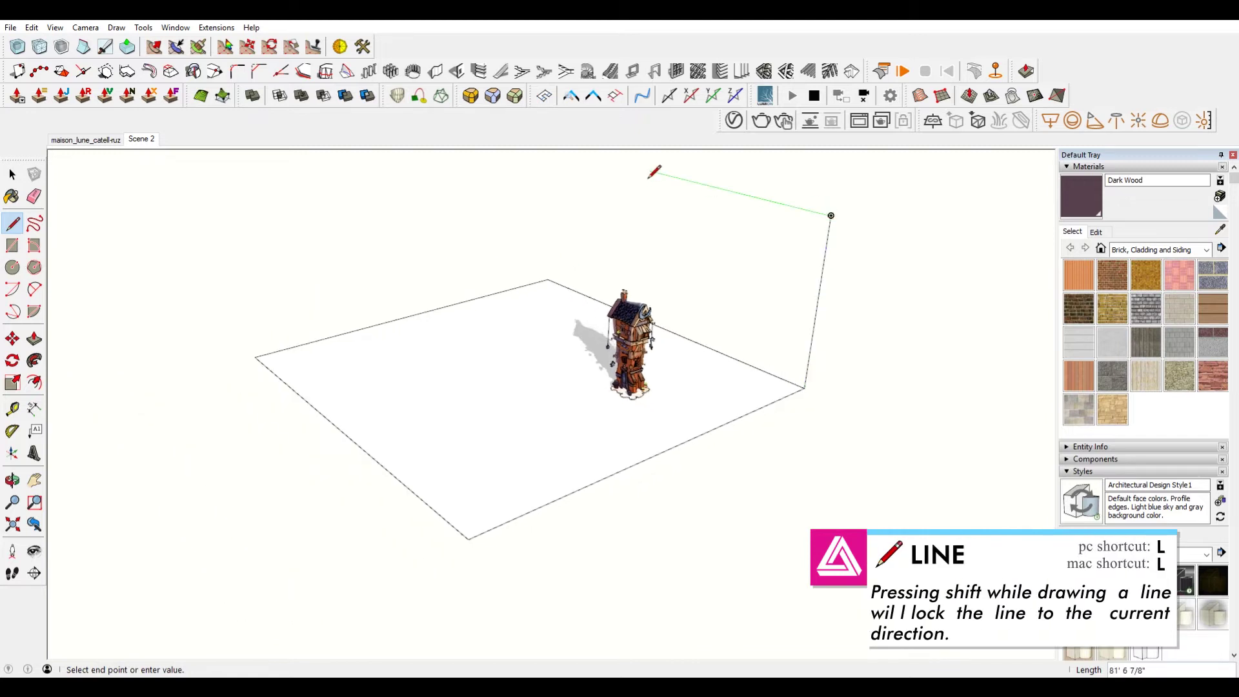
left_click(548, 279)
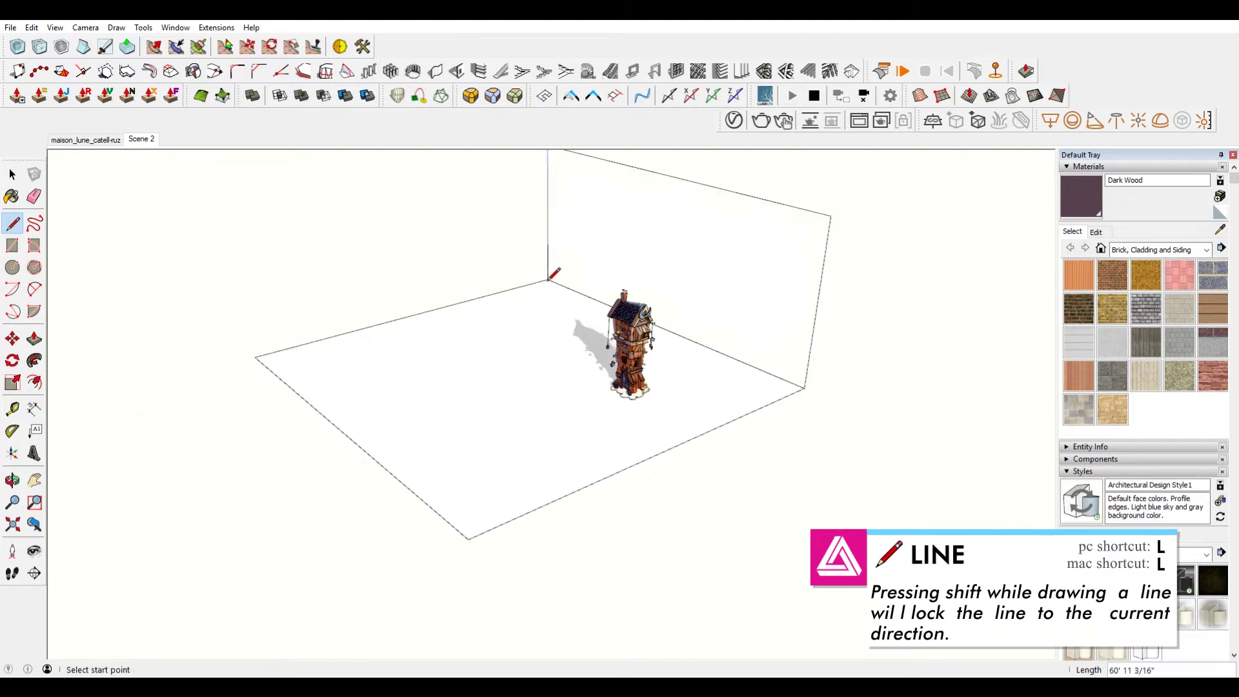
key("space")
left_click(762, 288)
scroll(840, 356, "up", 2)
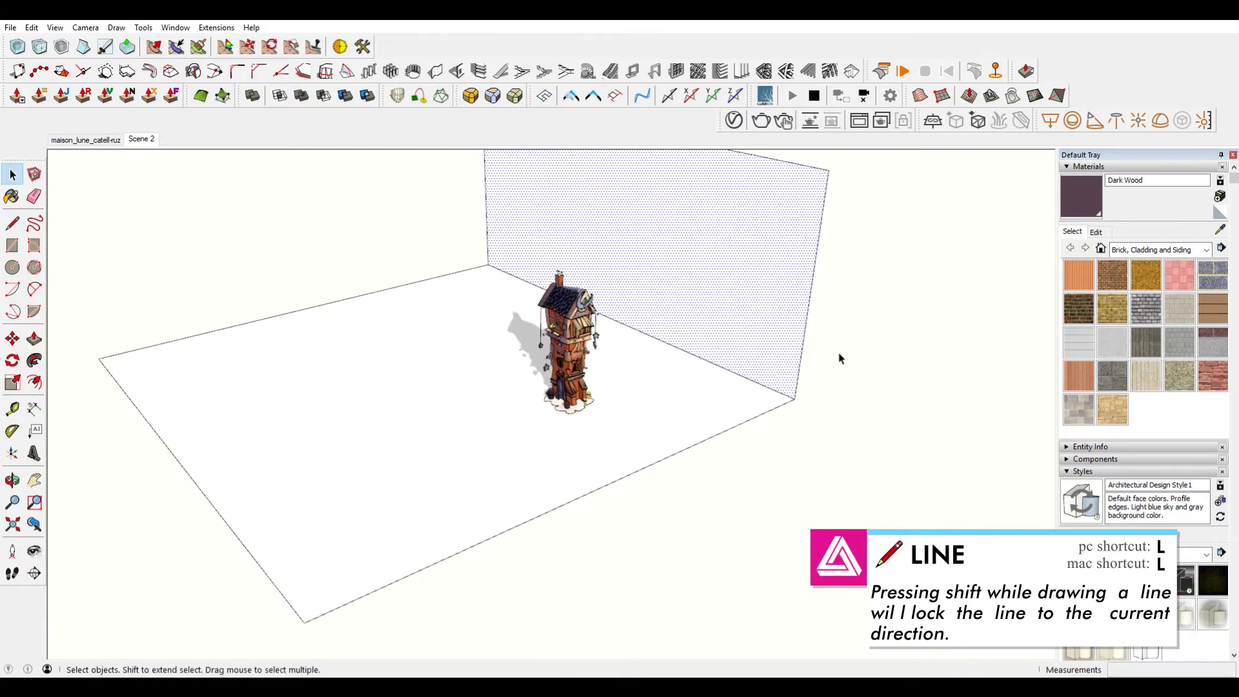
middle_click_drag(841, 356, 814, 344, "shift")
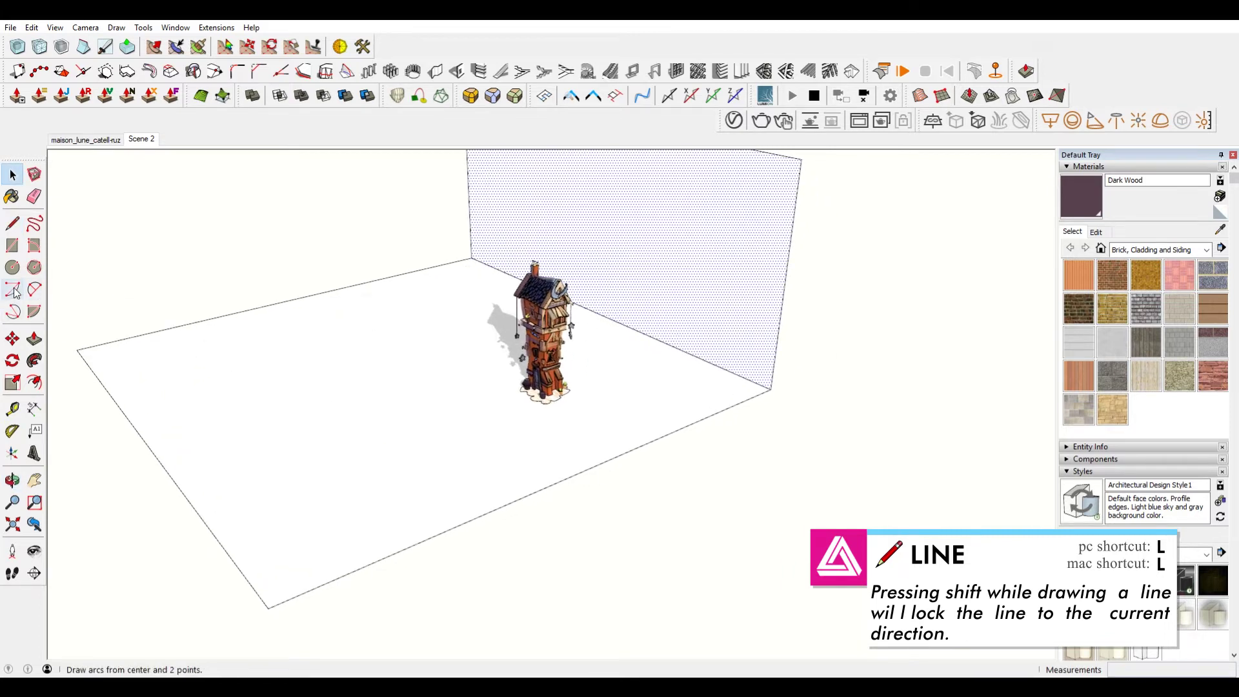
left_click(13, 290)
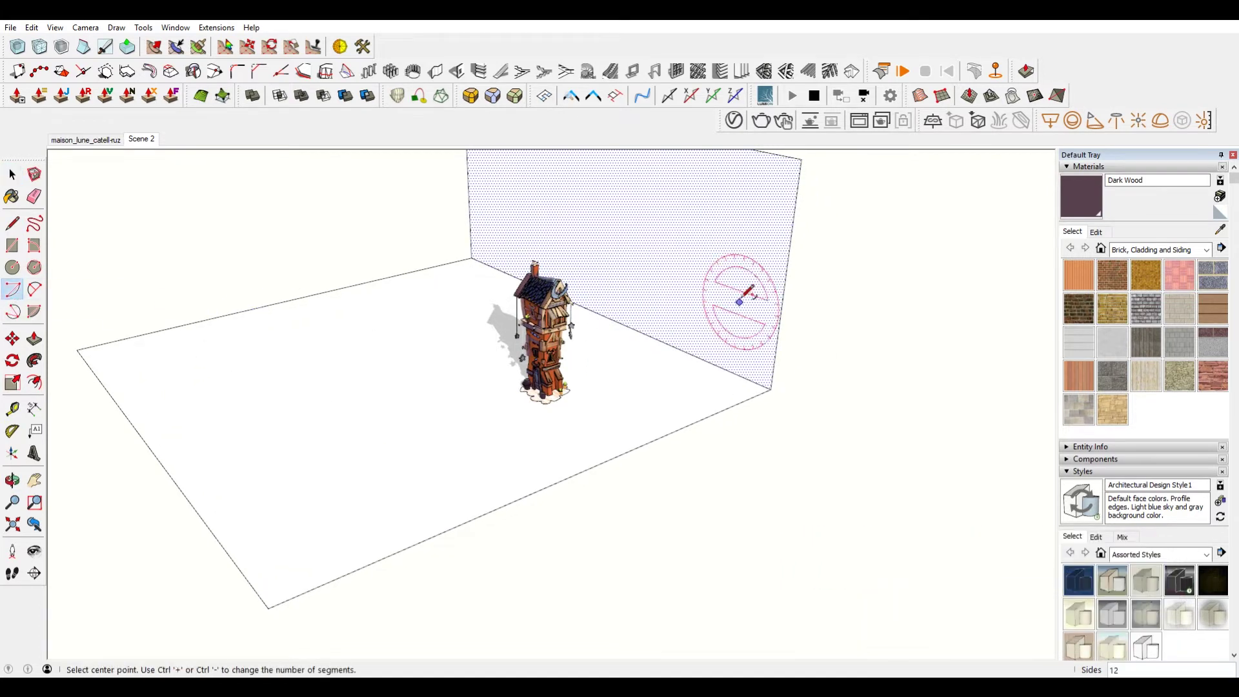
left_click(785, 282)
left_click(679, 429)
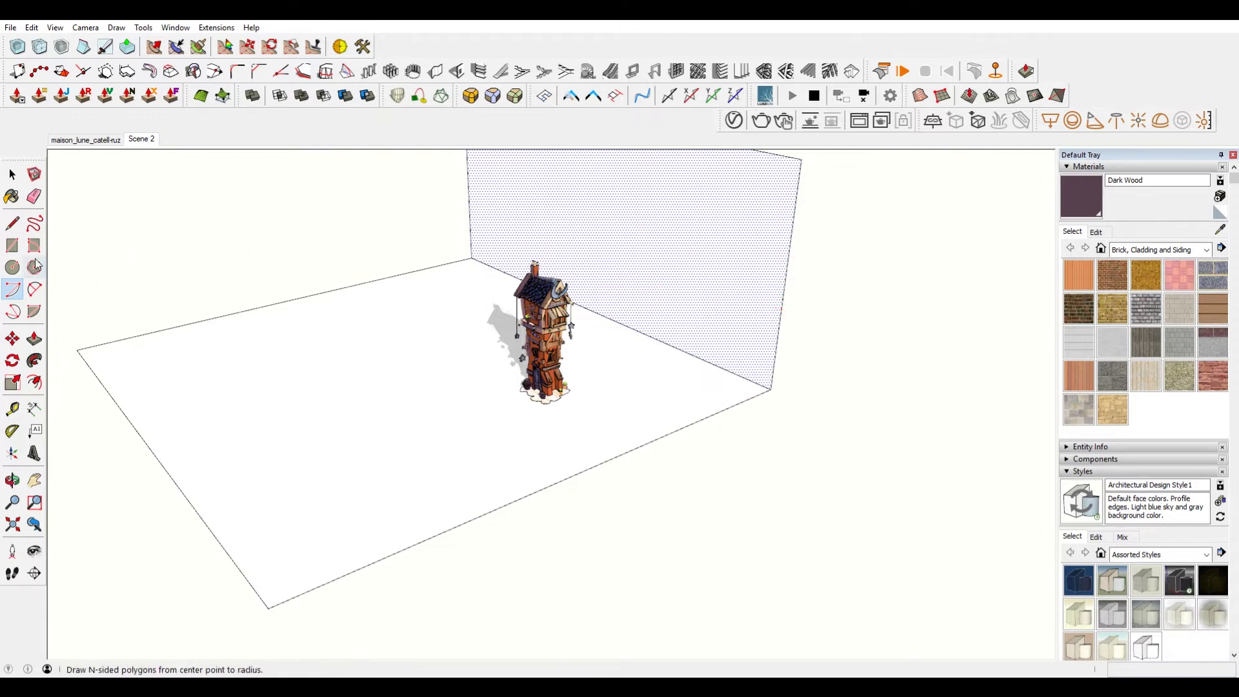
Draw an arc from the wall's side edge to the adjoining ground edge, cutting off the corner between wall and floor
left_click(12, 311)
left_click(788, 258)
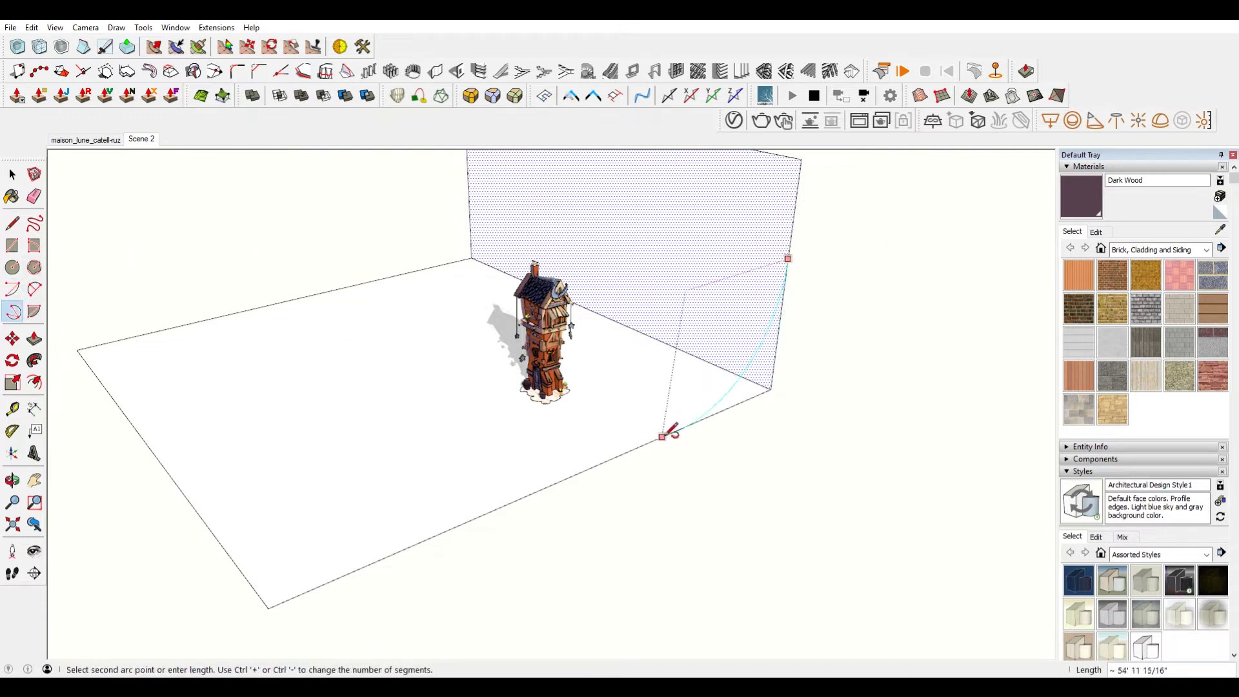
left_click(690, 423)
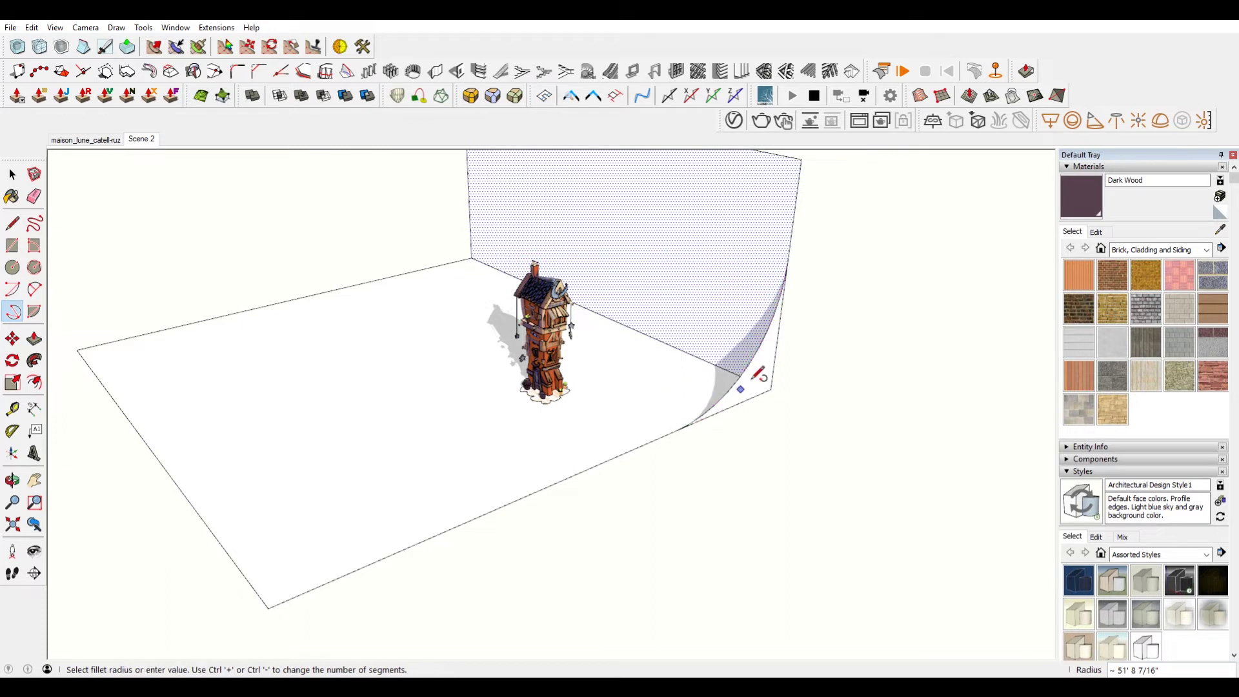
Push the corner face outside the arc 144' 9 3/16" along the wall to leave a curved transition between floor and wall
key("p")
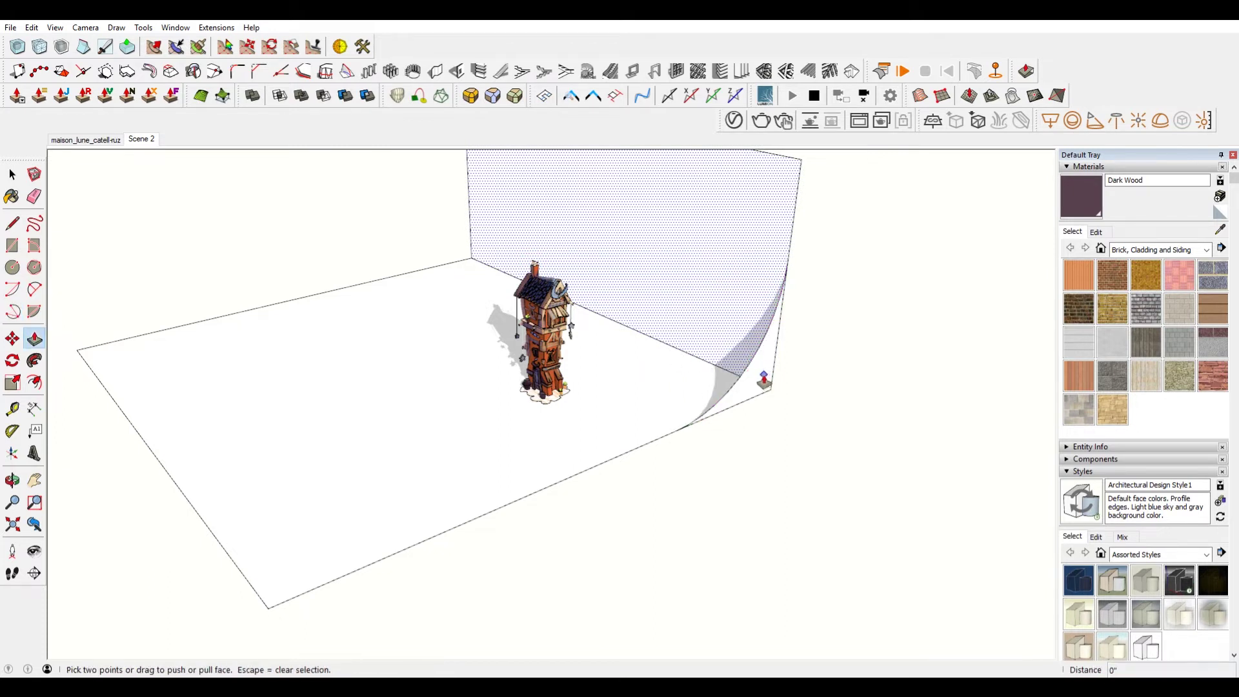
key("space")
left_click(765, 382)
key("p")
left_click_drag(761, 382, 458, 237)
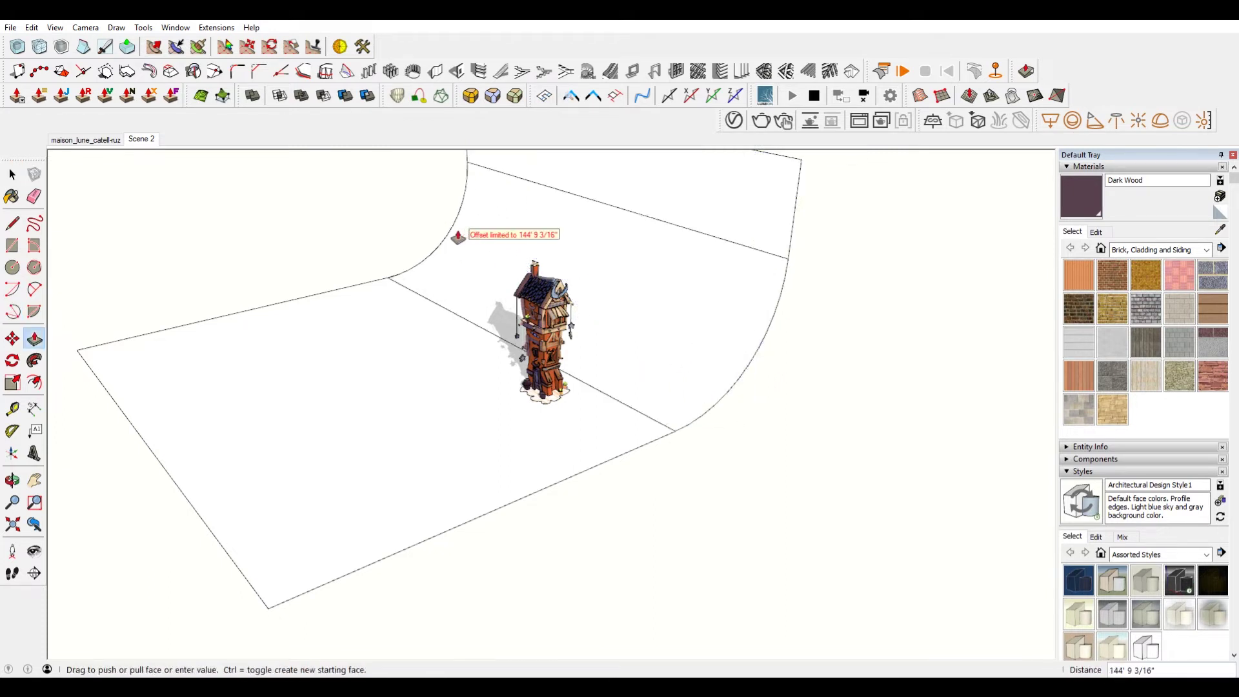
left_click(77, 355)
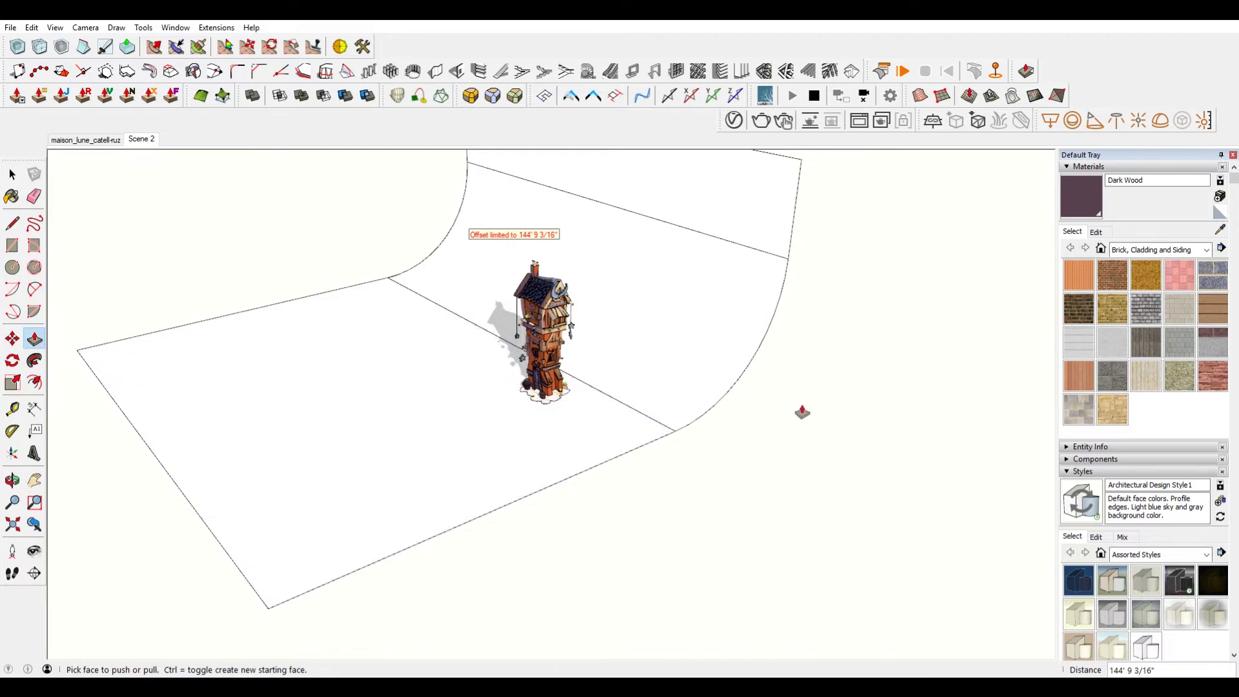
Move the top edge of the backdrop wall straight up to make the wall taller
middle_click_drag(650, 495, 705, 354)
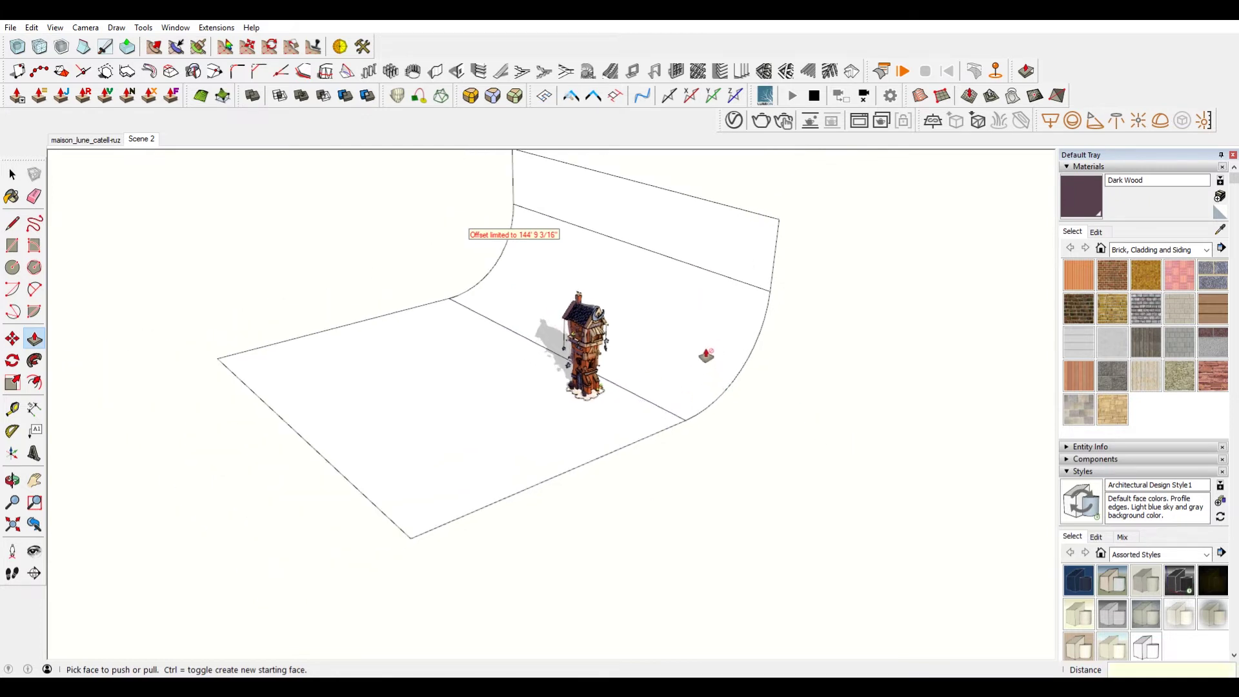
key("space")
left_click(721, 308)
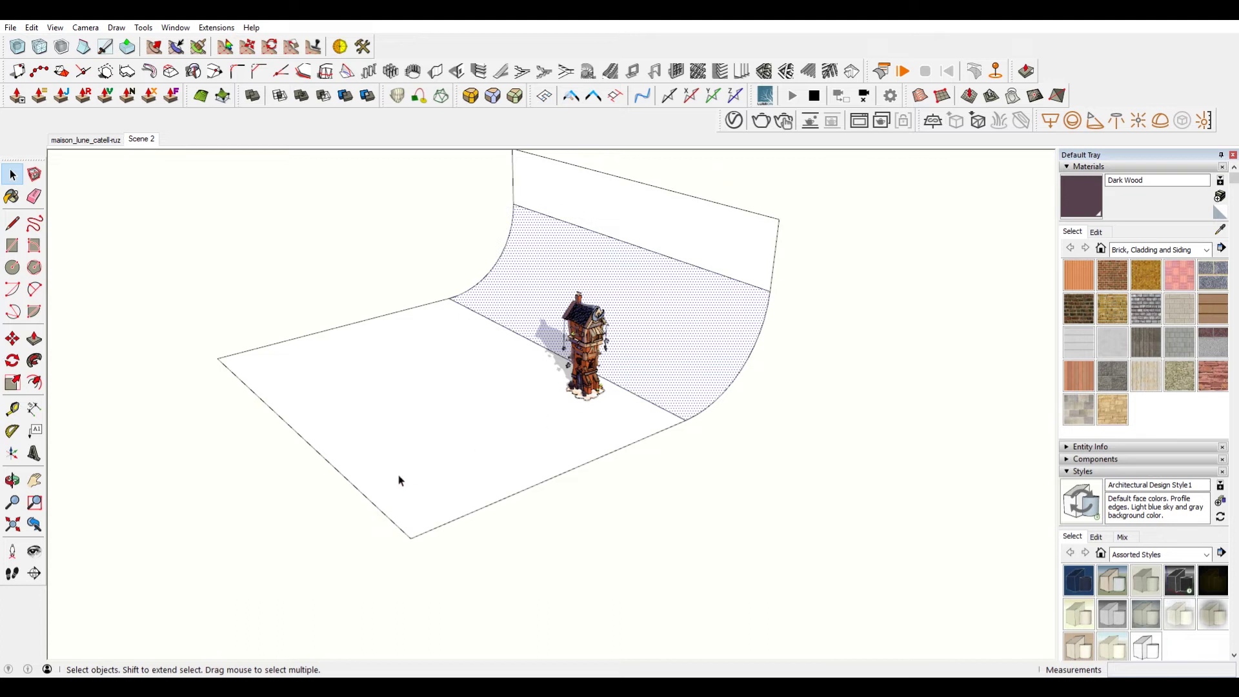
left_click(775, 231)
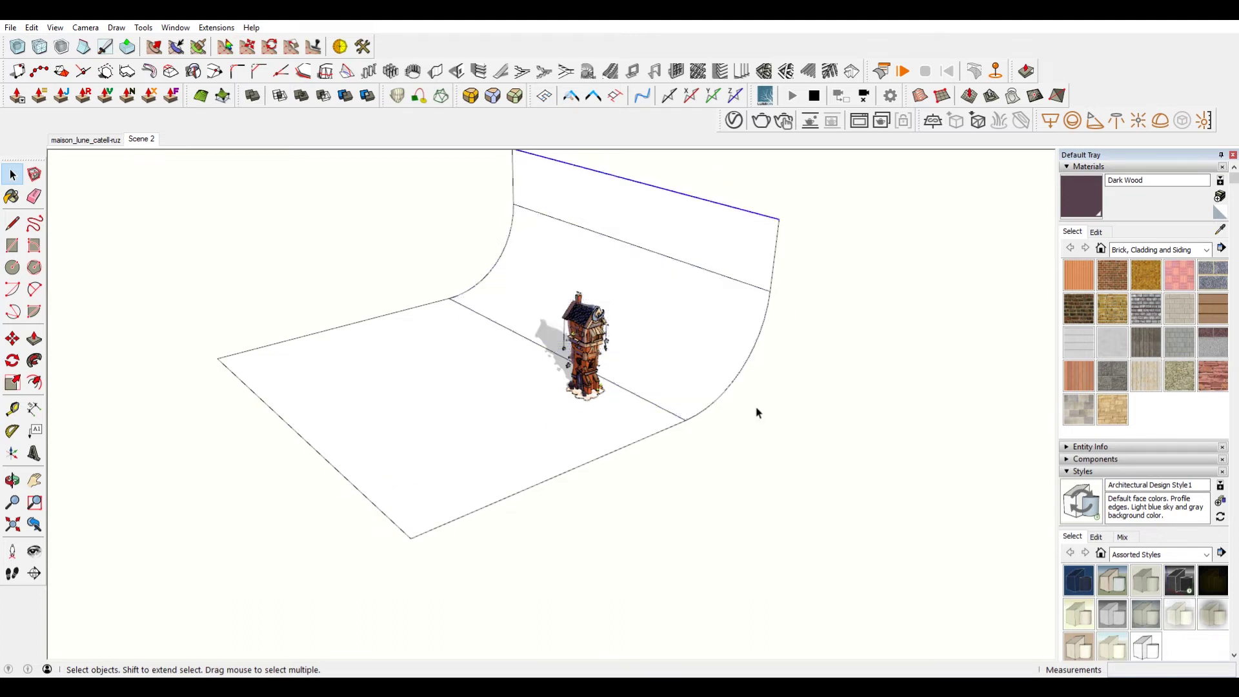
scroll(775, 404, "down", 3)
middle_click_drag(774, 404, 781, 429, "shift")
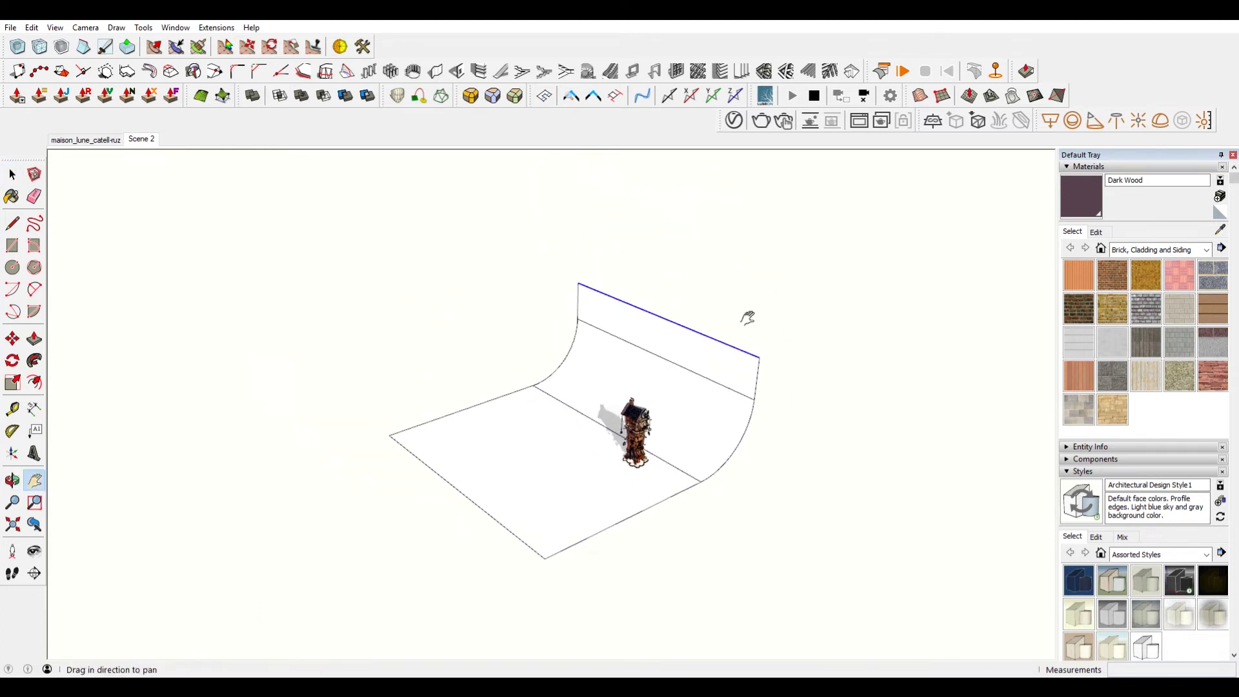
key("m")
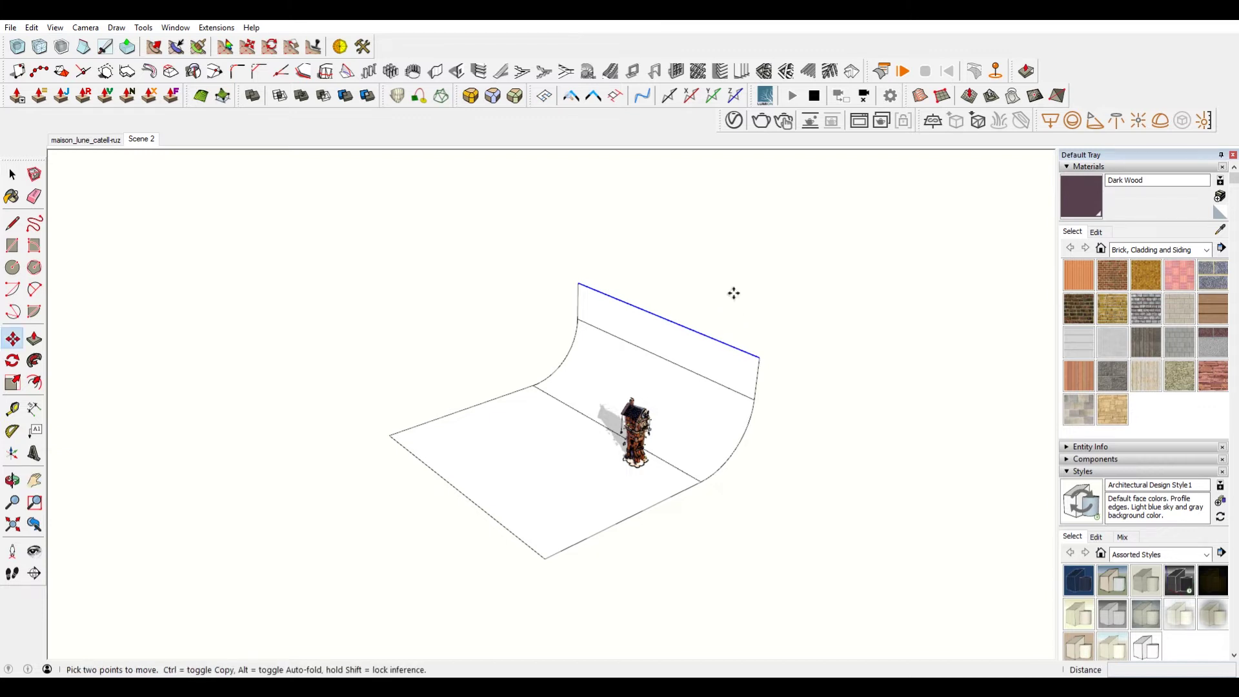
left_click(720, 340)
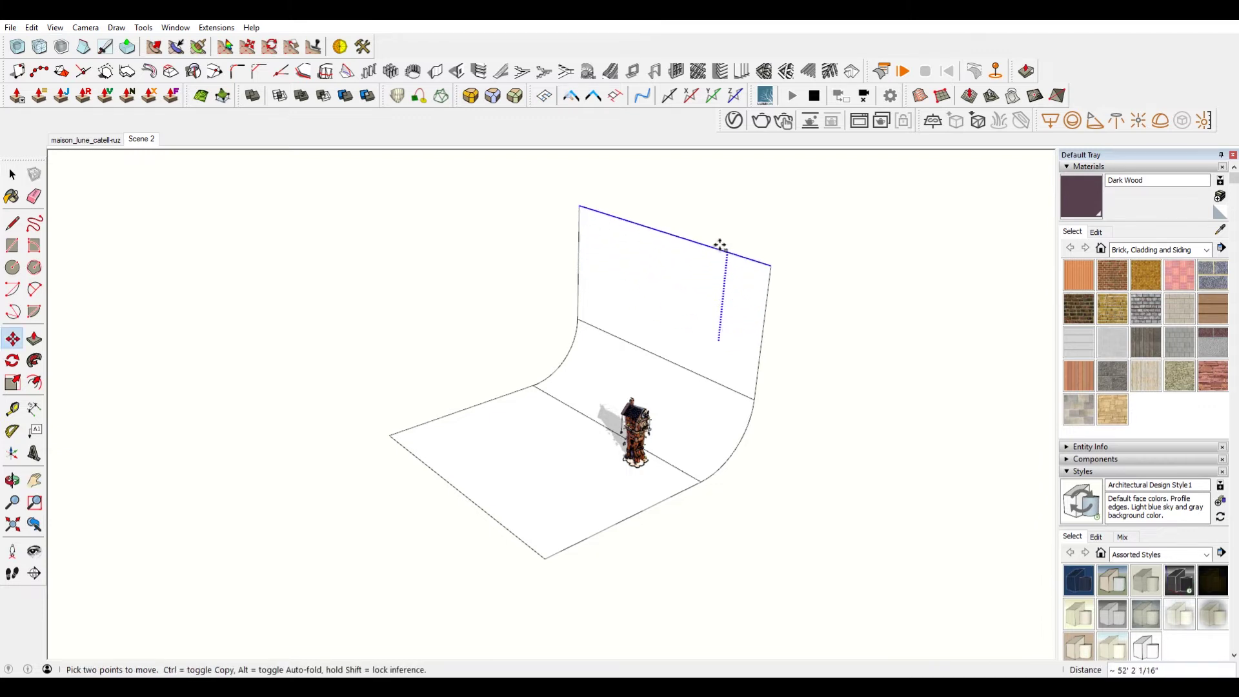
left_click(718, 201)
Select the connected floor, curve and wall of the backdrop and make them a group
key("space")
triple_click(733, 332)
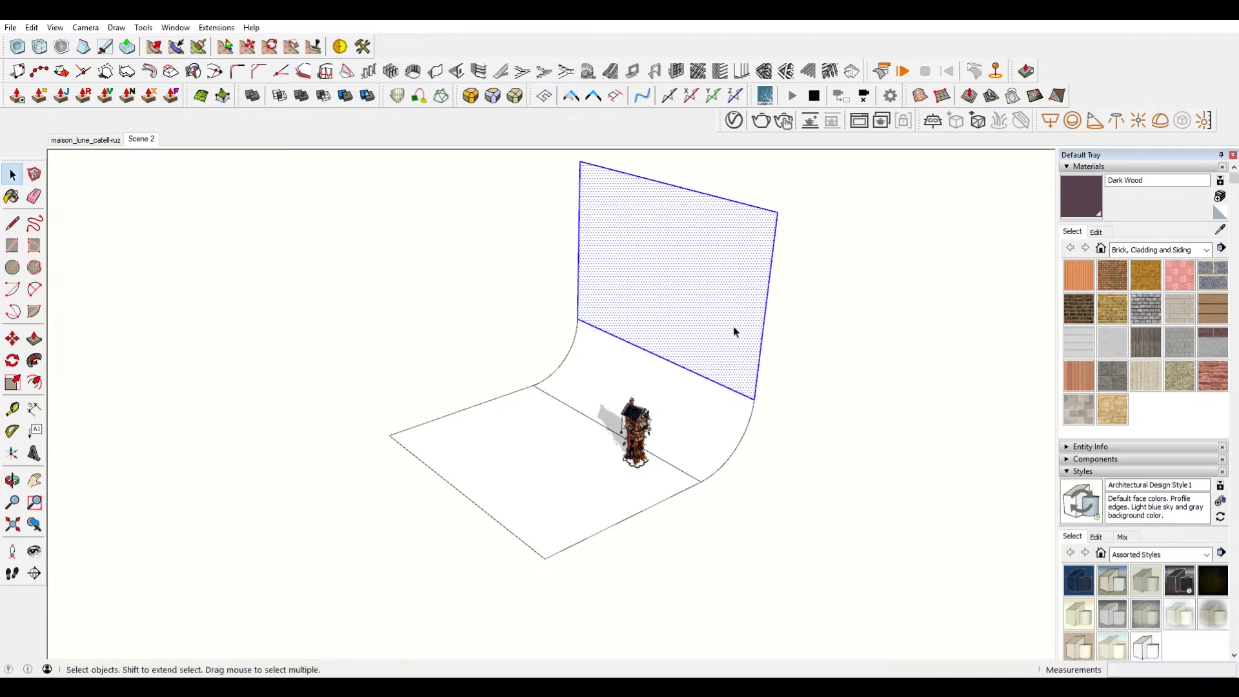
right_click(733, 327)
left_click(814, 438)
scroll(722, 444, "up", 1)
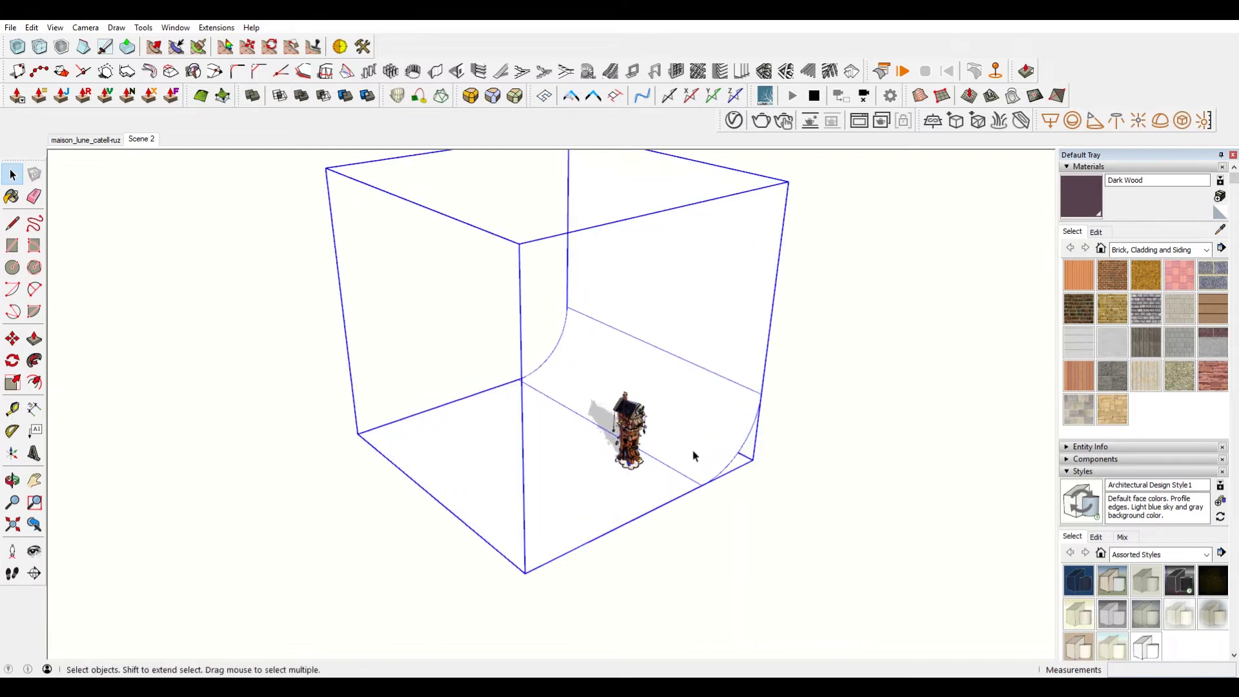
Scale the backdrop group along the green axis, stretching the near end by 1.34 and 1.30 and extending the far end too
key("s")
left_click_drag(659, 378, 749, 426)
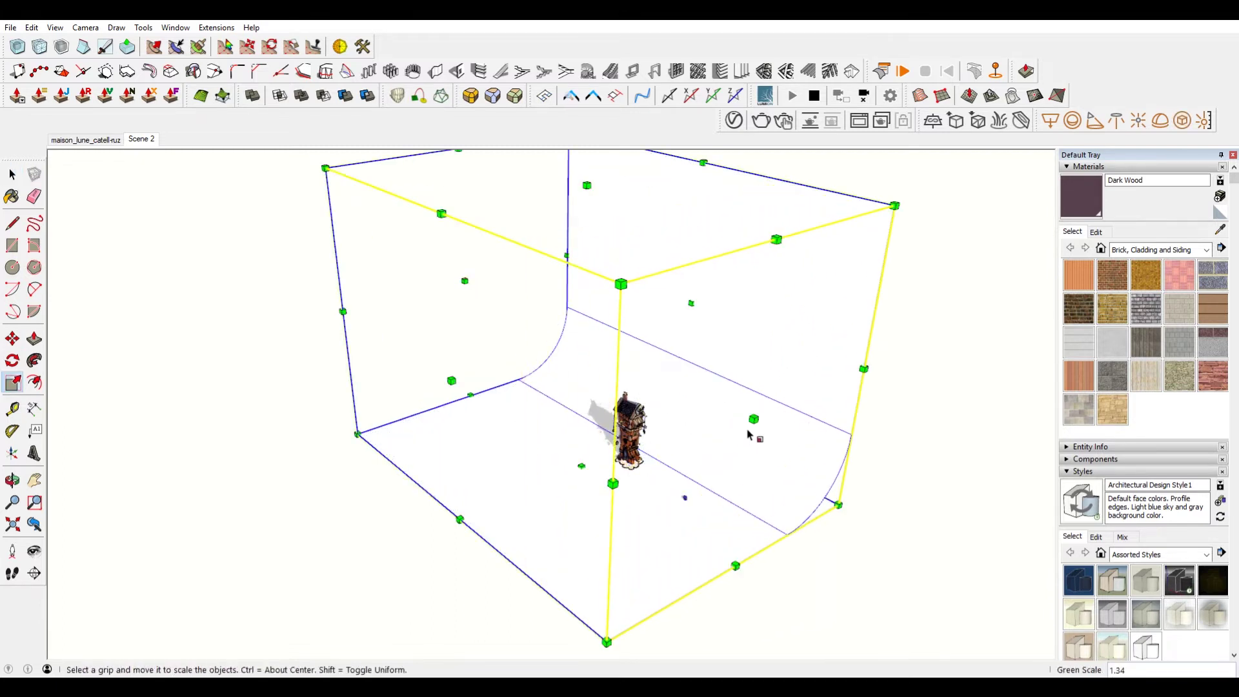
scroll(575, 345, "down", 3)
left_click_drag(514, 310, 261, 188)
left_click_drag(672, 386, 914, 518)
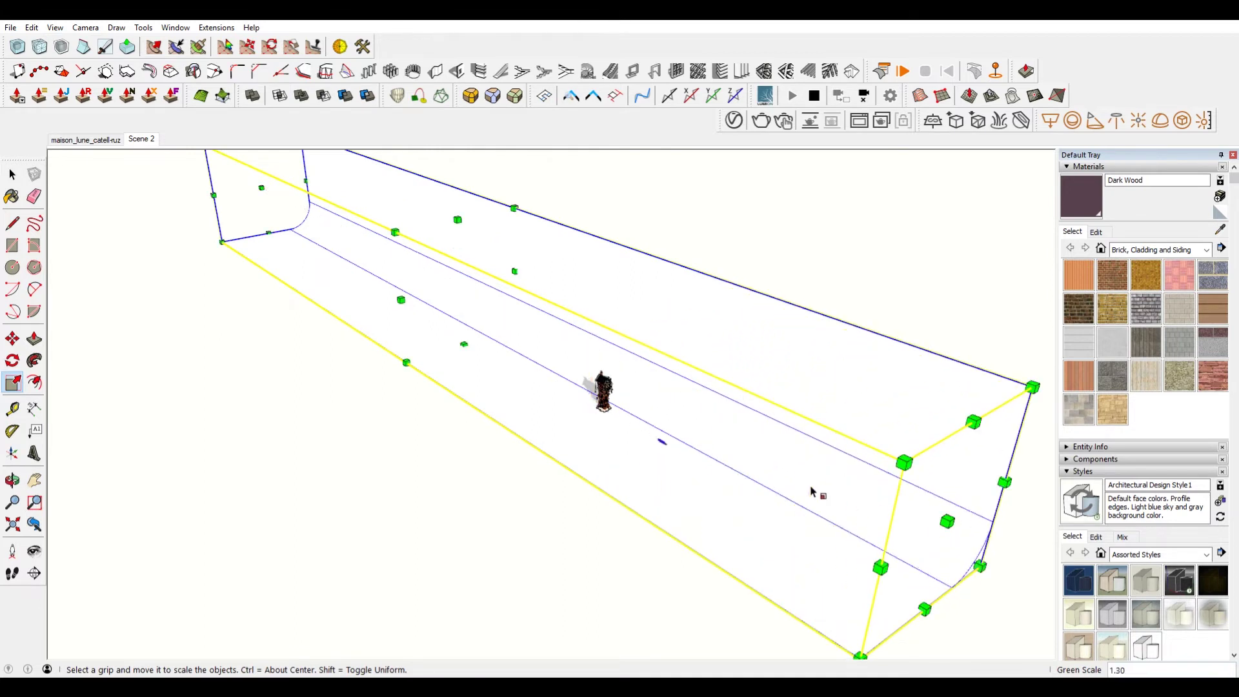
key("Escape")
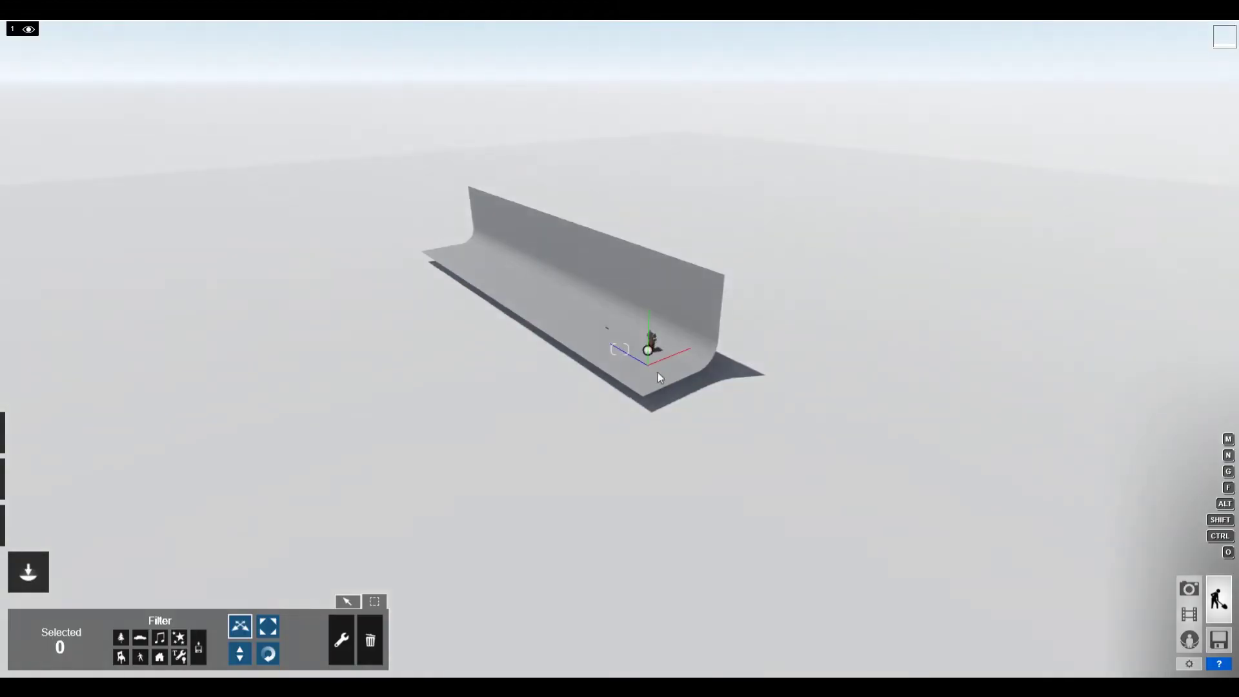
Switch to Lumion and inspect the tower up close in front of the curved backdrop
key("w")
right_click_drag(657, 373, 753, 317)
key("w")
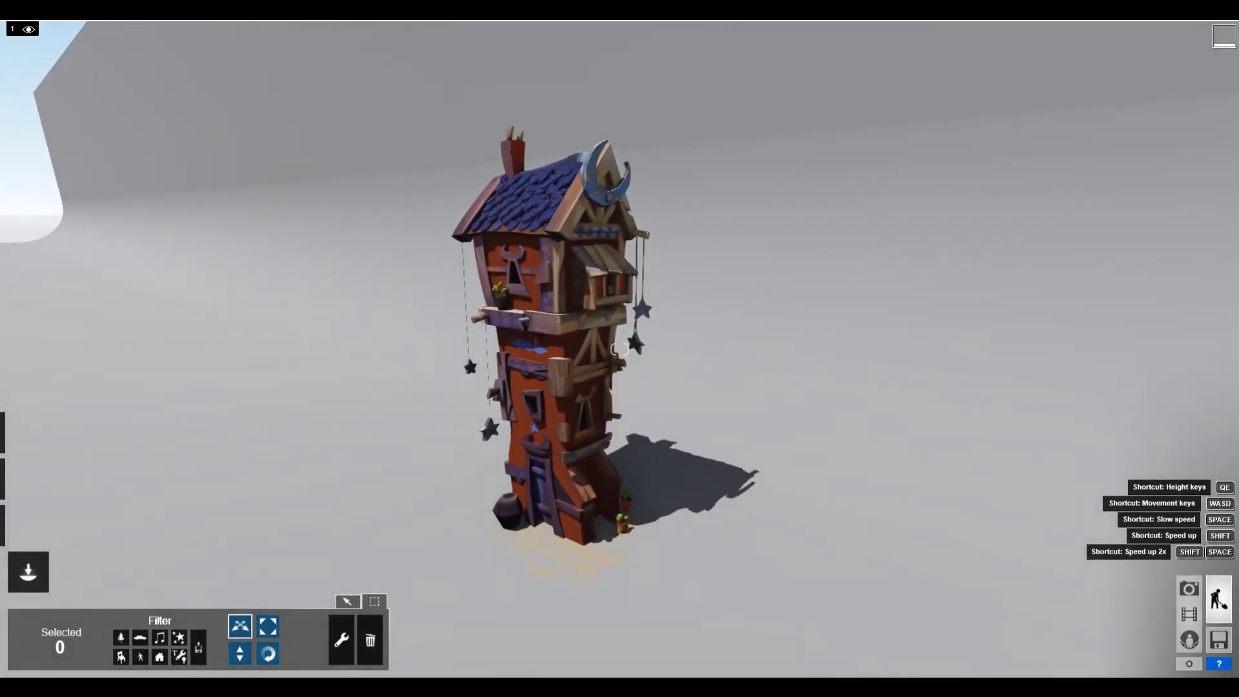
right_click_drag(689, 353, 689, 354)
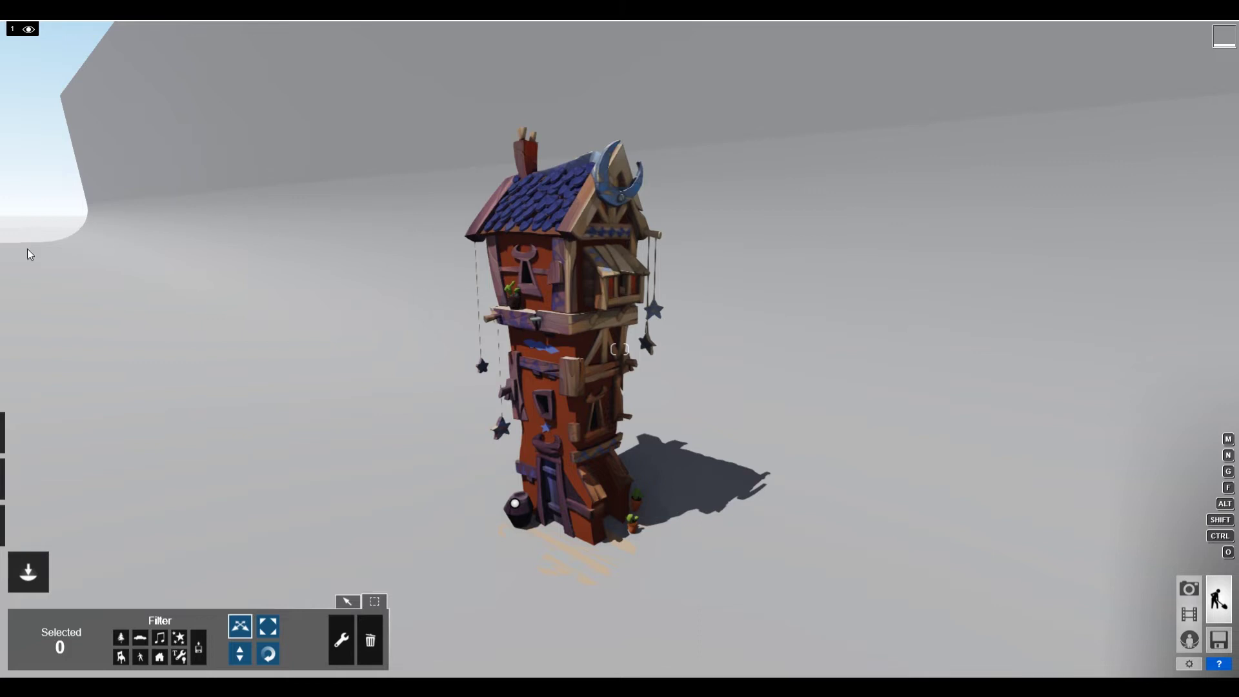
mouse_move(491, 688)
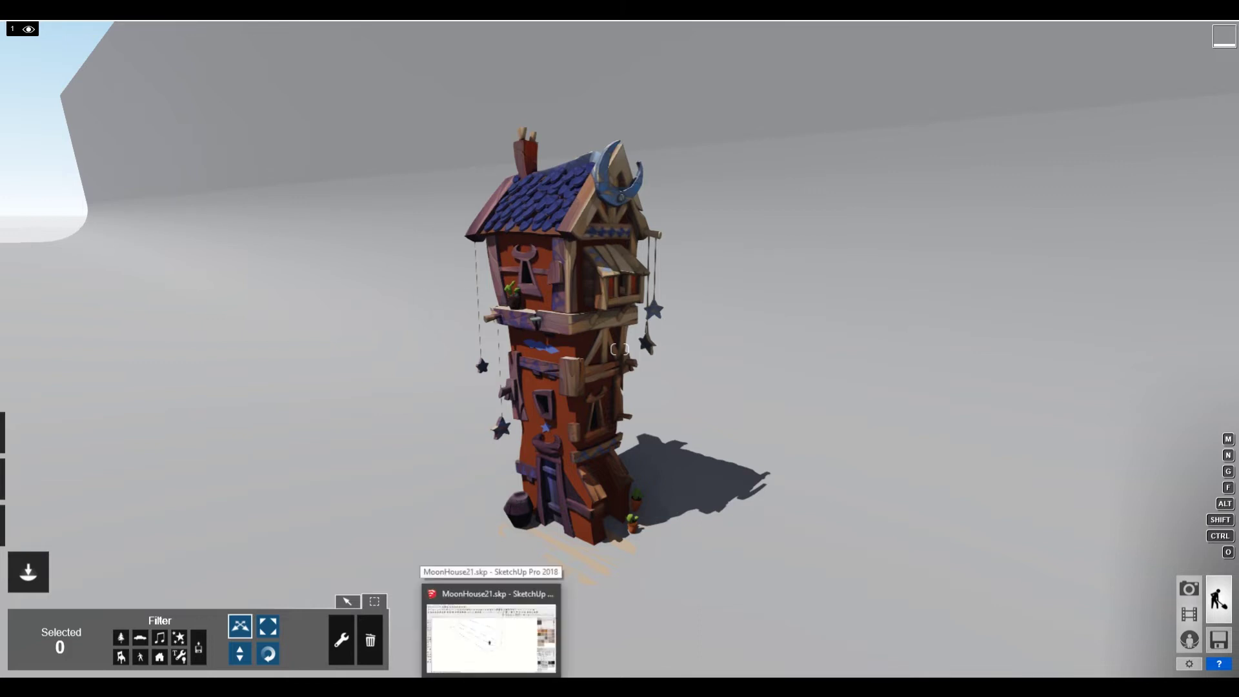
Switch to SketchUp and scale the backdrop group by 2.34 along the green axis, extending its far end
left_click(490, 635)
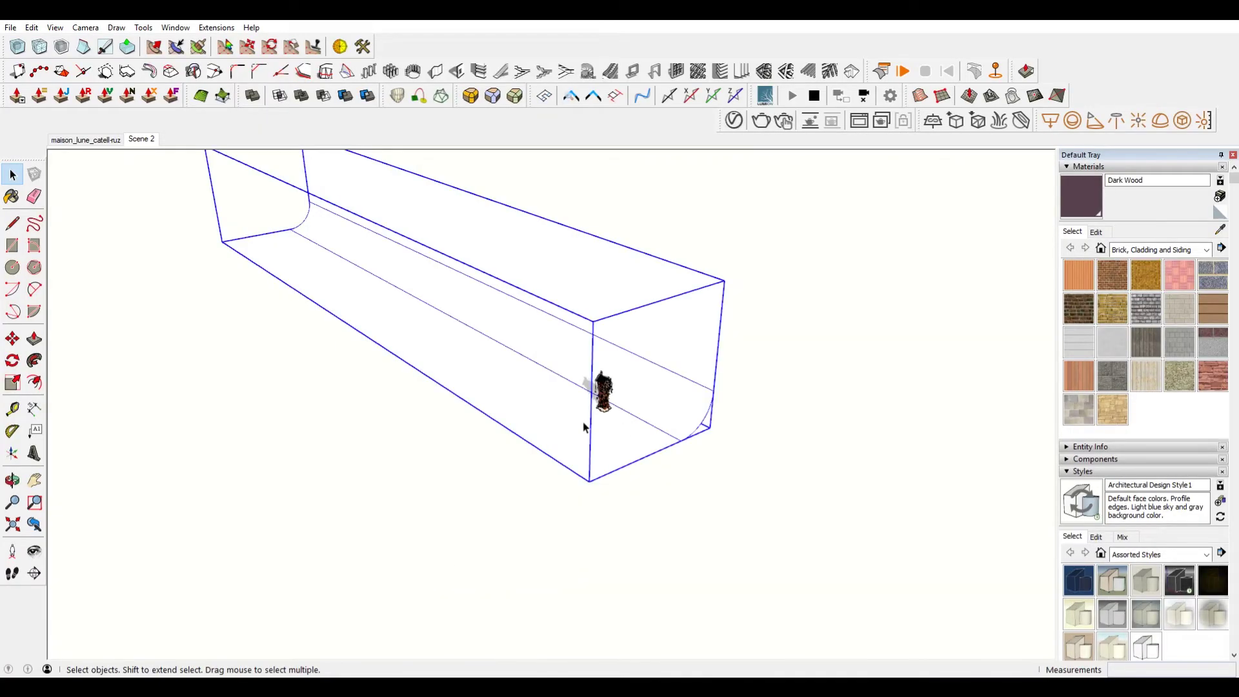
scroll(400, 292, "down", 3)
key("s")
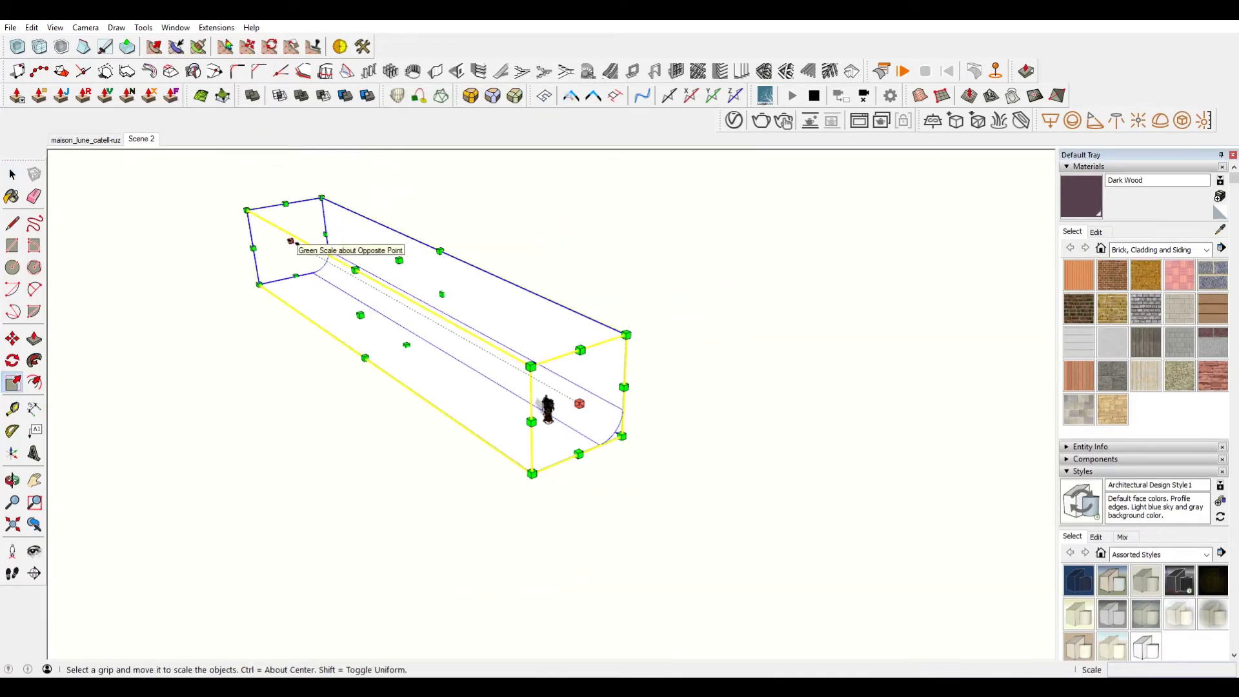
left_click_drag(297, 238, 104, 174)
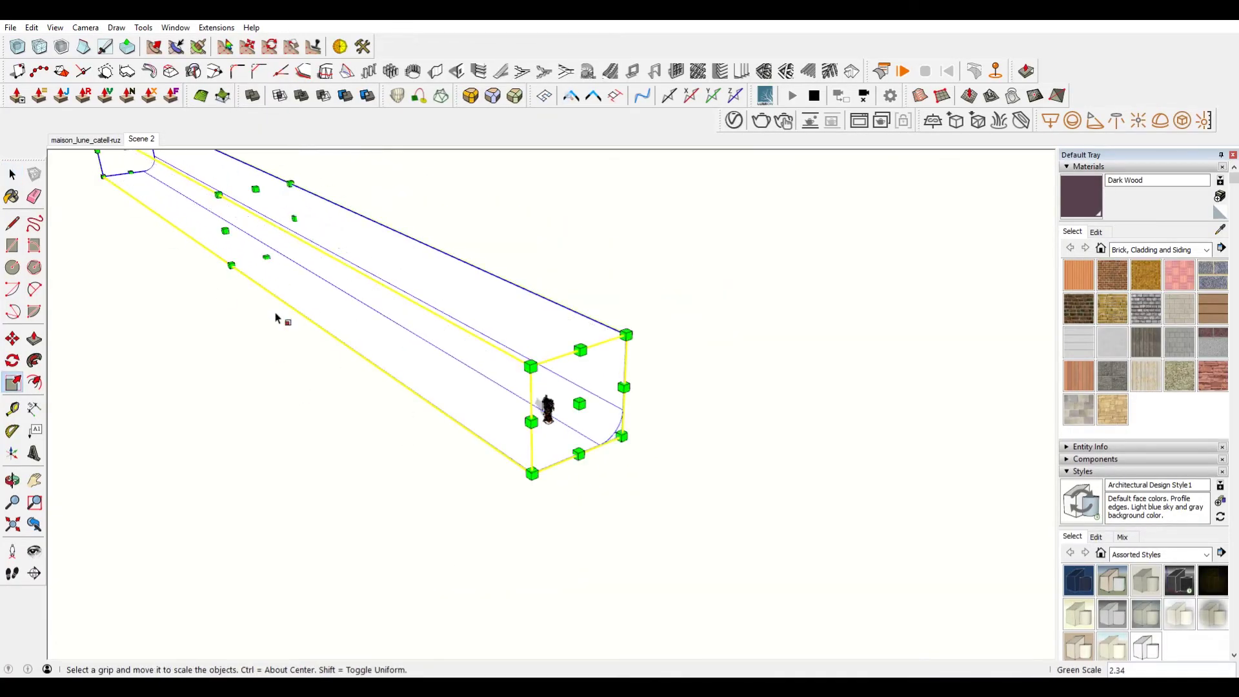
scroll(282, 381, "down", 3)
middle_click_drag(290, 386, 375, 474, "shift")
key("space")
Open the backdrop group and move the wall's top edge straight up by about 383 feet
double_click(406, 373)
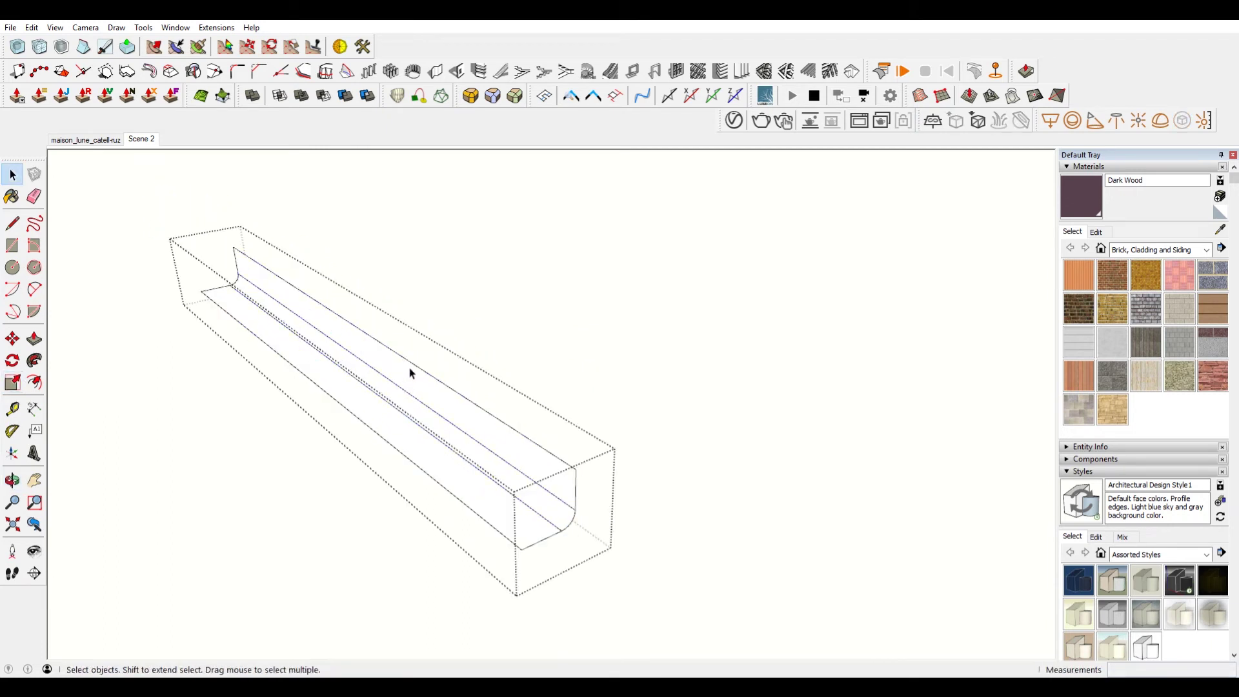
key("m")
left_click(415, 367)
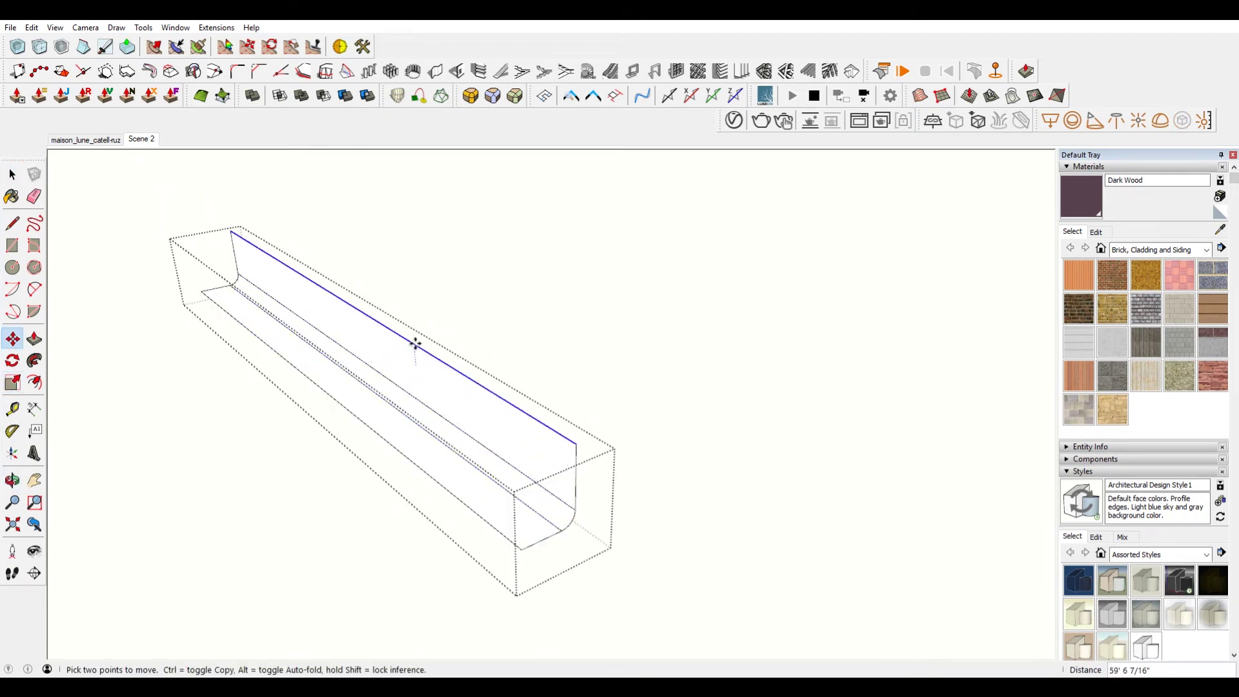
left_click(405, 302)
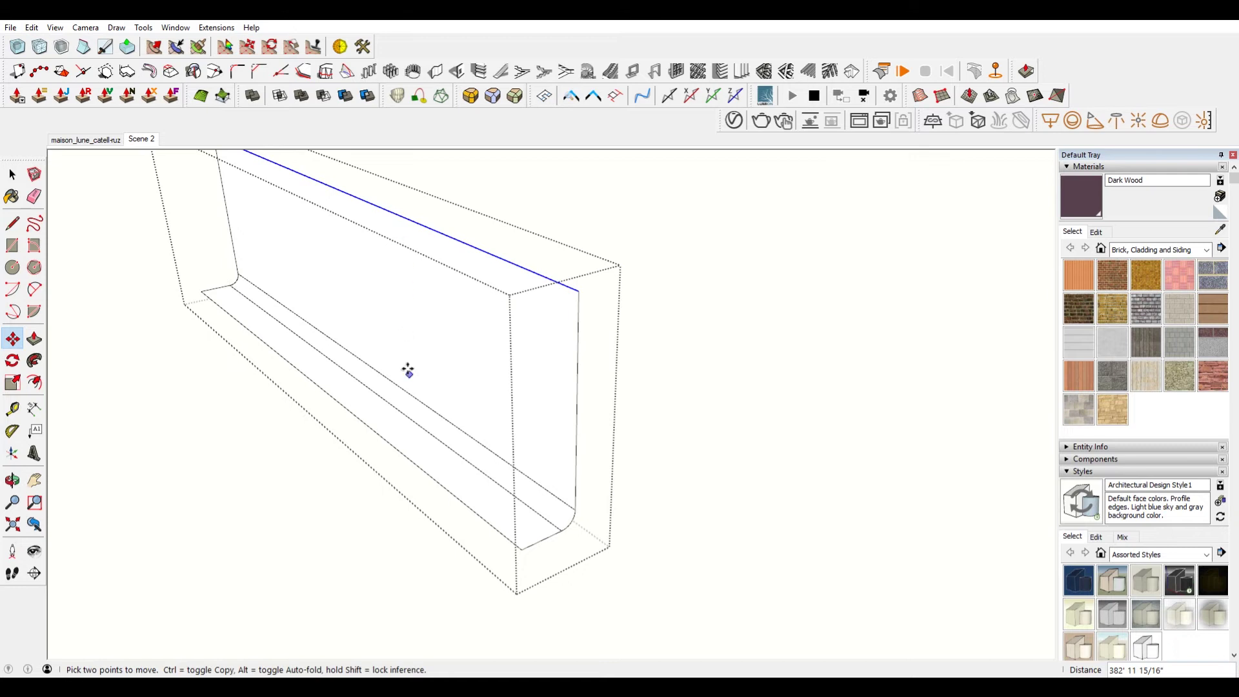
scroll(243, 356, "down", 3)
key("space")
Select the backdrop's far-end profile edges, move them outward along the green axis to lengthen it, and close the group
left_click_drag(168, 156, 232, 355)
left_click_drag(239, 360, 263, 372)
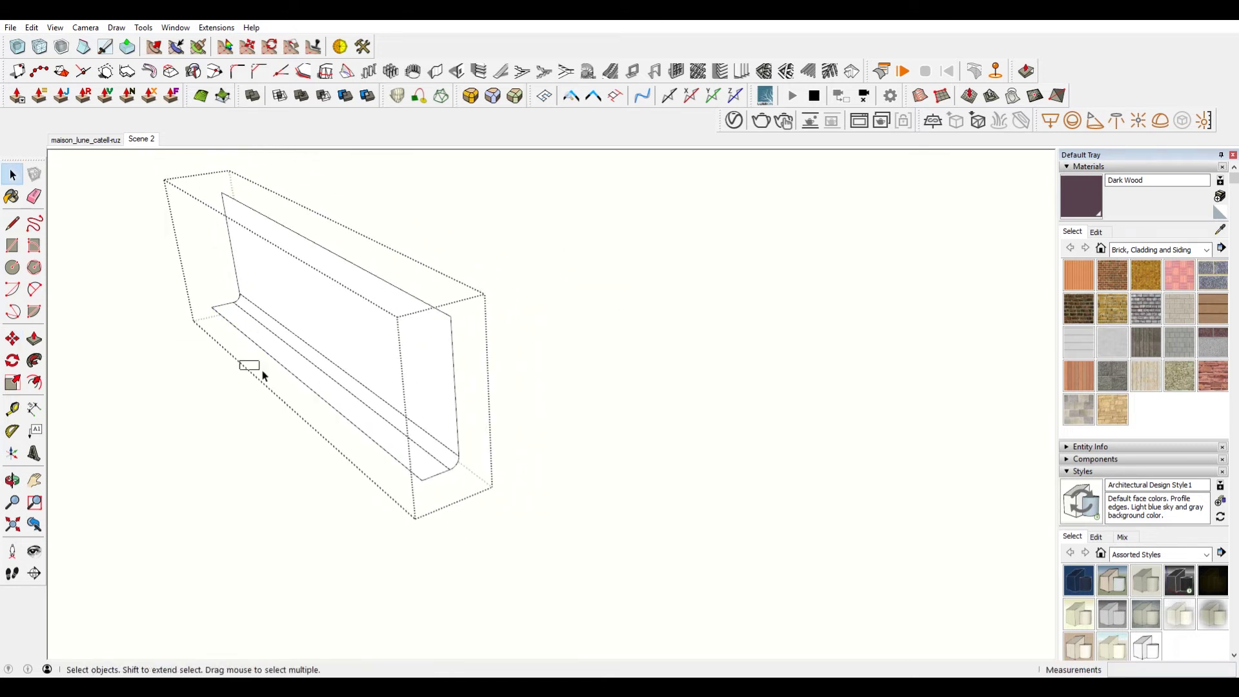
left_click_drag(170, 189, 281, 354)
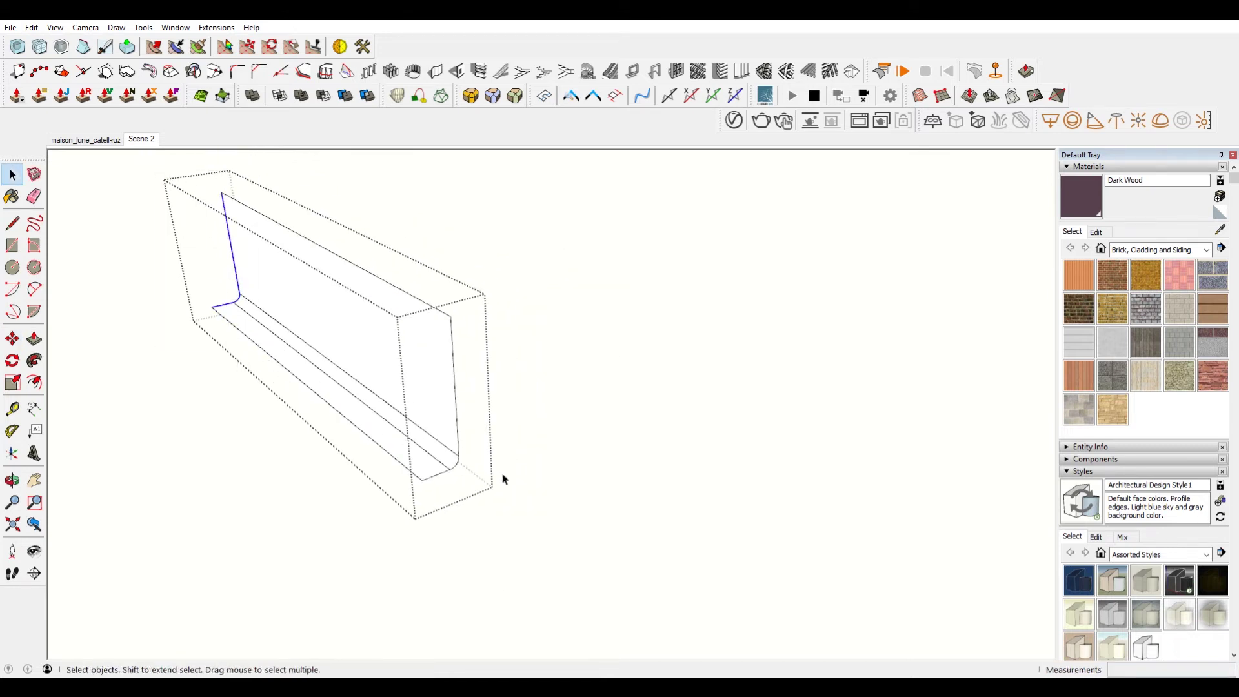
key("m")
left_click(547, 479)
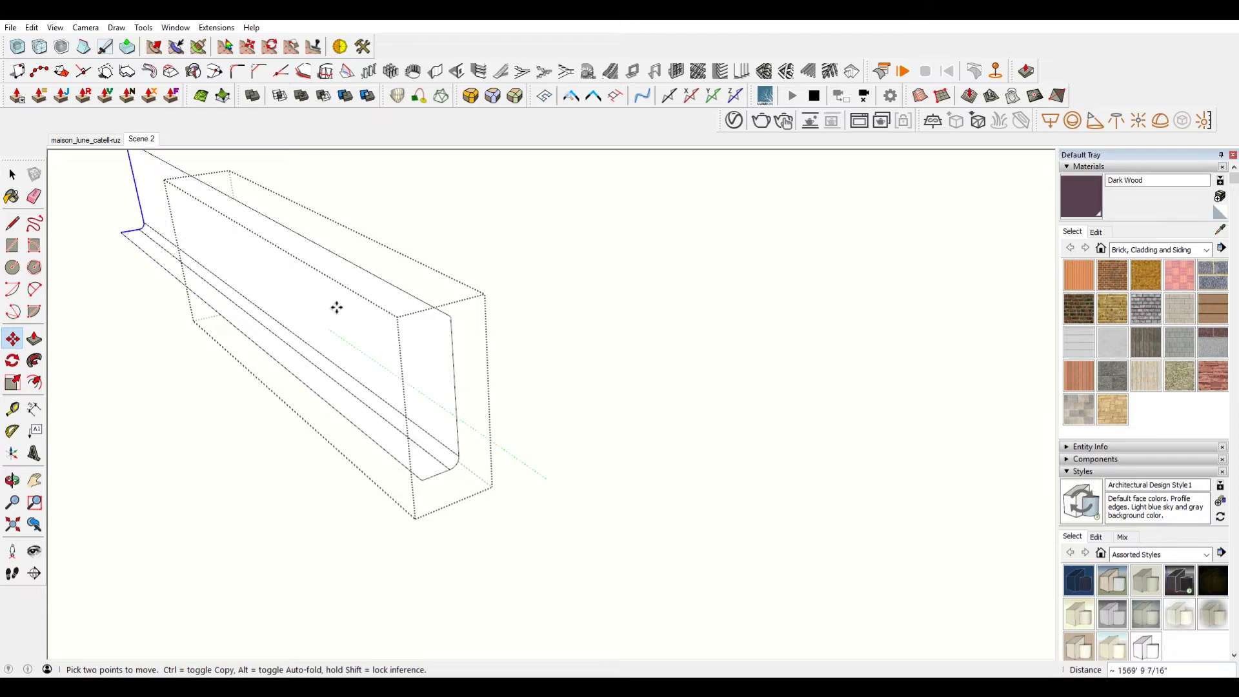
left_click(279, 277)
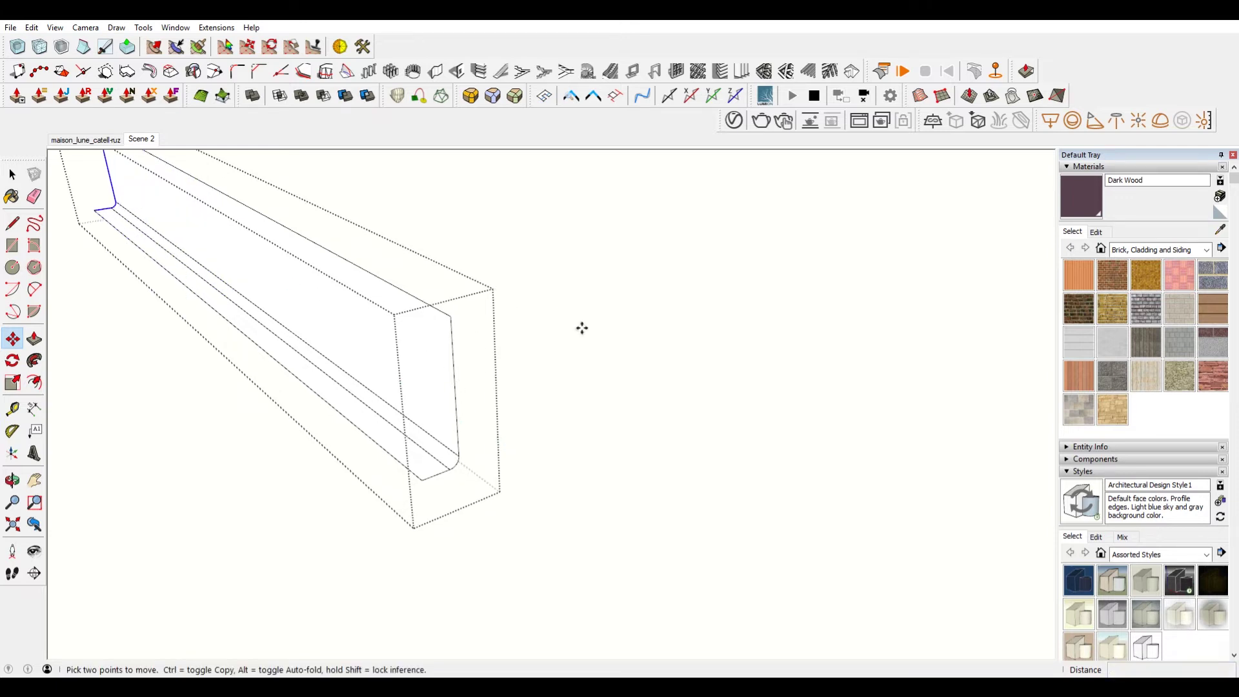
scroll(504, 466, "up", 3)
key("space")
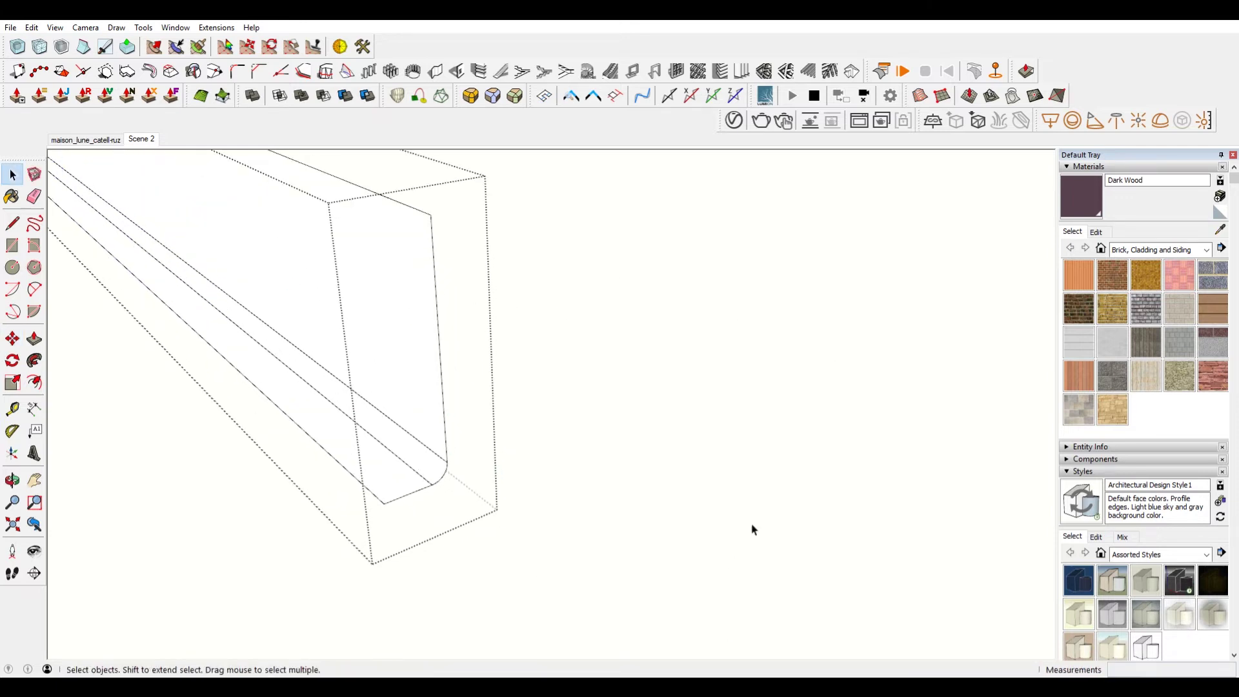
left_click(752, 528)
Switch to Lumion and inspect the tower up close against the longer, taller backdrop
mouse_move(714, 687)
left_click(691, 646)
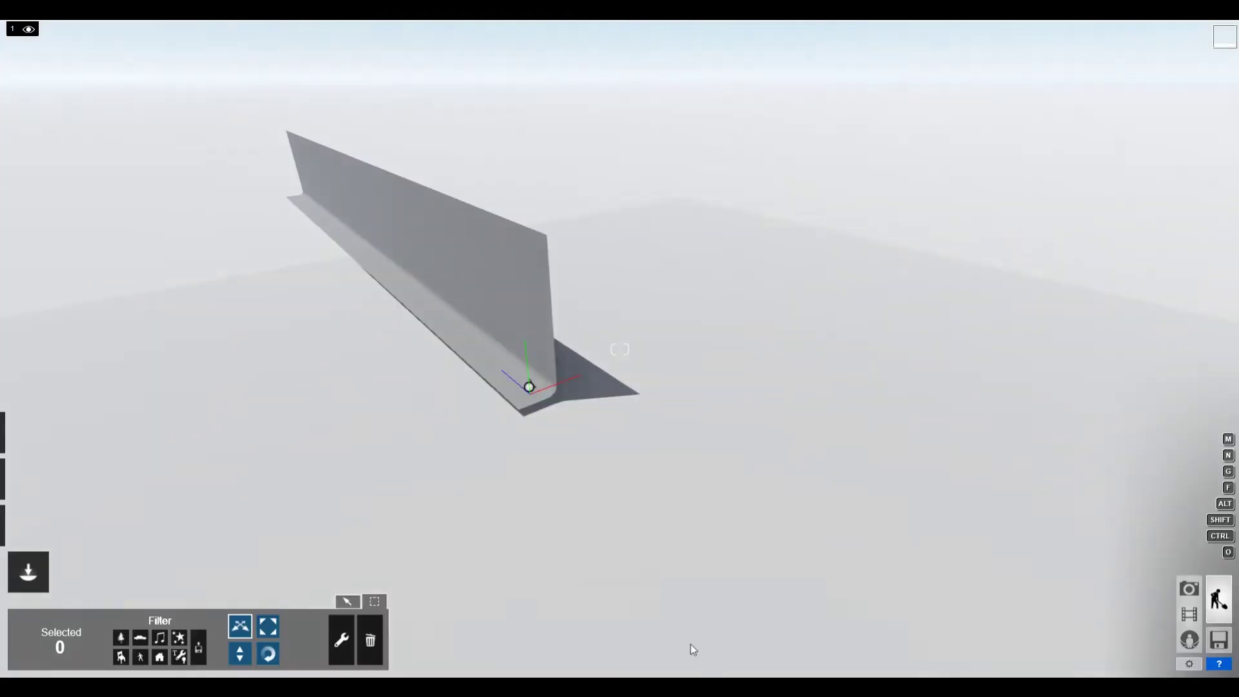
scroll(454, 415, "up", 2)
right_click_drag(455, 416, 494, 433)
scroll(387, 458, "up", 2)
key("w")
key("a")
key("w")
key("a")
key("w")
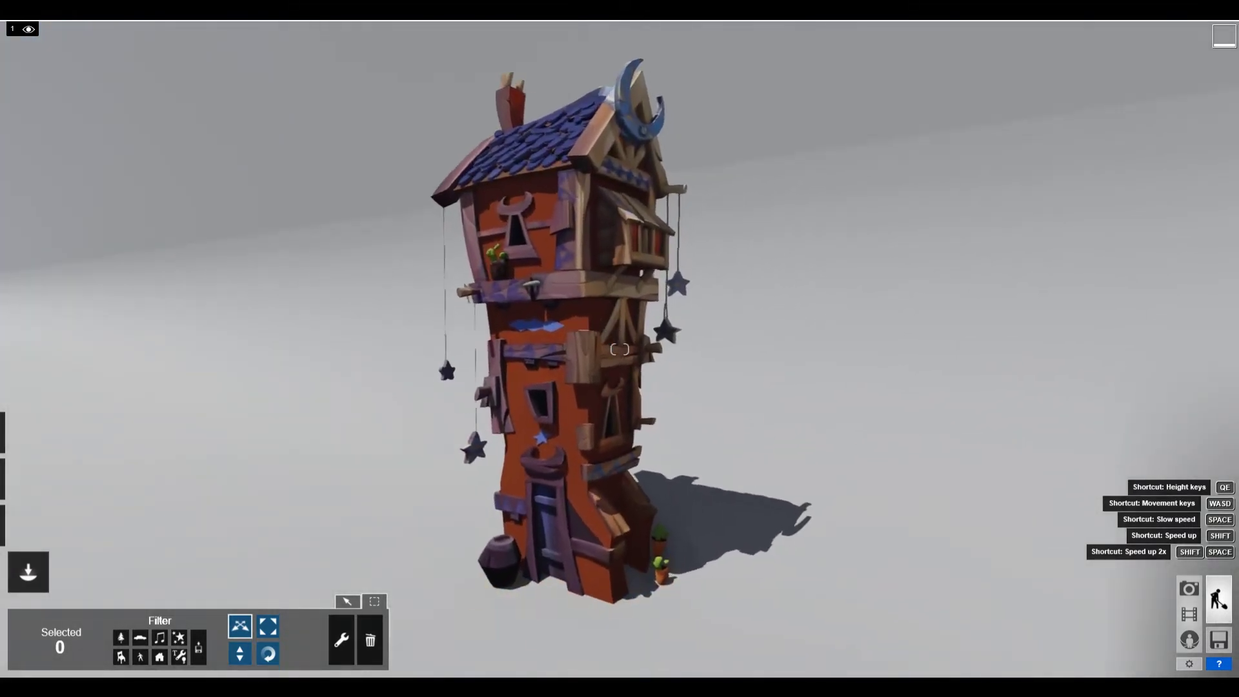
right_click_drag(620, 349, 633, 308)
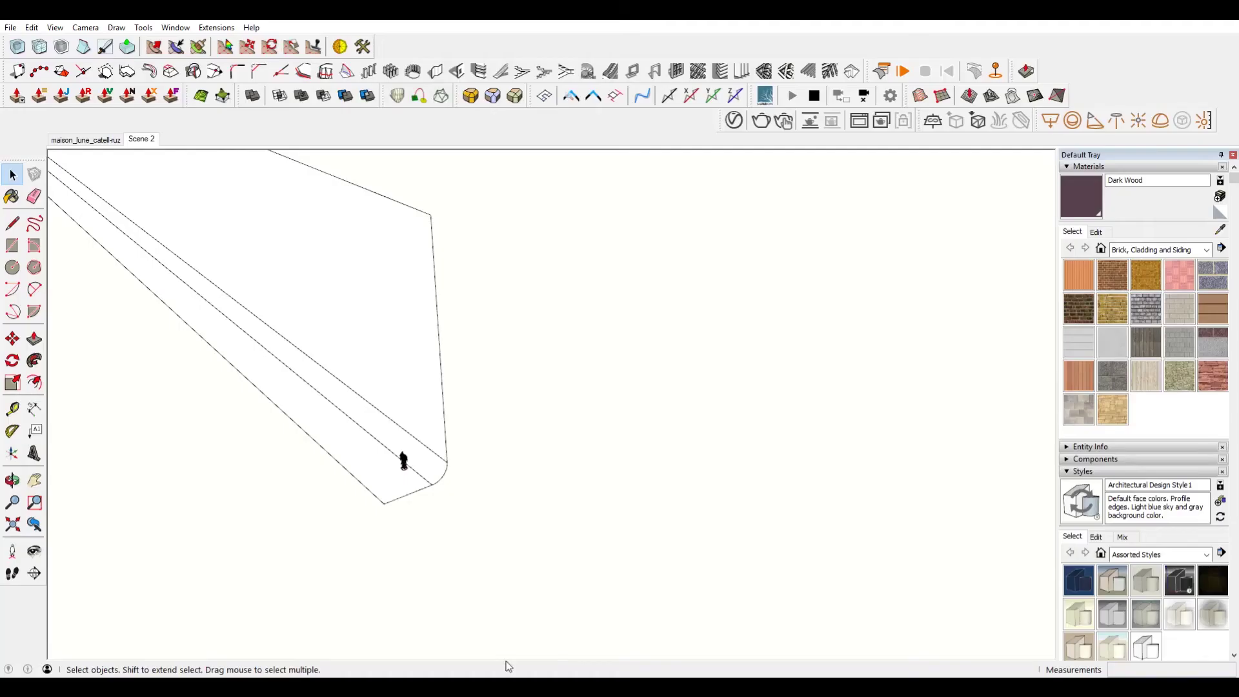
Switch to SketchUp and move the backdrop group straight down below the tower's base
left_click(415, 405)
key("m")
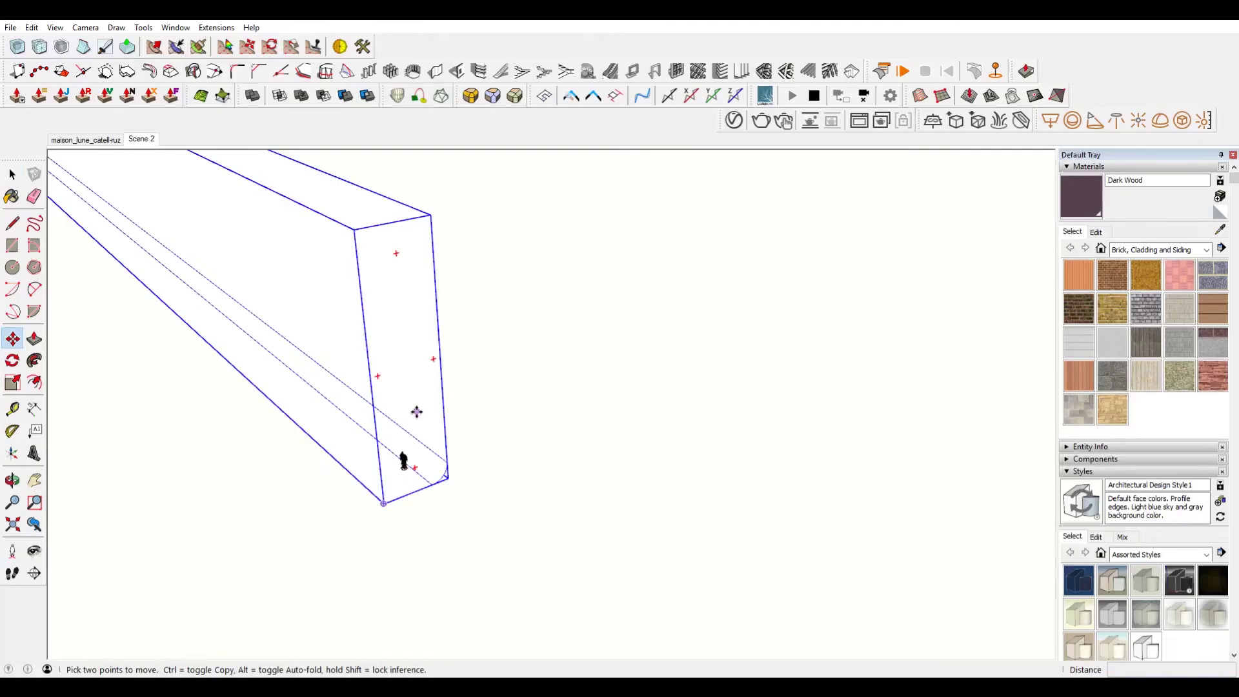
left_click(423, 389)
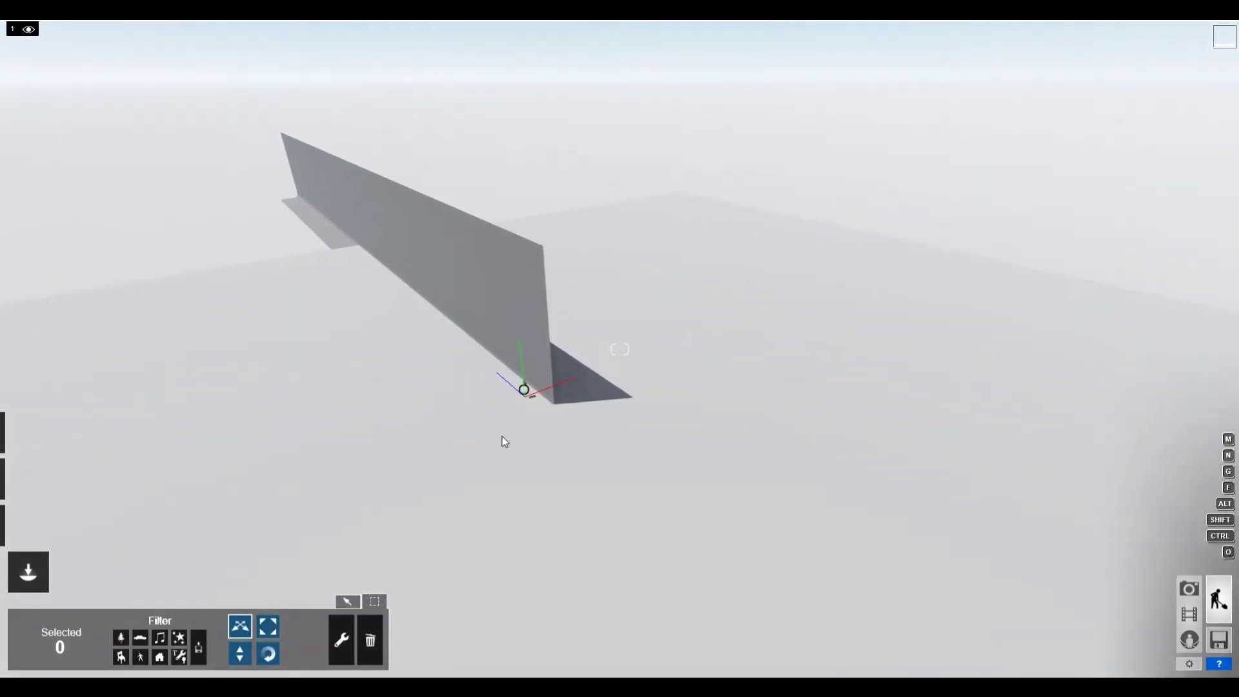
Switch to Lumion and raise the imported MoonHouse21 model vertically to a Y position of about 63.65 ft
right_click_drag(503, 436, 637, 495)
key("w")
key("w")
key("w")
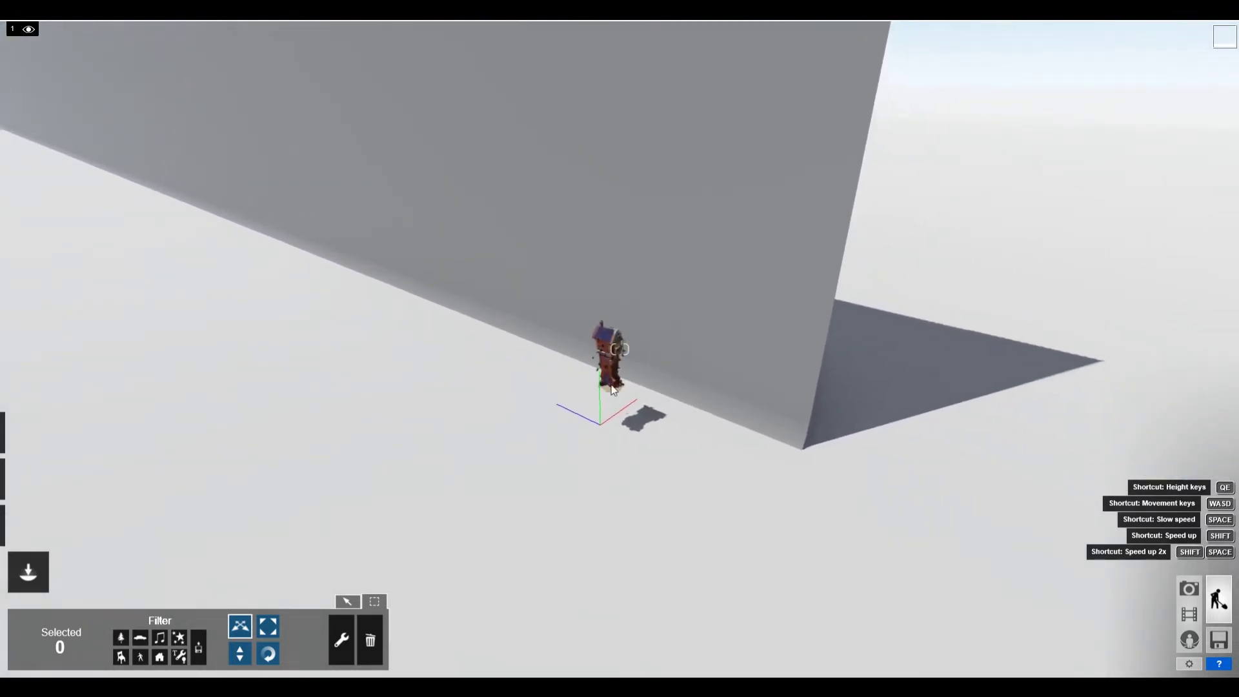
key("h")
left_click_drag(600, 382, 579, 26)
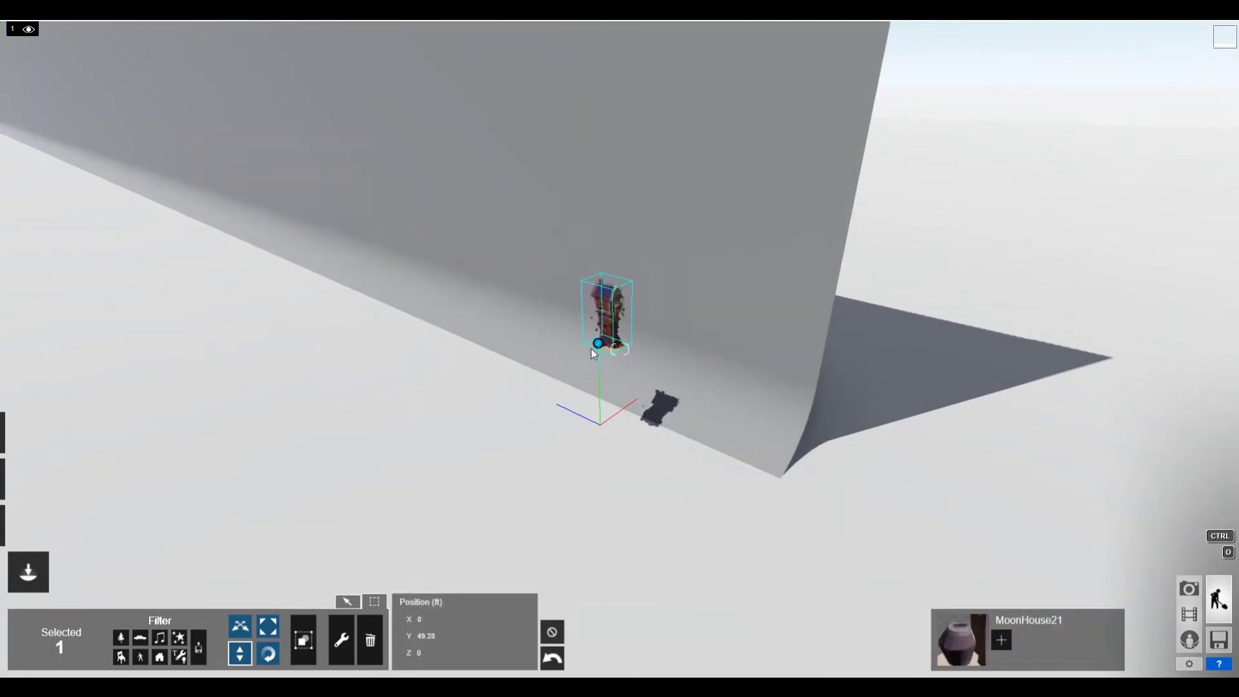
left_click_drag(598, 334, 571, 60)
mouse_move(721, 372)
right_mouse_down()
mouse_move(718, 352)
mouse_move(722, 378)
right_mouse_up()
key("shift+w")
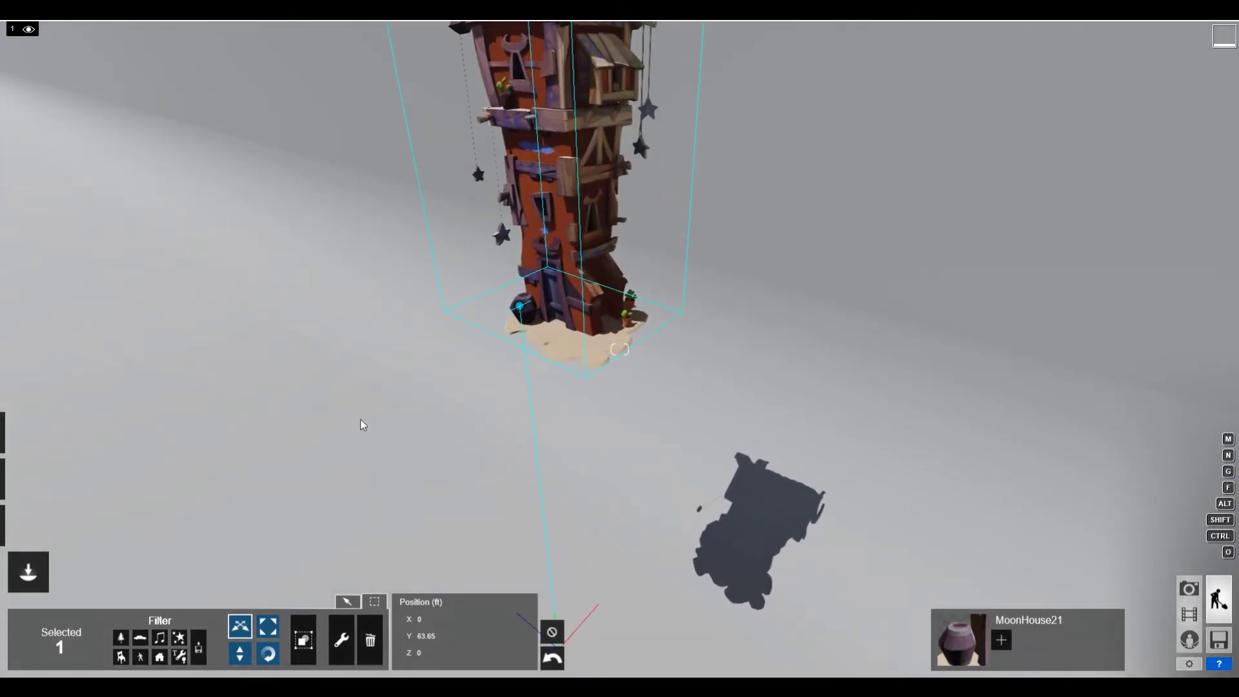
Choose the square Area Light from the Lights And Utilities Library and place one on the floor near the tower
left_click(347, 603)
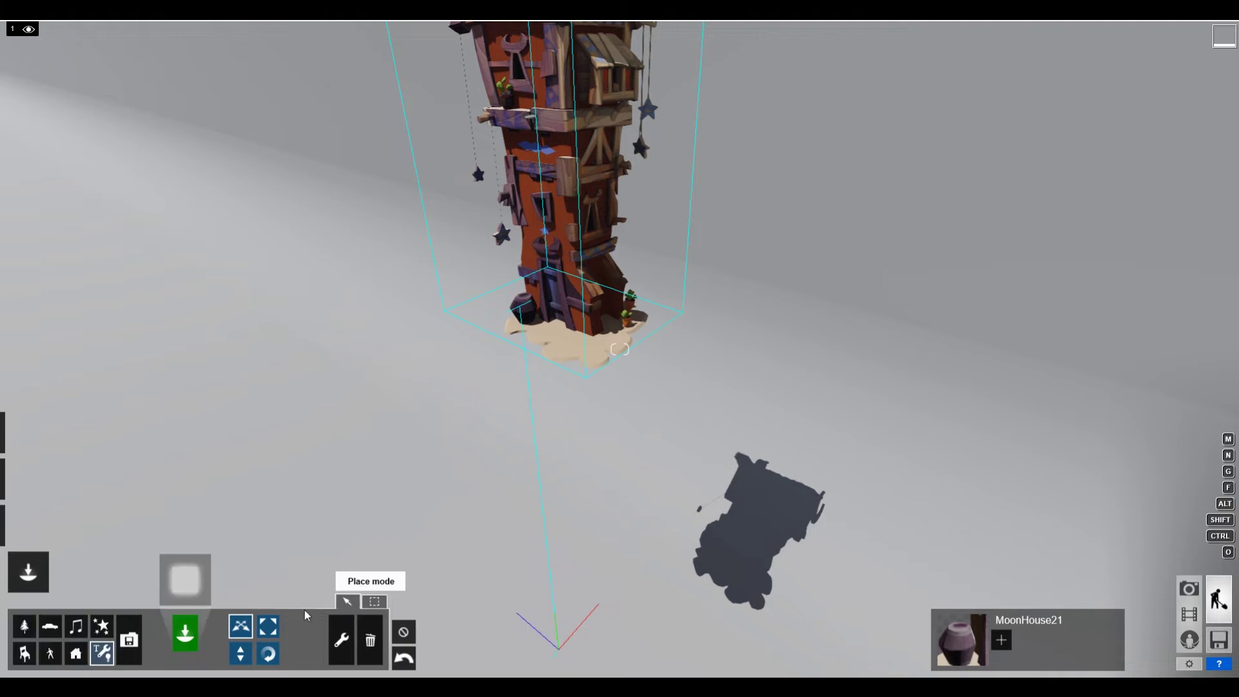
left_click(192, 577)
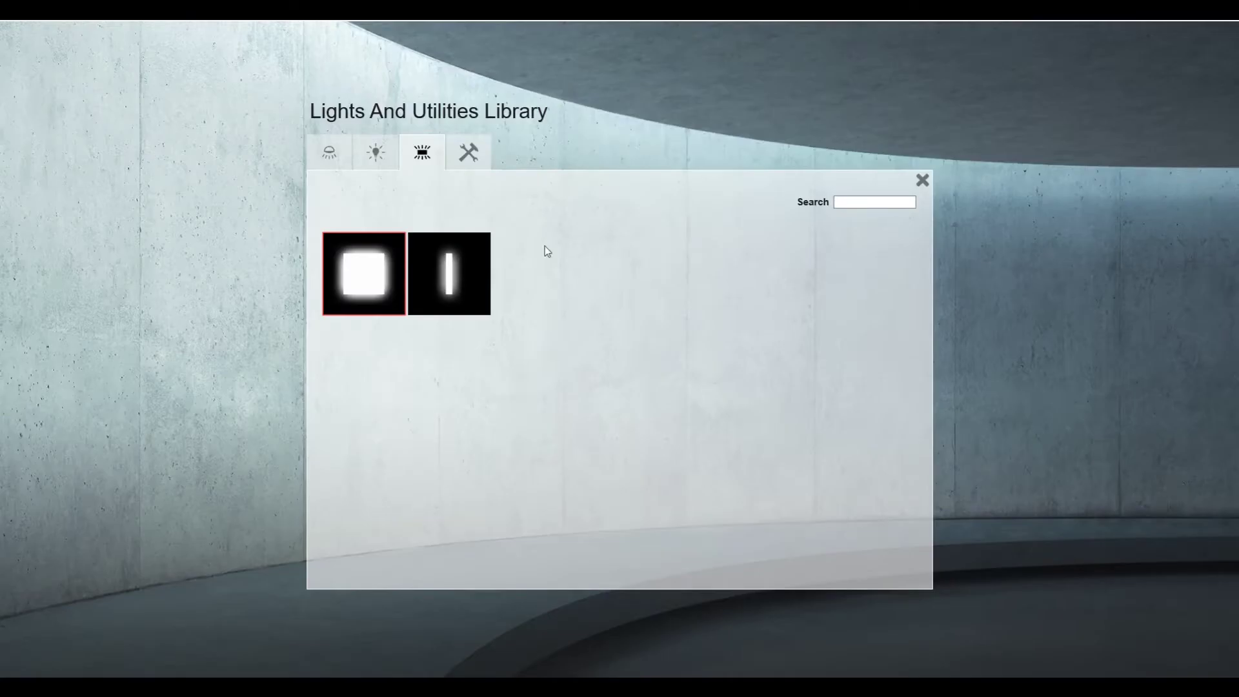
left_click(373, 288)
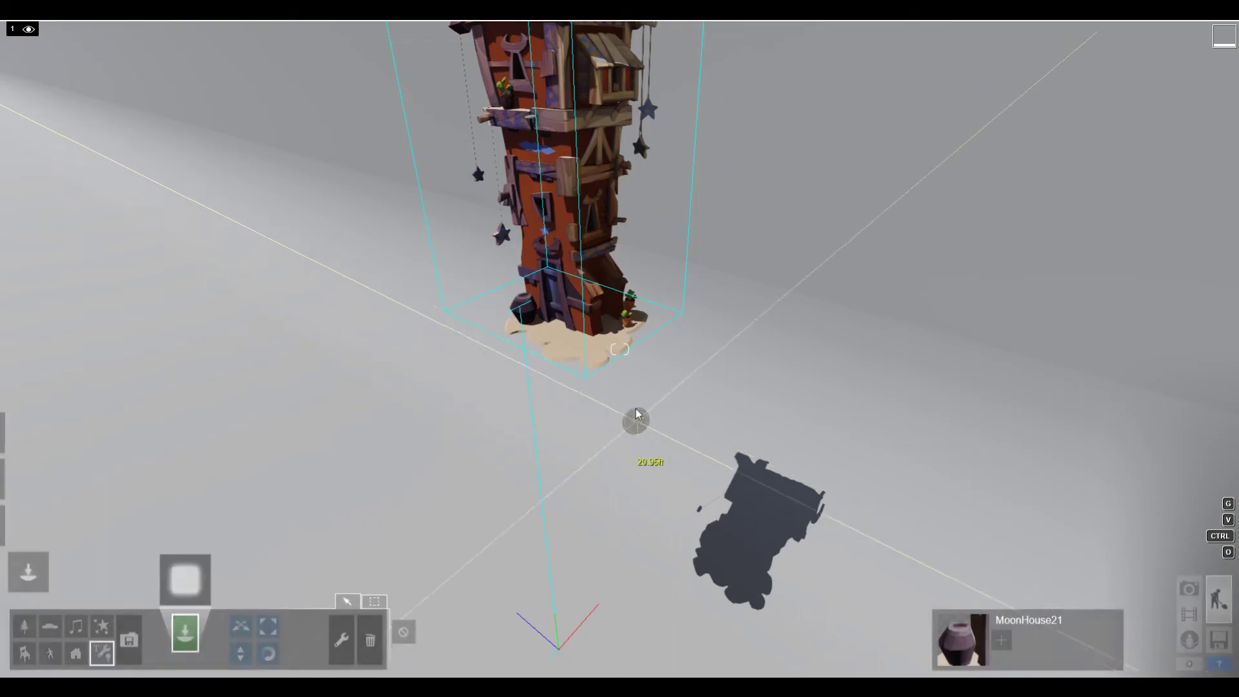
left_click(654, 453)
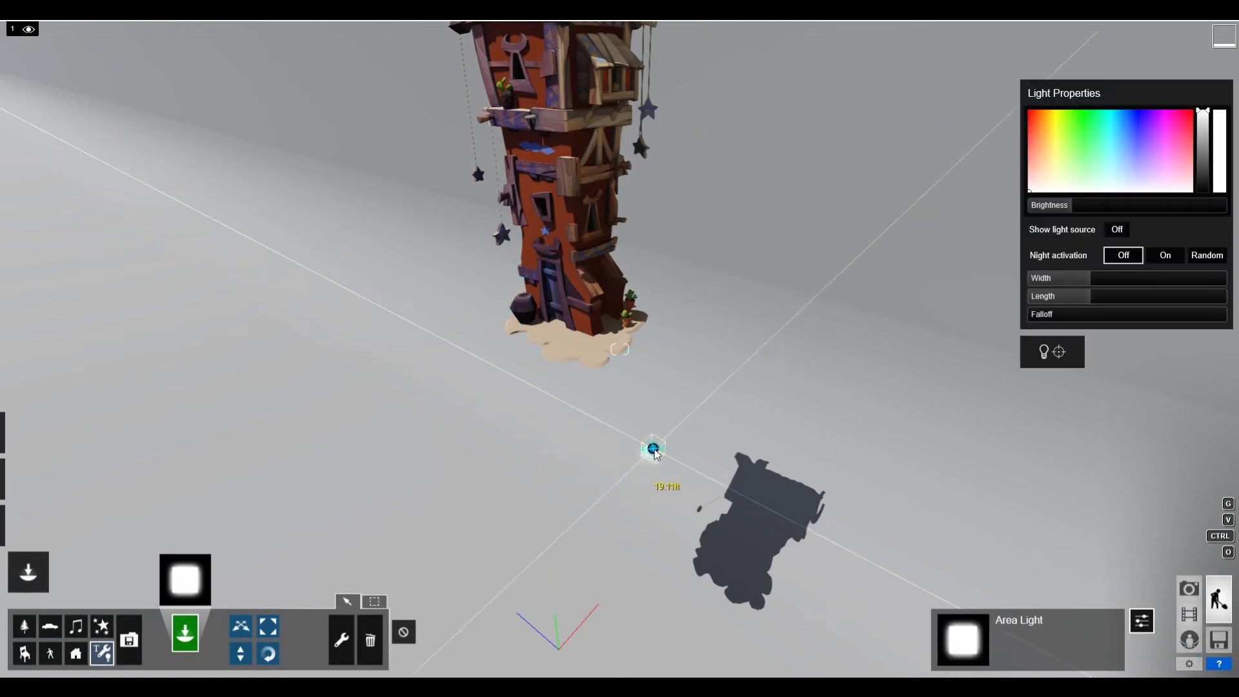
Set the area light's width, length and brightness to their maximum
left_click_drag(1097, 278, 1232, 300)
scroll(817, 475, "down", 3)
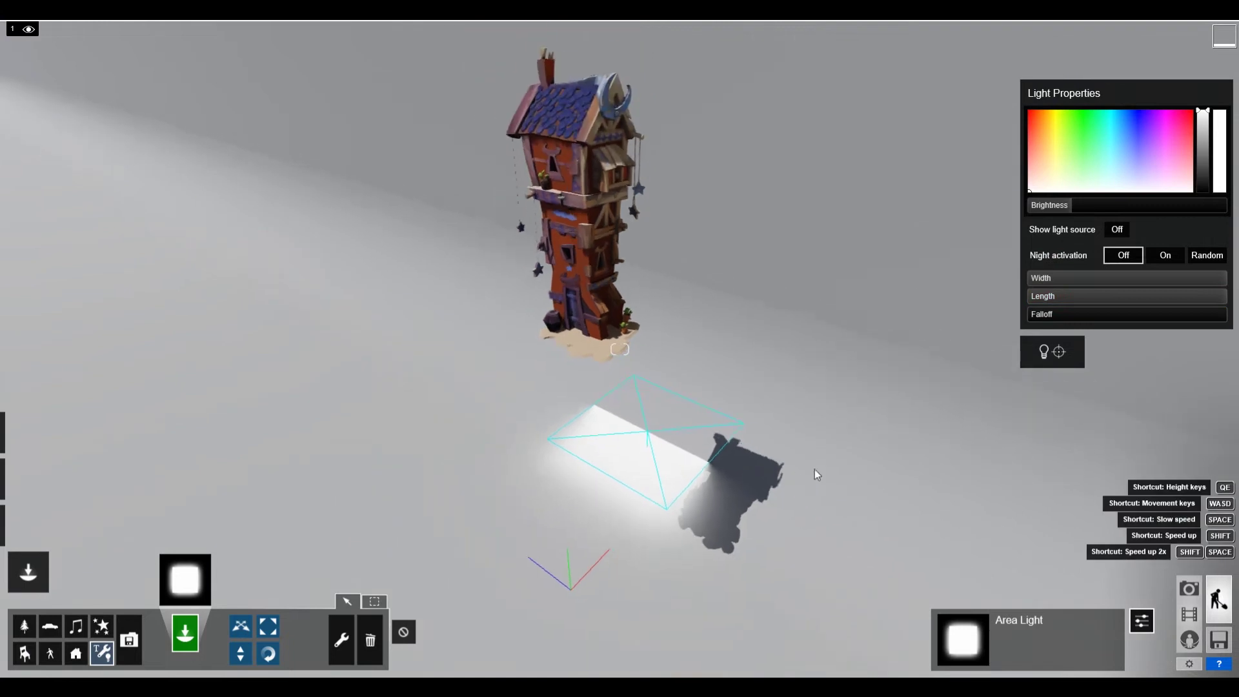
left_click_drag(1059, 205, 1225, 205)
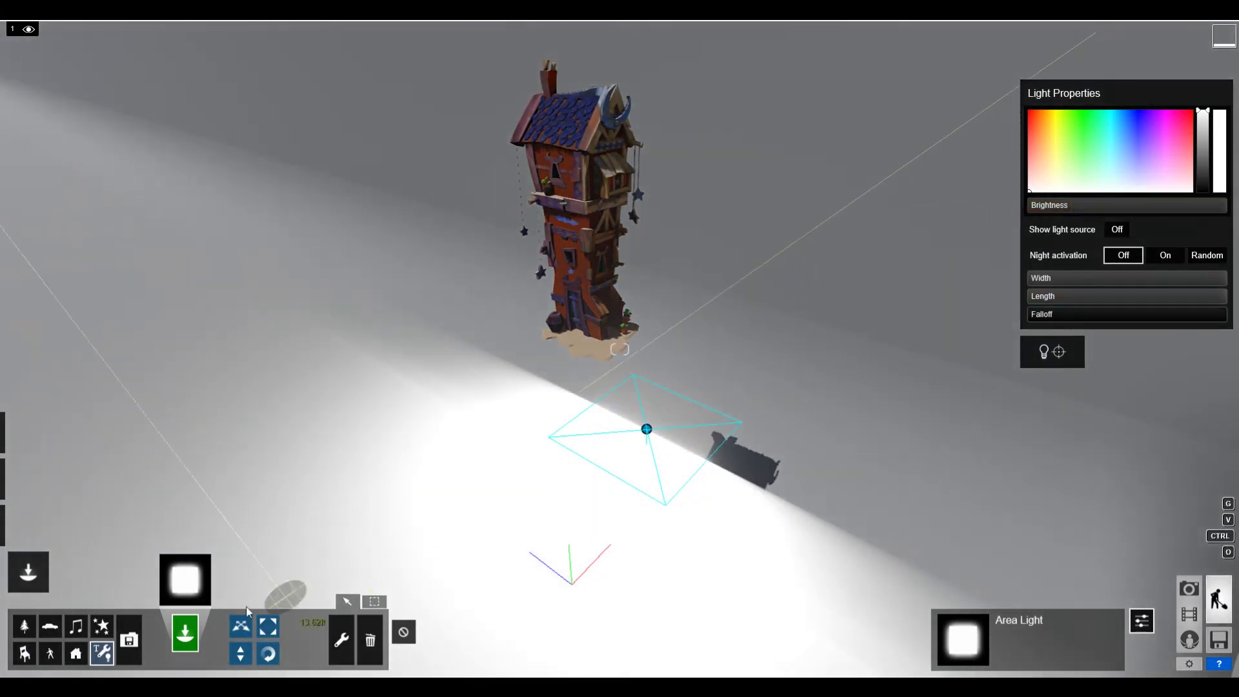
Adjust the area light's heading and undo the last rotation
left_click(267, 653)
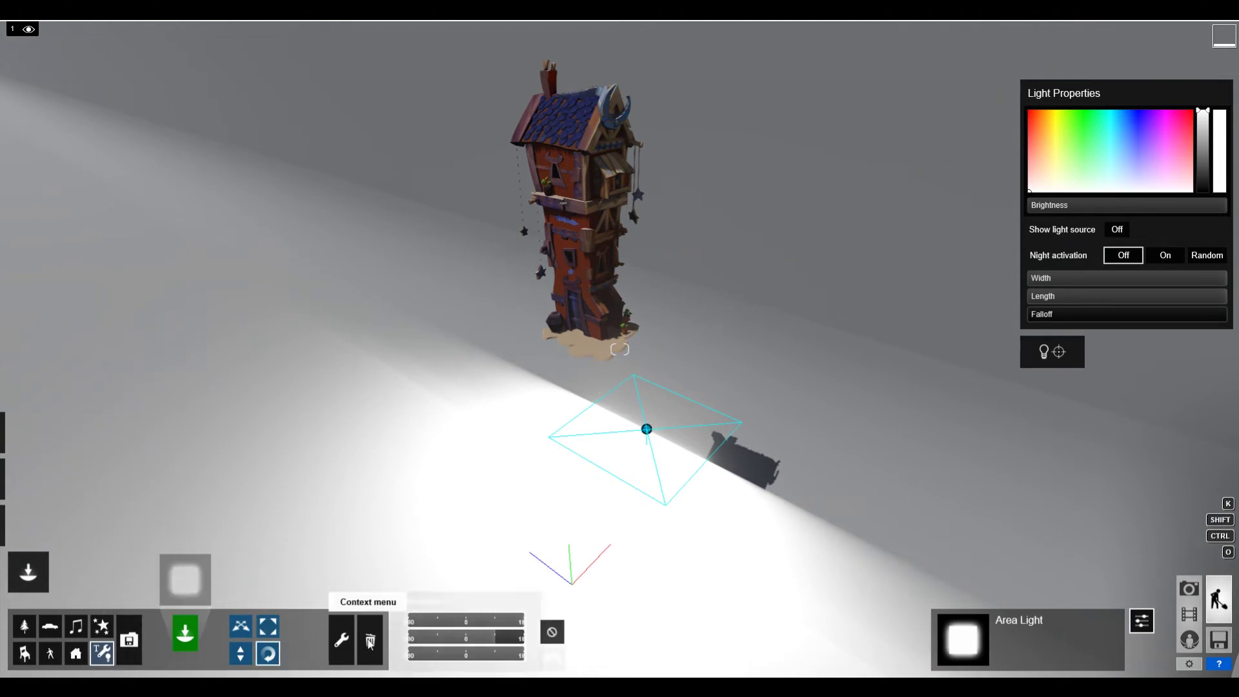
left_click_drag(466, 639, 500, 643)
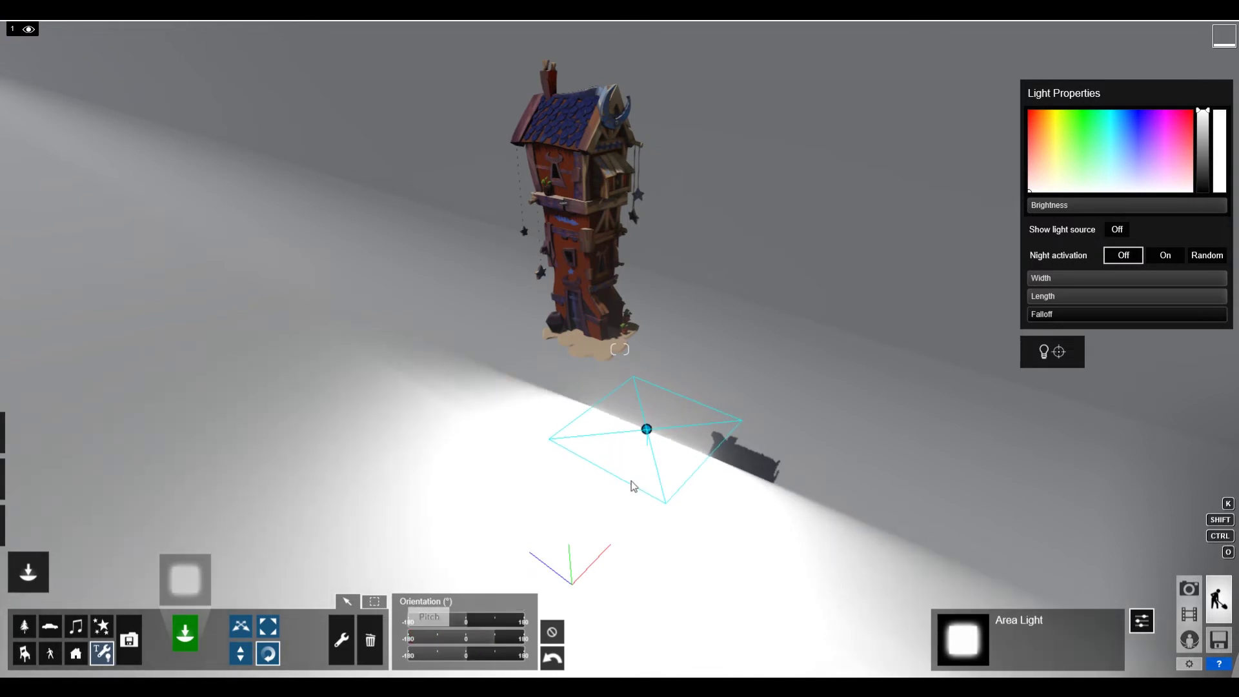
left_click_drag(647, 431, 615, 192)
scroll(642, 413, "down", 2)
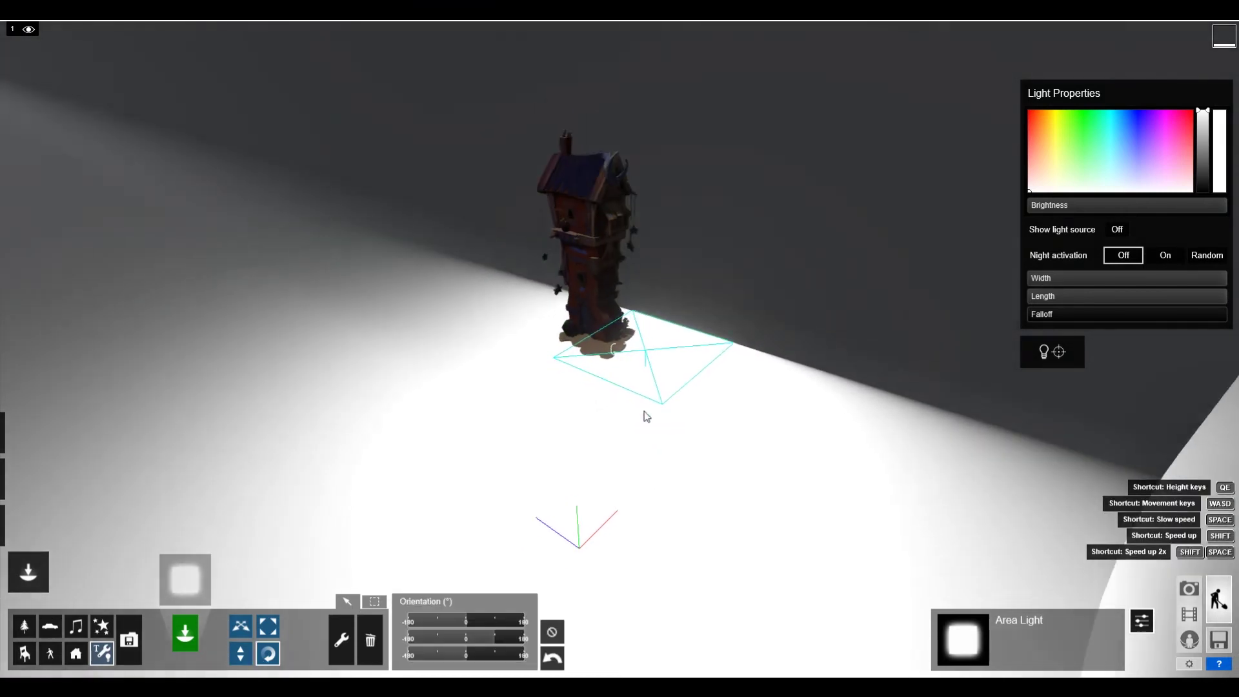
right_click_drag(643, 413, 768, 442)
left_click_drag(642, 352, 612, 351)
left_click(554, 658)
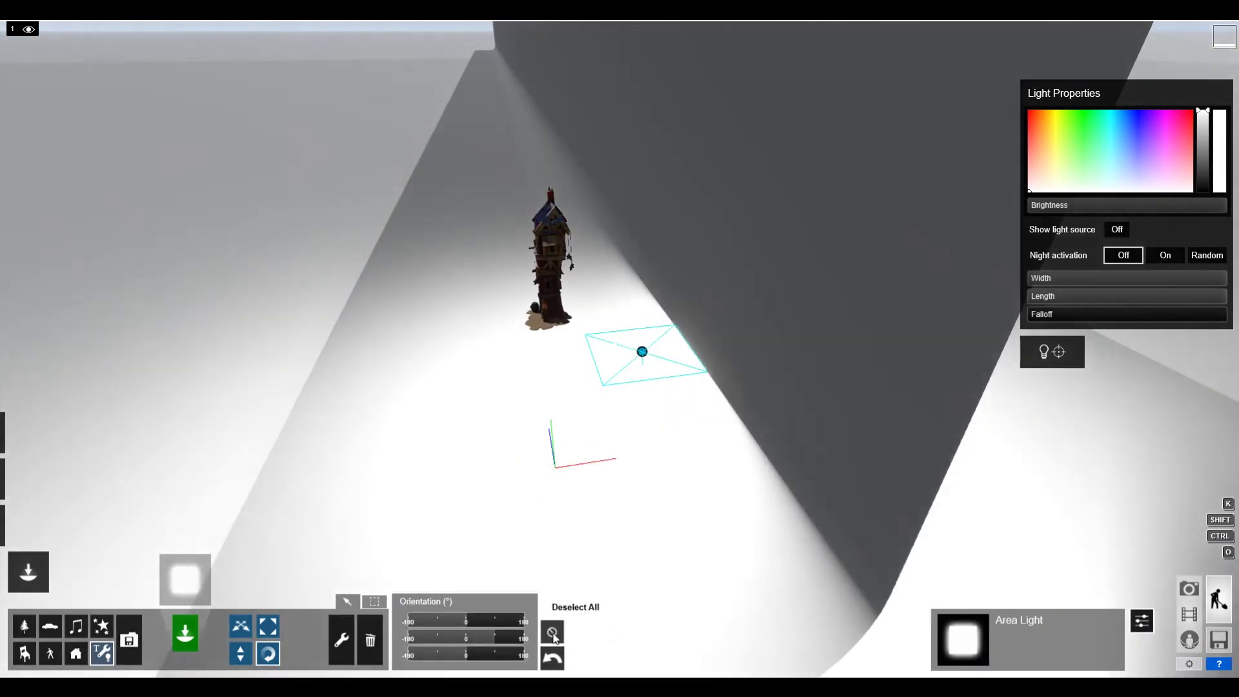
Move the area light horizontally past the tower to the opposite side
left_click(243, 627)
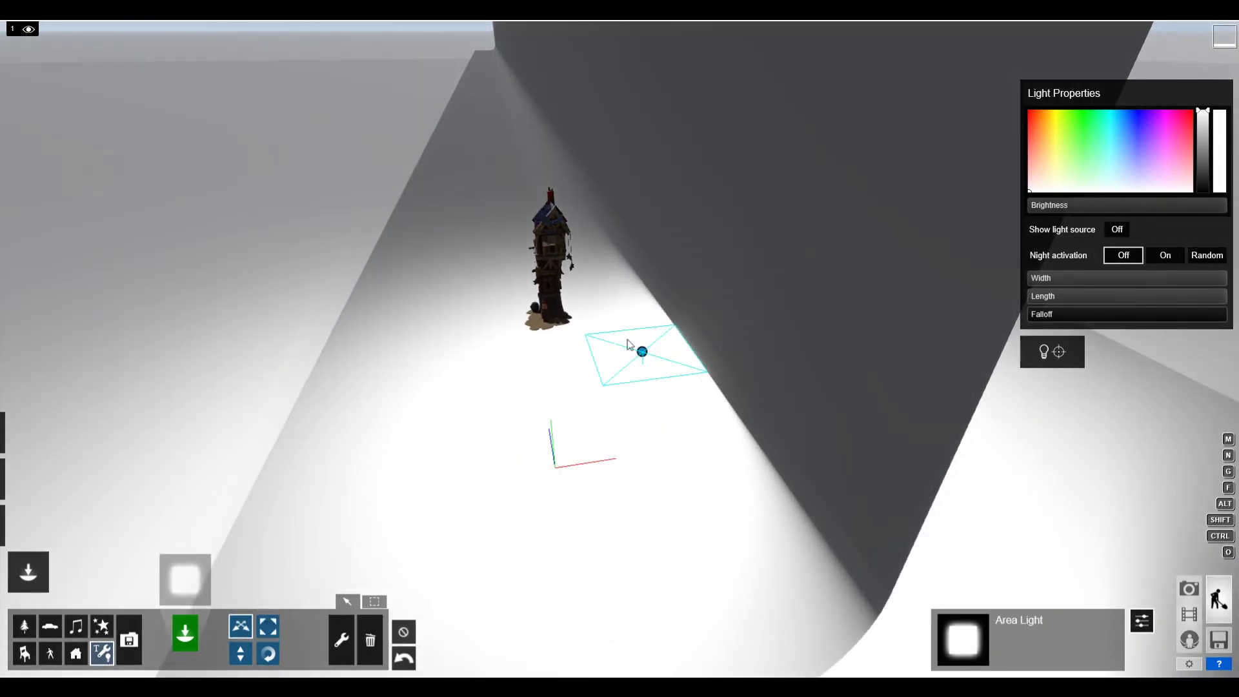
left_click_drag(642, 352, 558, 67)
left_click_drag(560, 269, 563, 262)
key("w")
right_click_drag(501, 387, 516, 361)
key("a")
right_click_drag(619, 349, 537, 443)
key("d")
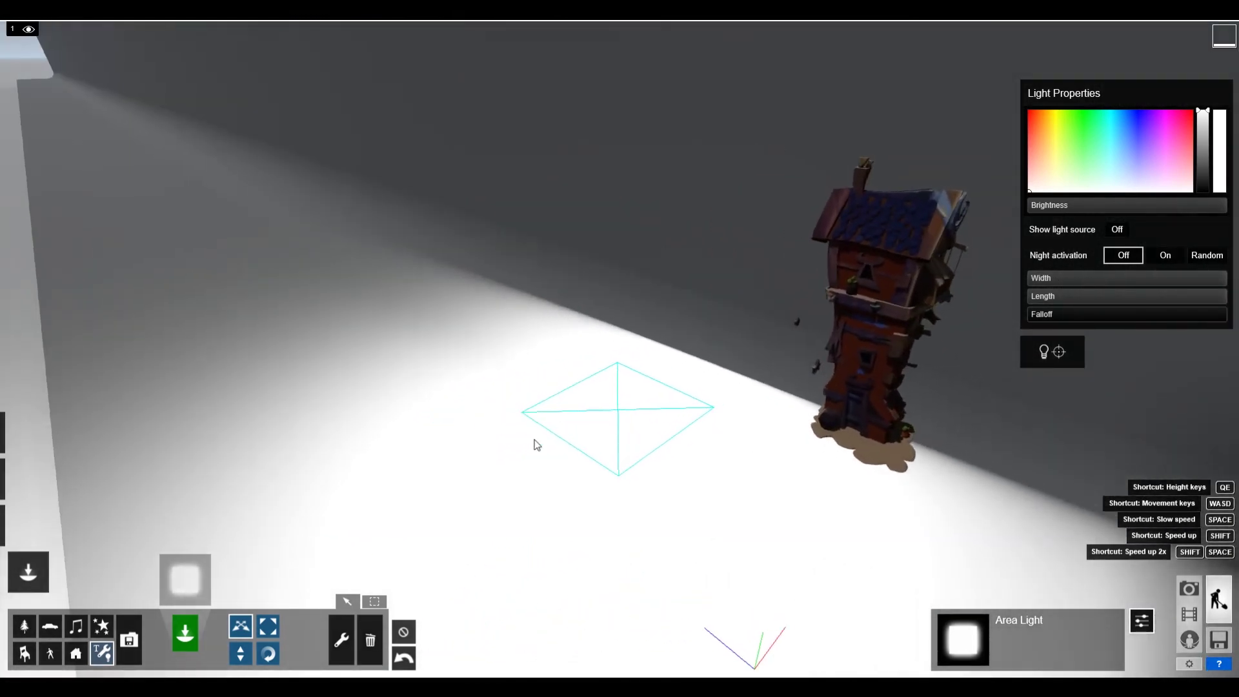
left_click(631, 409)
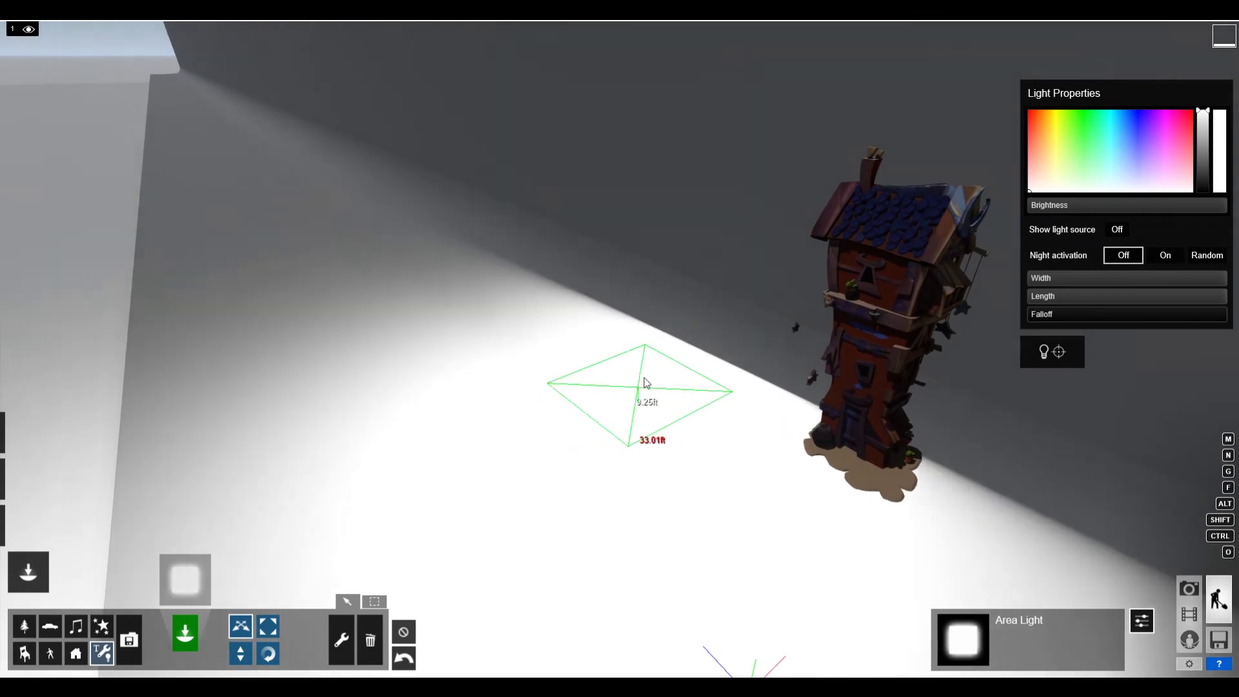
left_click(663, 364)
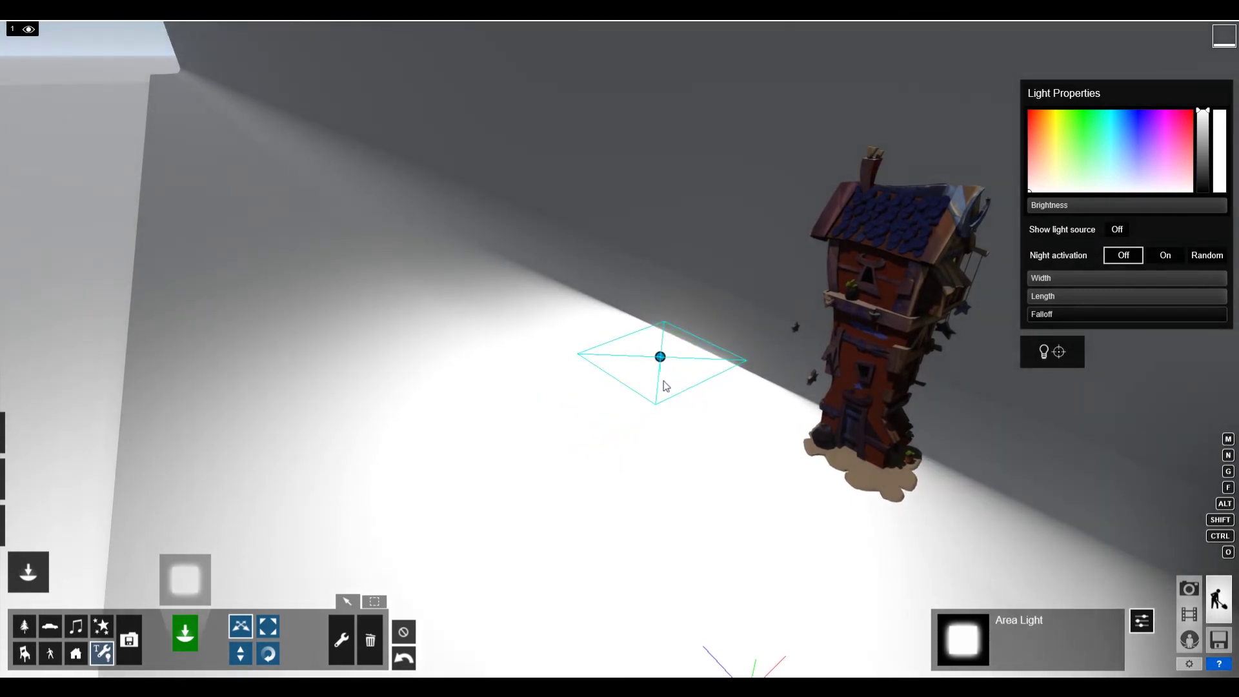
left_click(407, 663)
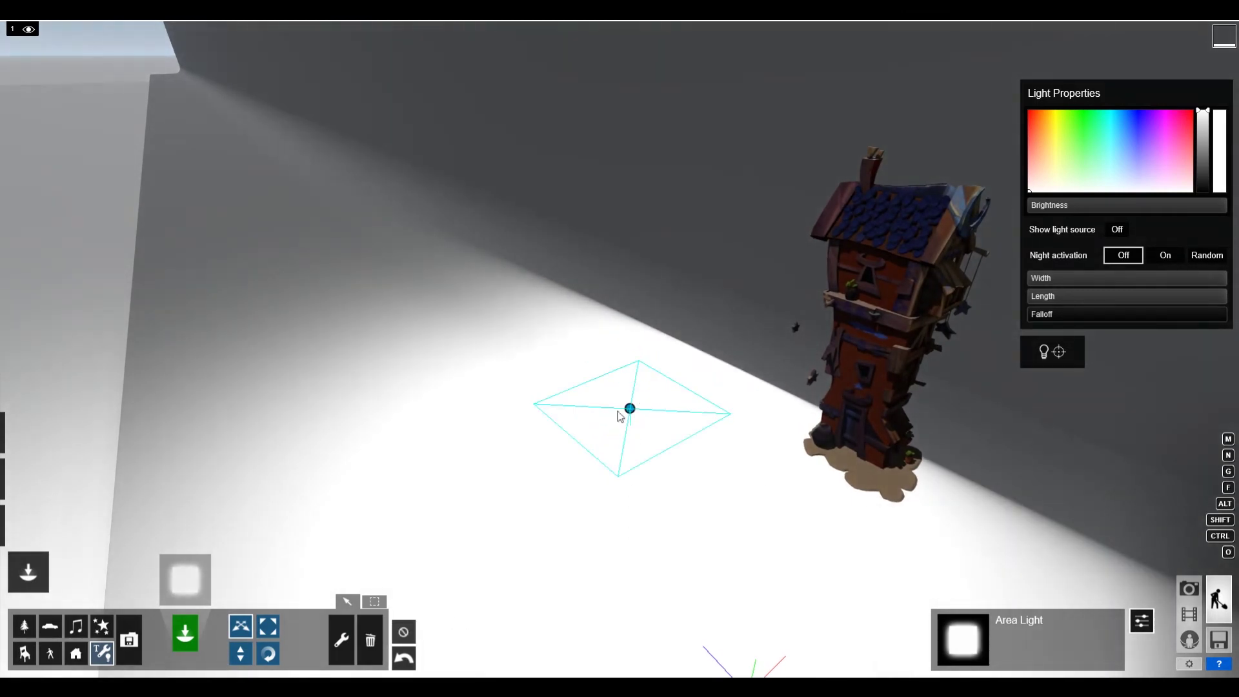
Place a copy of the area light beside the original, closer to the backdrop wall
left_click_drag(631, 409, 681, 326)
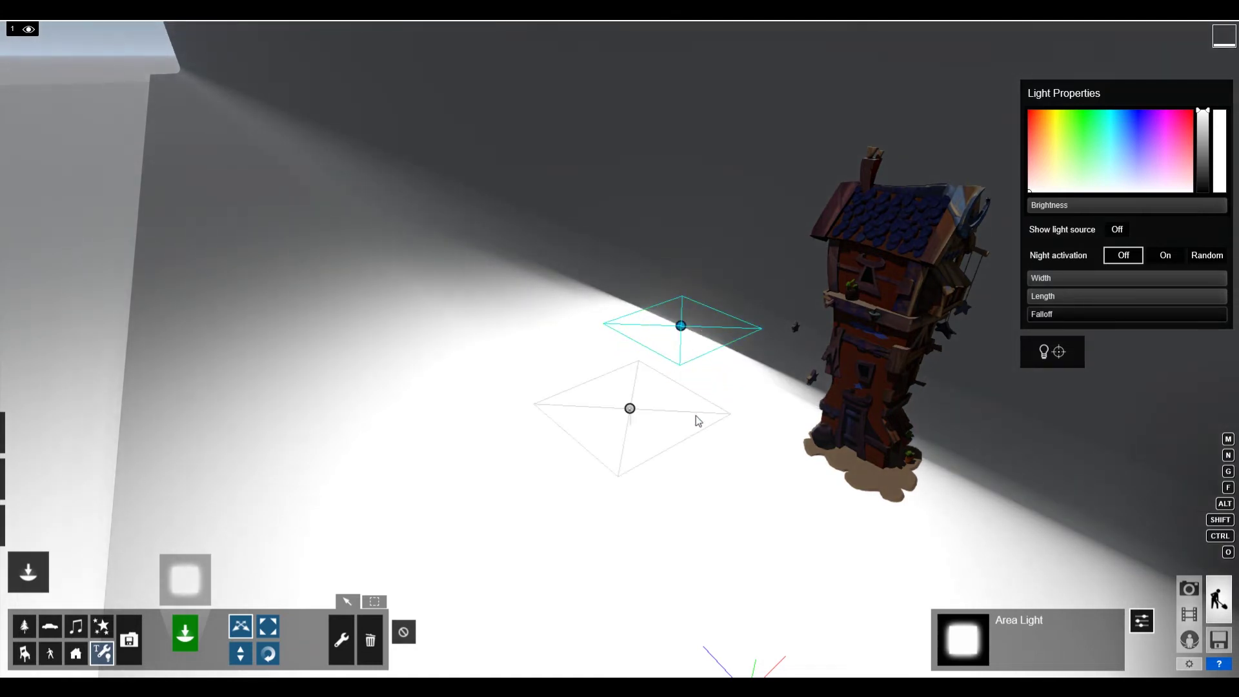
Rotate the copied area light so it stands upright and move it away from the backdrop, next to the original light
left_click(268, 655)
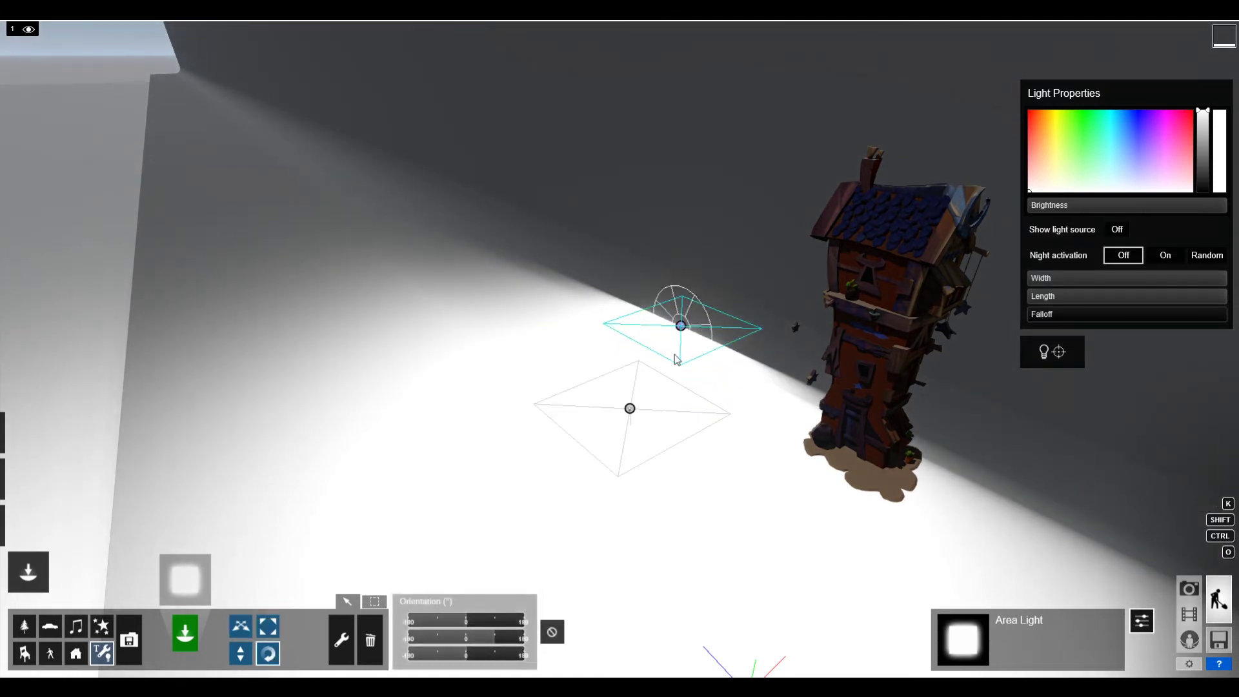
left_click_drag(466, 621, 497, 621)
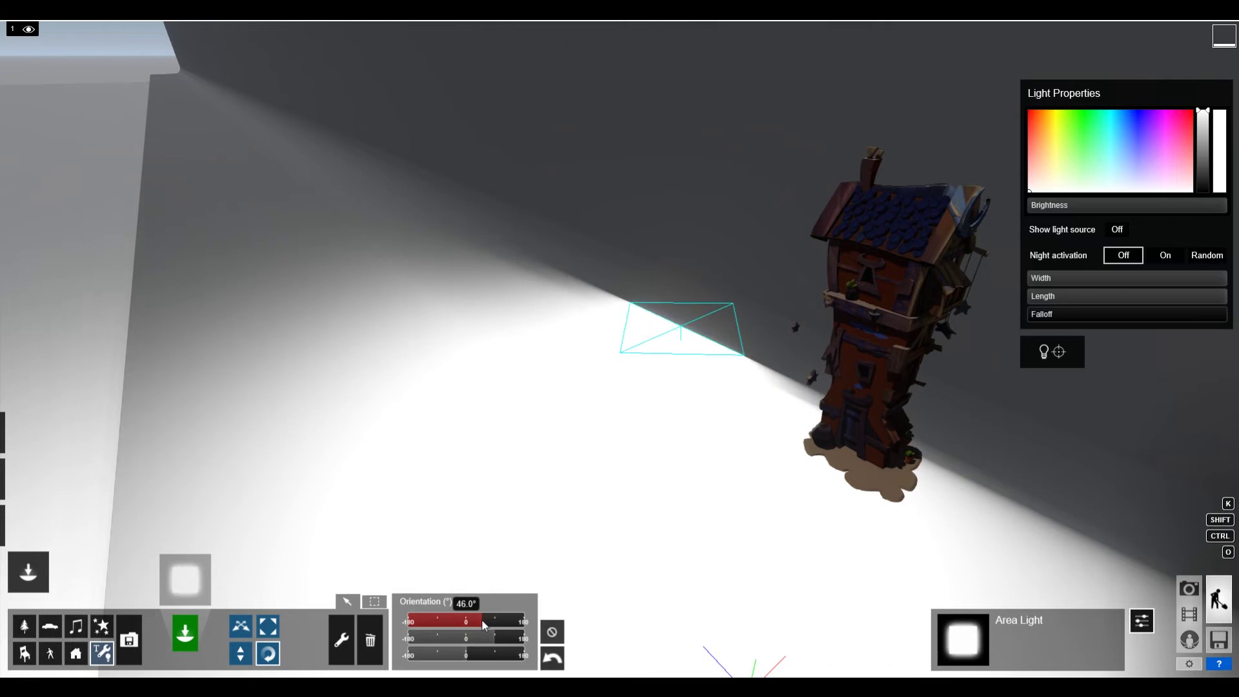
left_click(480, 639)
left_click_drag(480, 639, 497, 619)
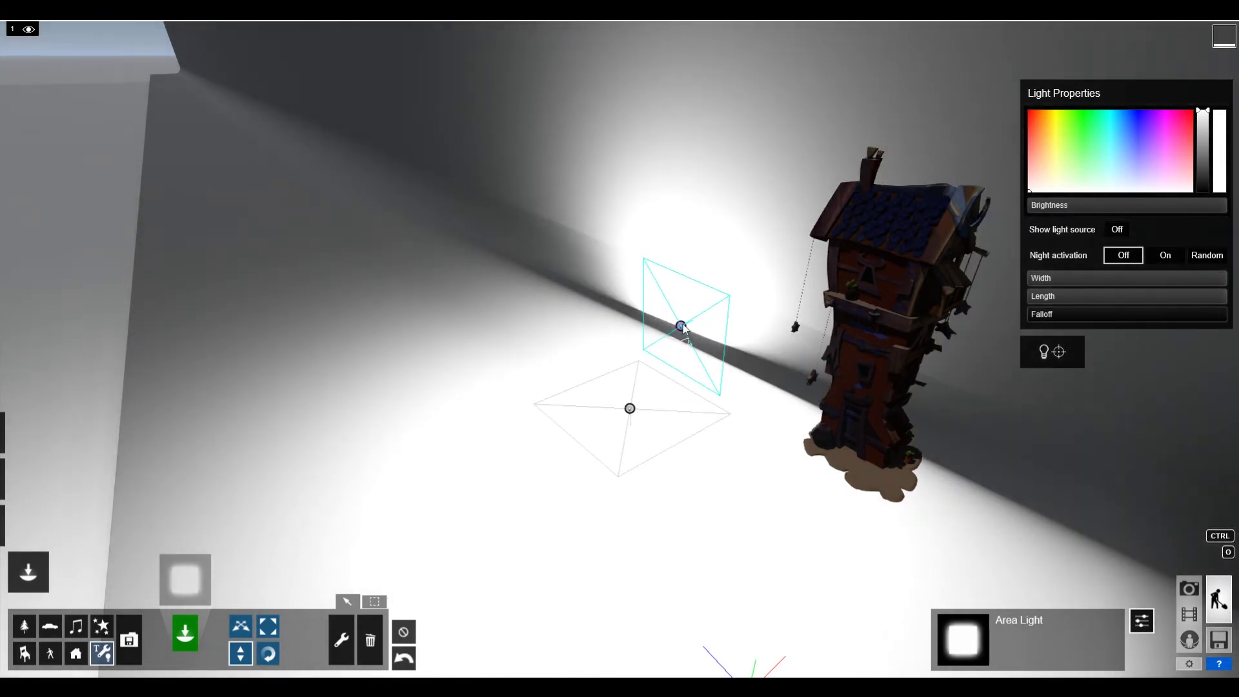
left_click_drag(683, 332, 679, 489)
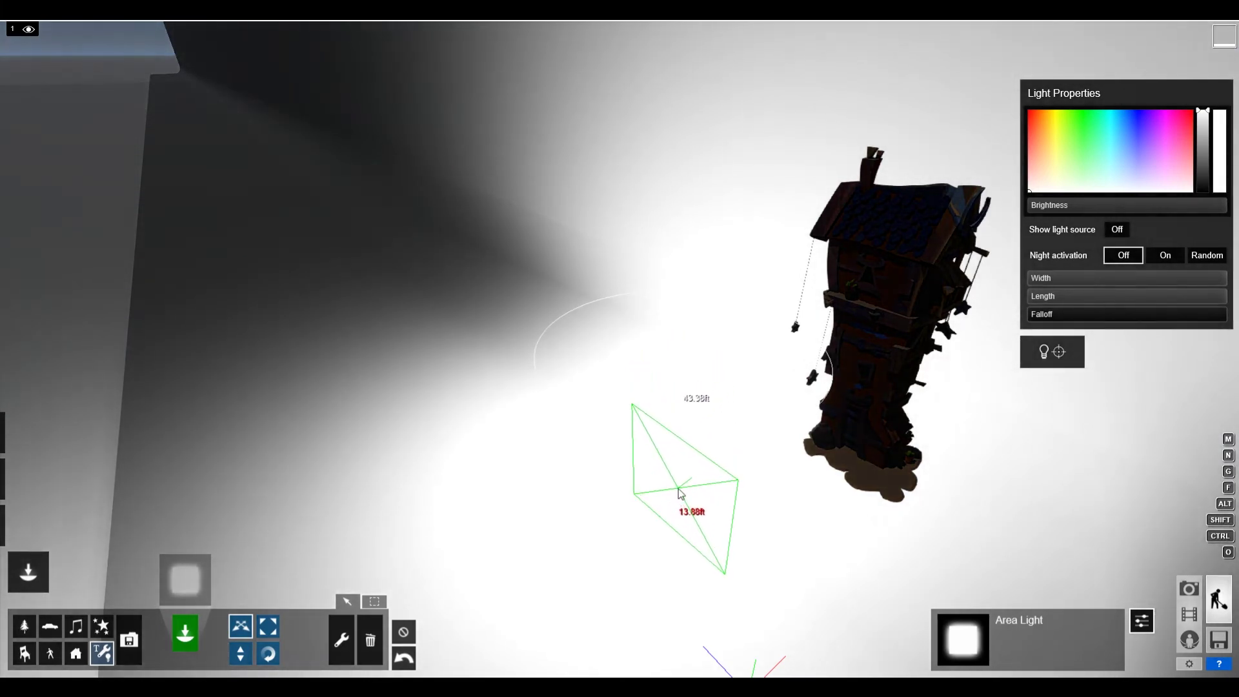
Slightly lower the brightness of the flat area light beside the tower
key("s")
right_click_drag(671, 452, 742, 475)
key("w")
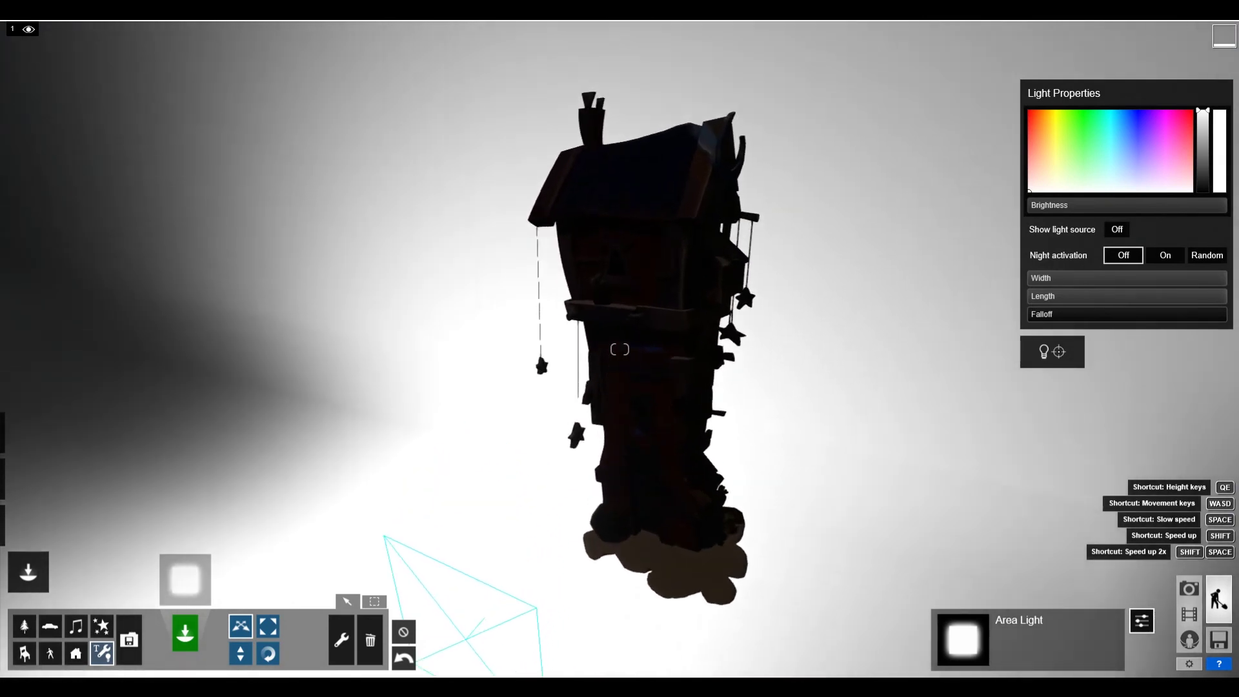
key("s")
right_click_drag(698, 510, 708, 482)
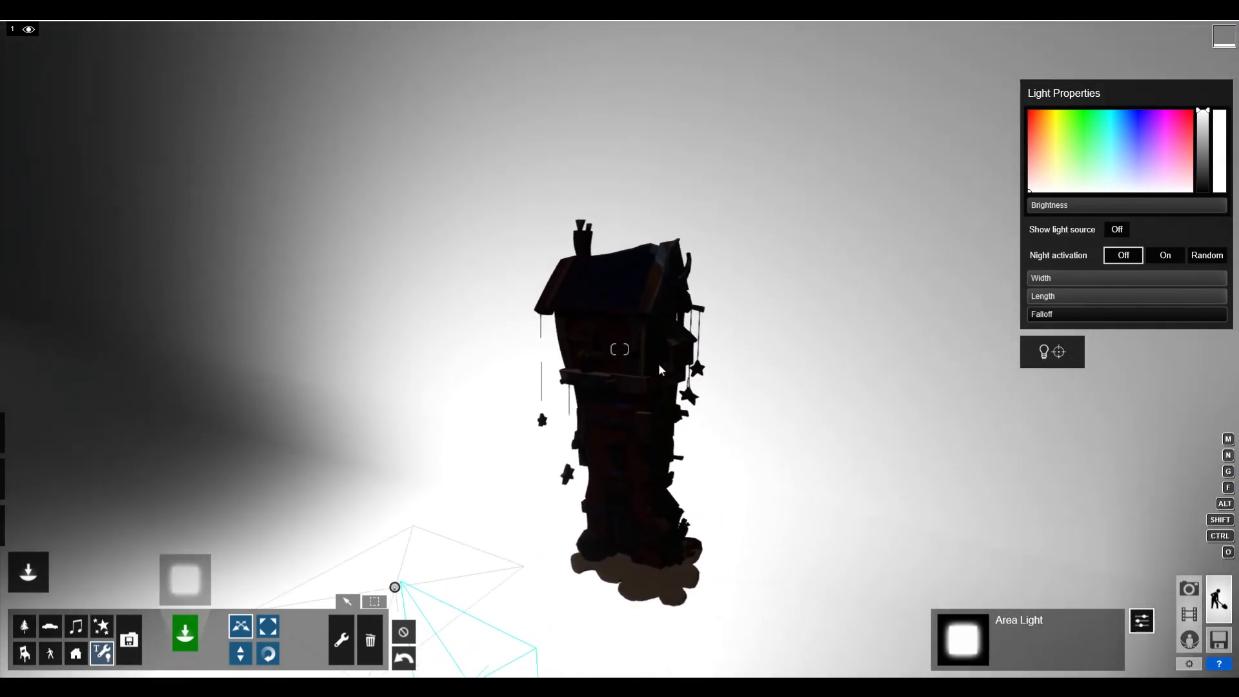
right_click_drag(659, 365, 618, 470)
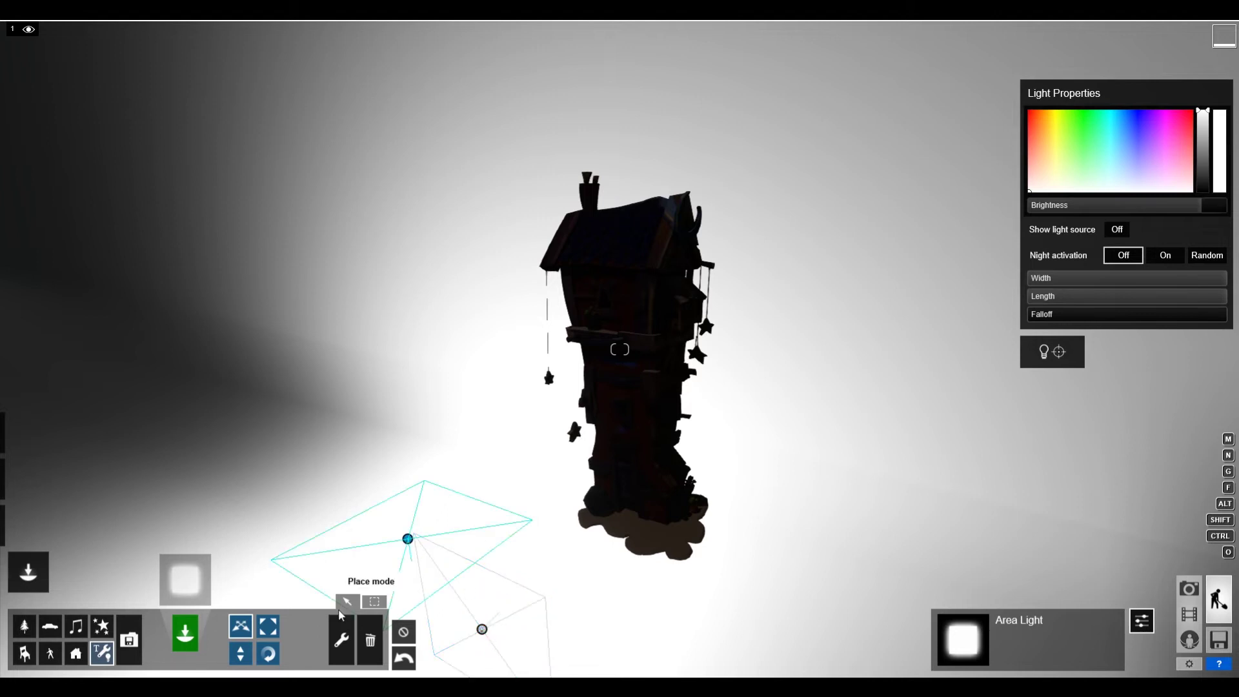
key("s")
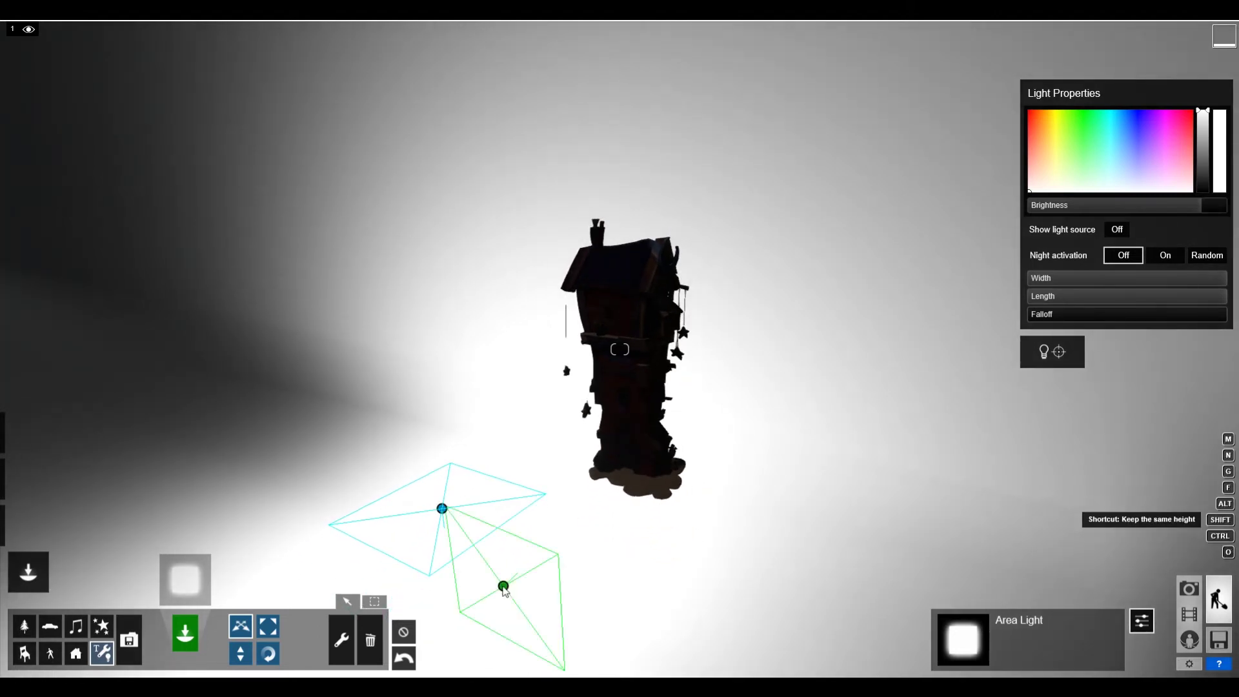
left_click(503, 586)
left_click(442, 508)
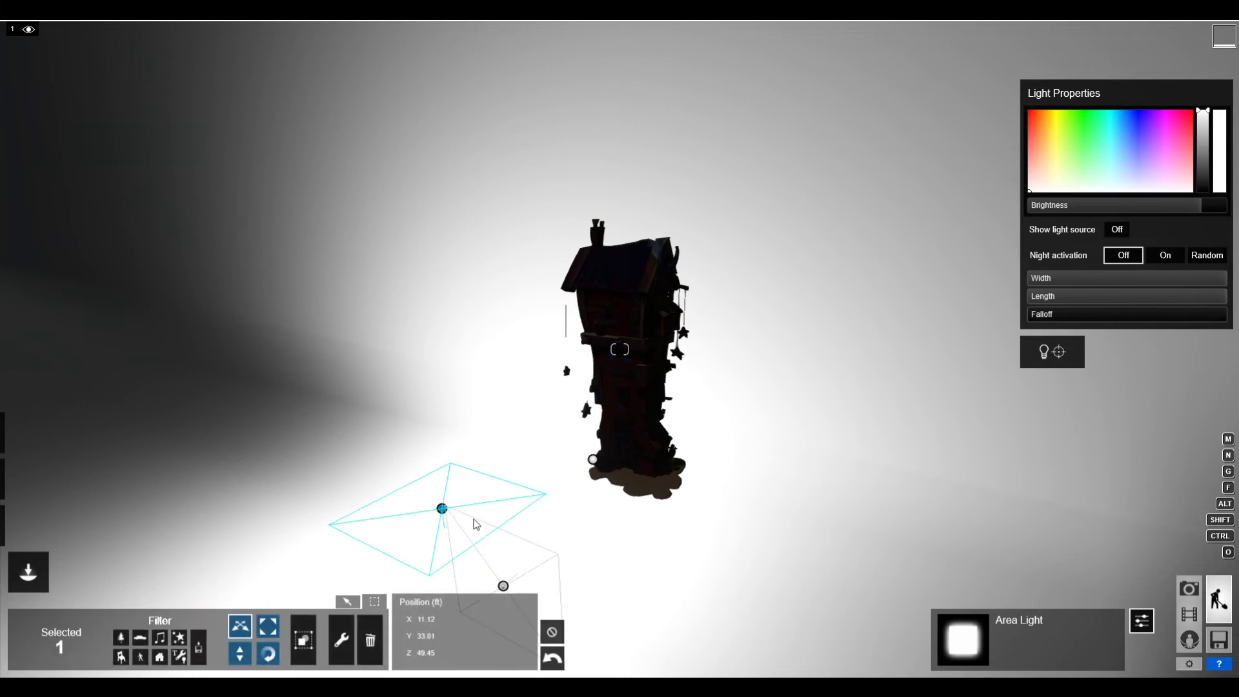
left_click(354, 602)
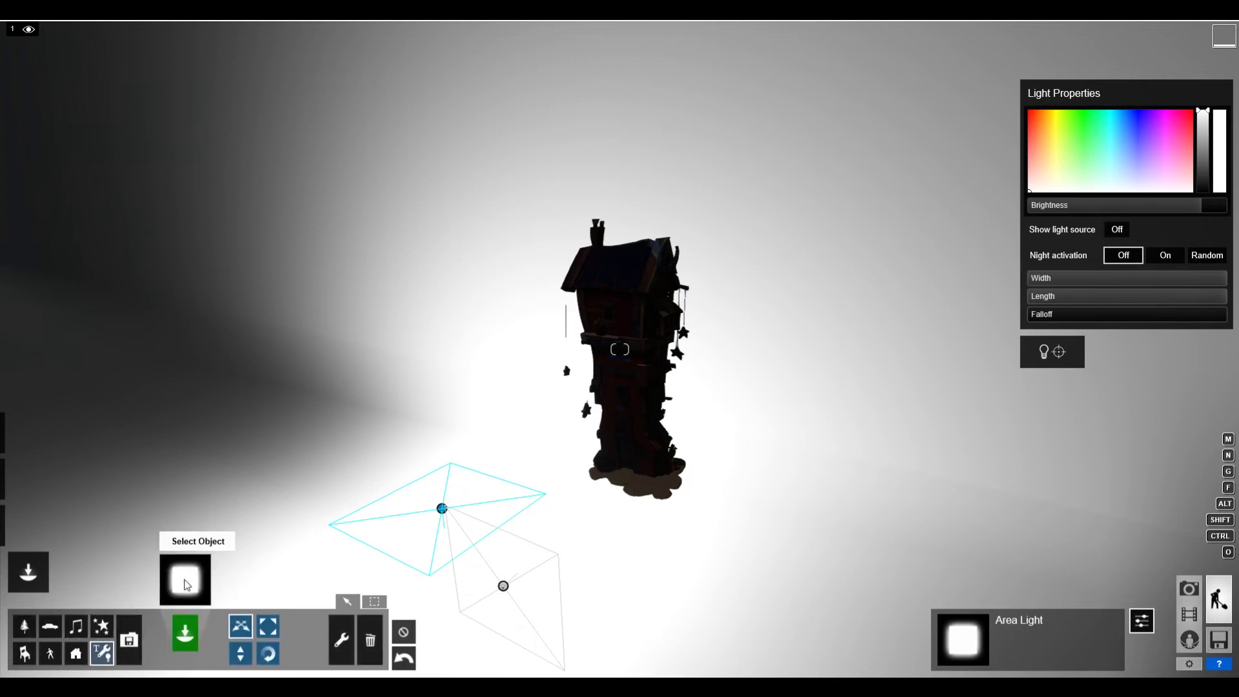
Choose the first OmniLight from the lights library and undo the last deletion of an area light
left_click(185, 579)
left_click(374, 153)
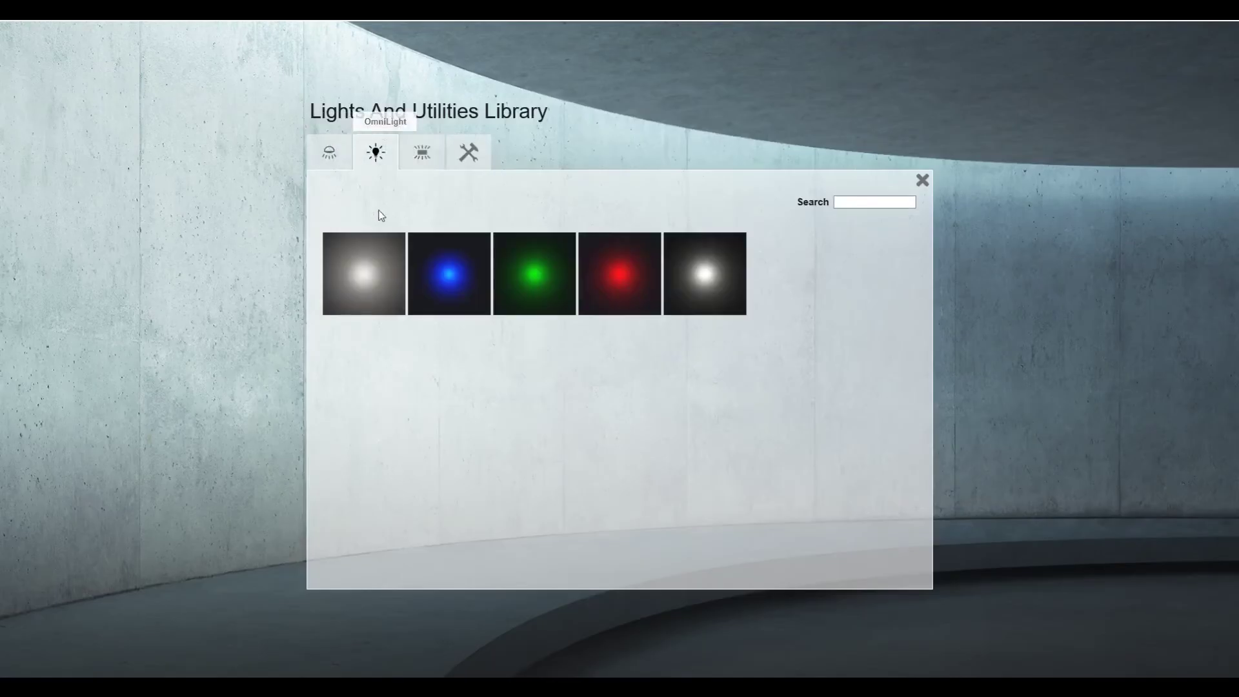
left_click(364, 262)
left_click_drag(637, 359, 848, 287)
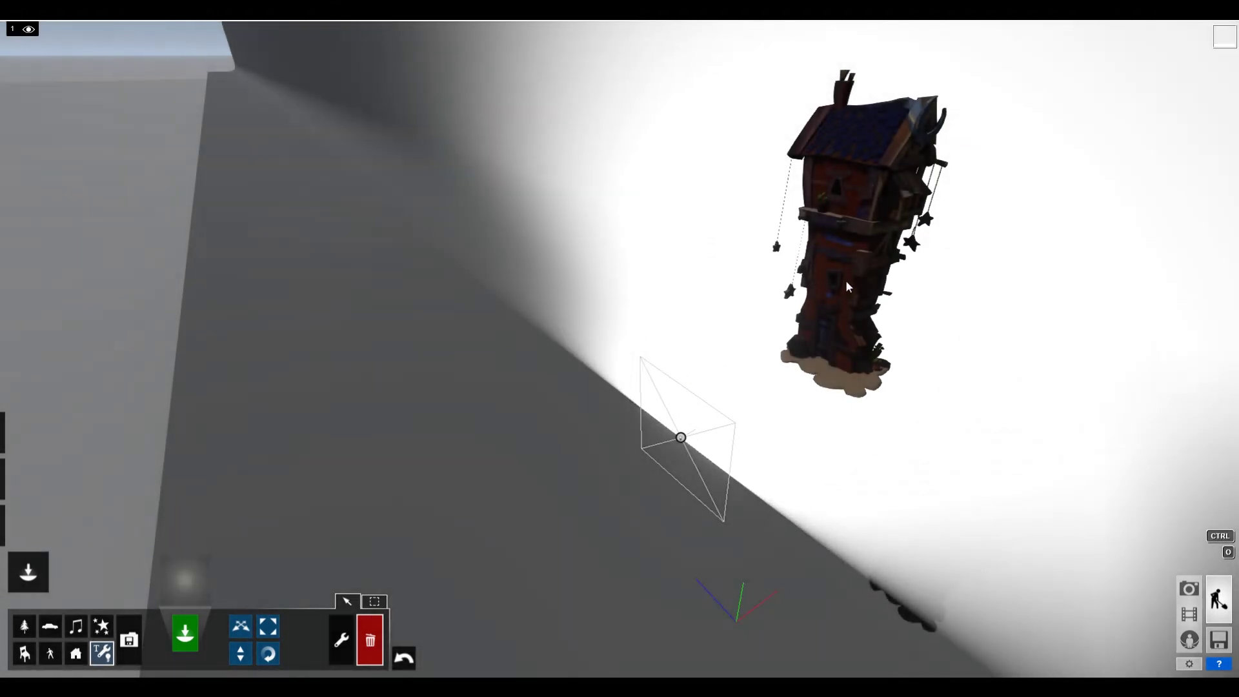
left_click(405, 657)
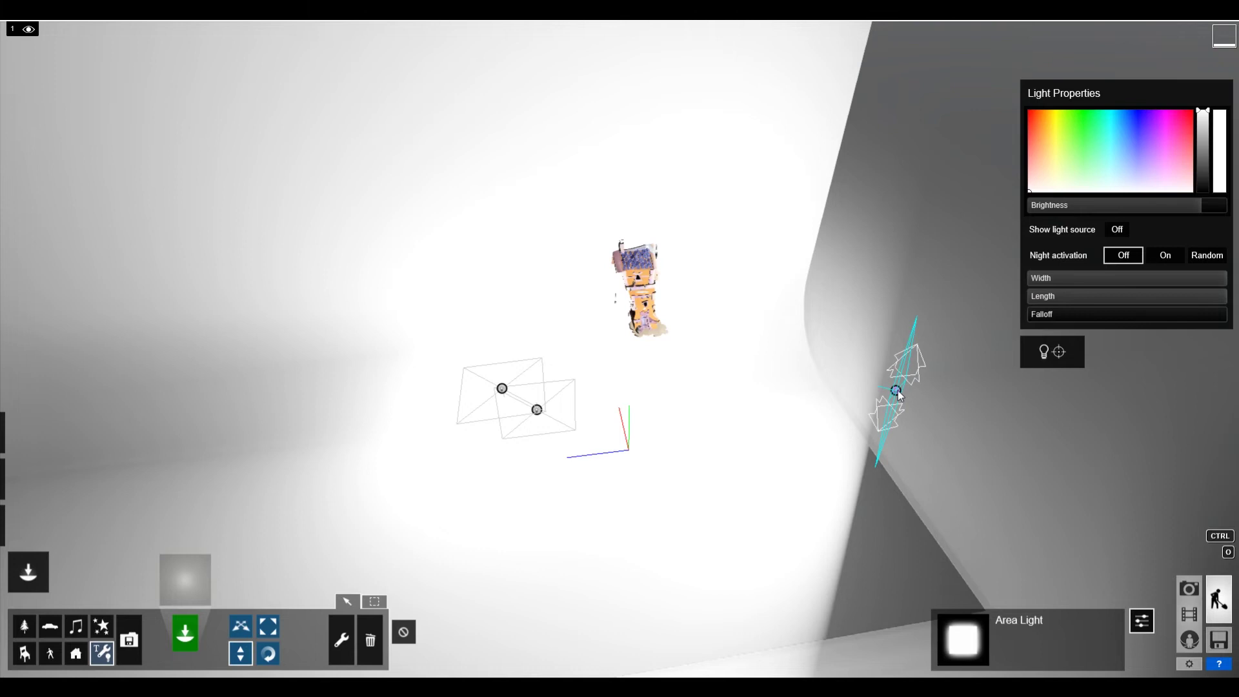
Raise the upright area light on the opposite side of the tower and return to the build view
left_click_drag(897, 390, 943, 264)
left_click_drag(971, 223, 975, 213)
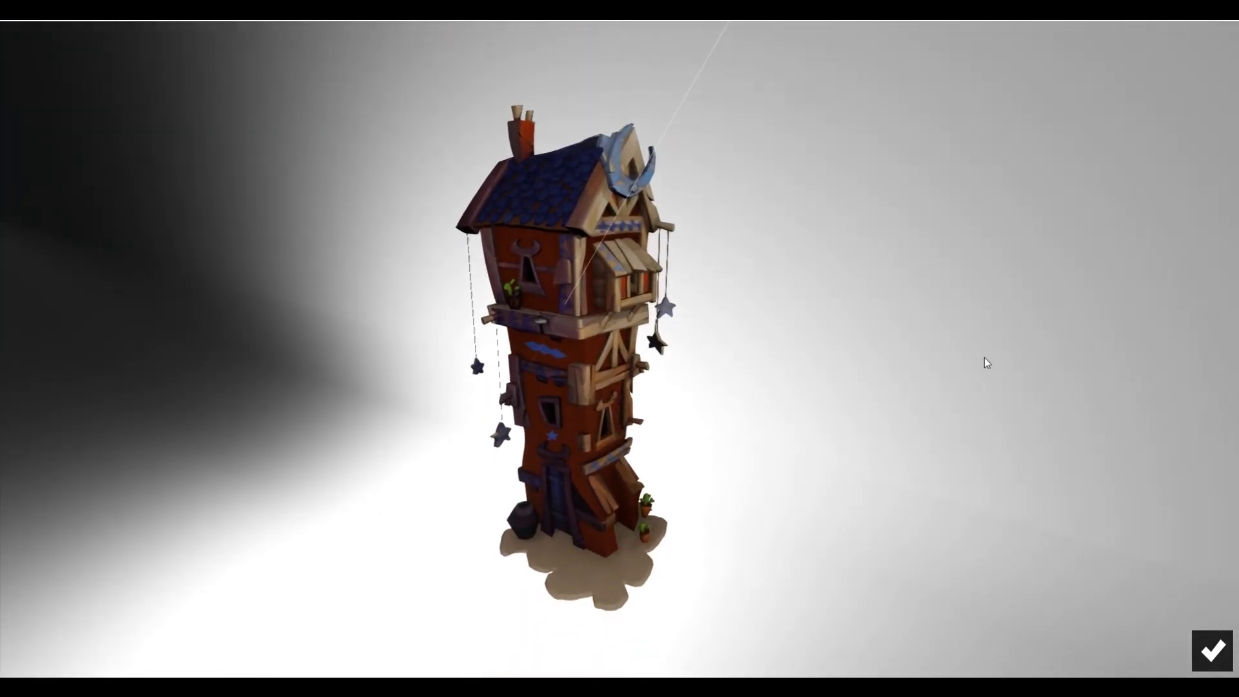
left_click(1224, 637)
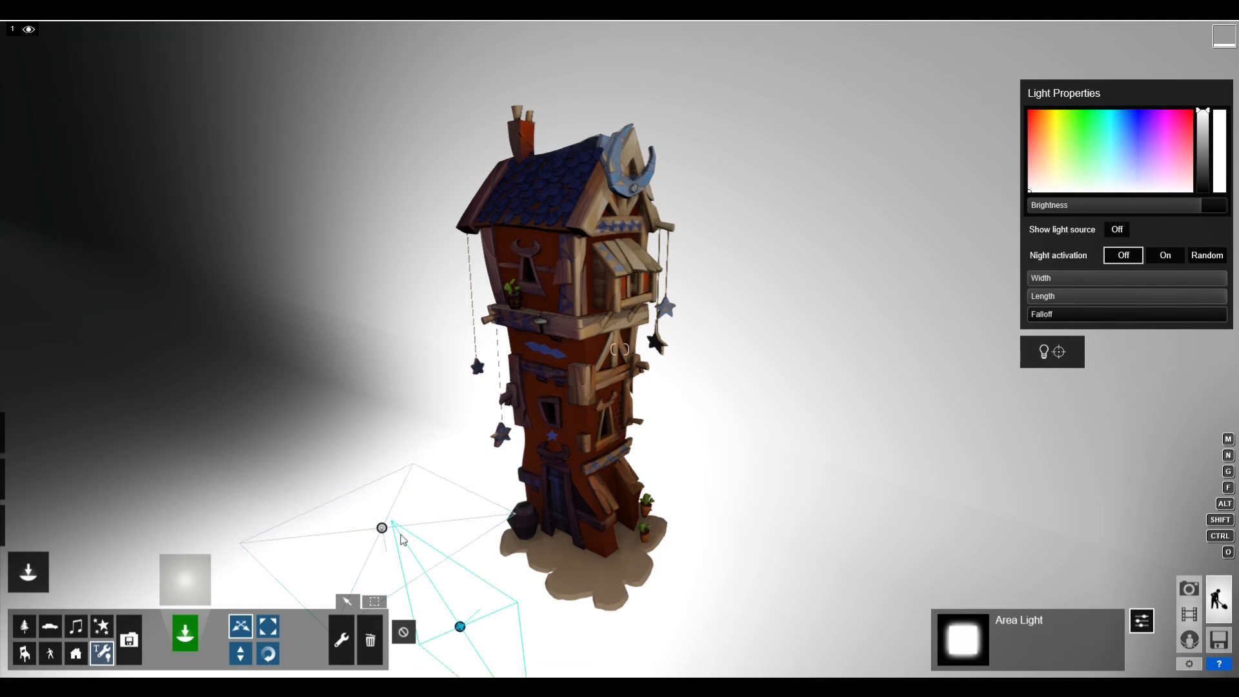
Group the two neighbouring area lights and move the group far from the tower and back close to it
left_click(382, 530)
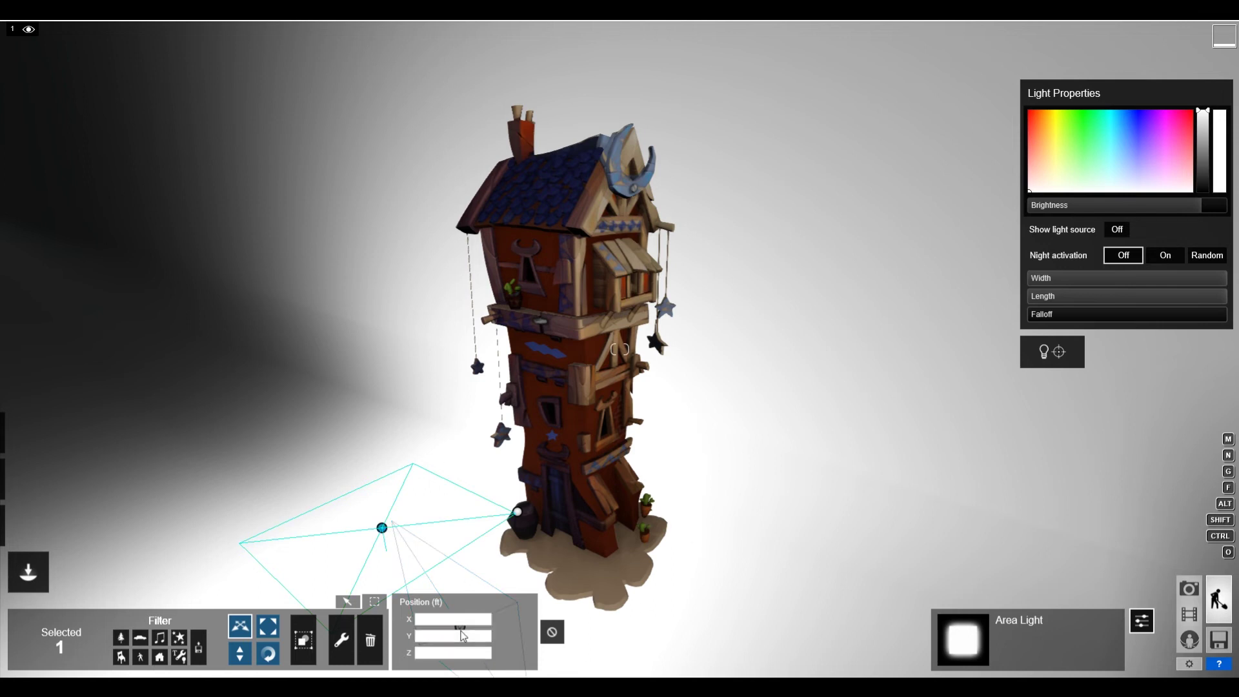
scroll(492, 572, "down", 3)
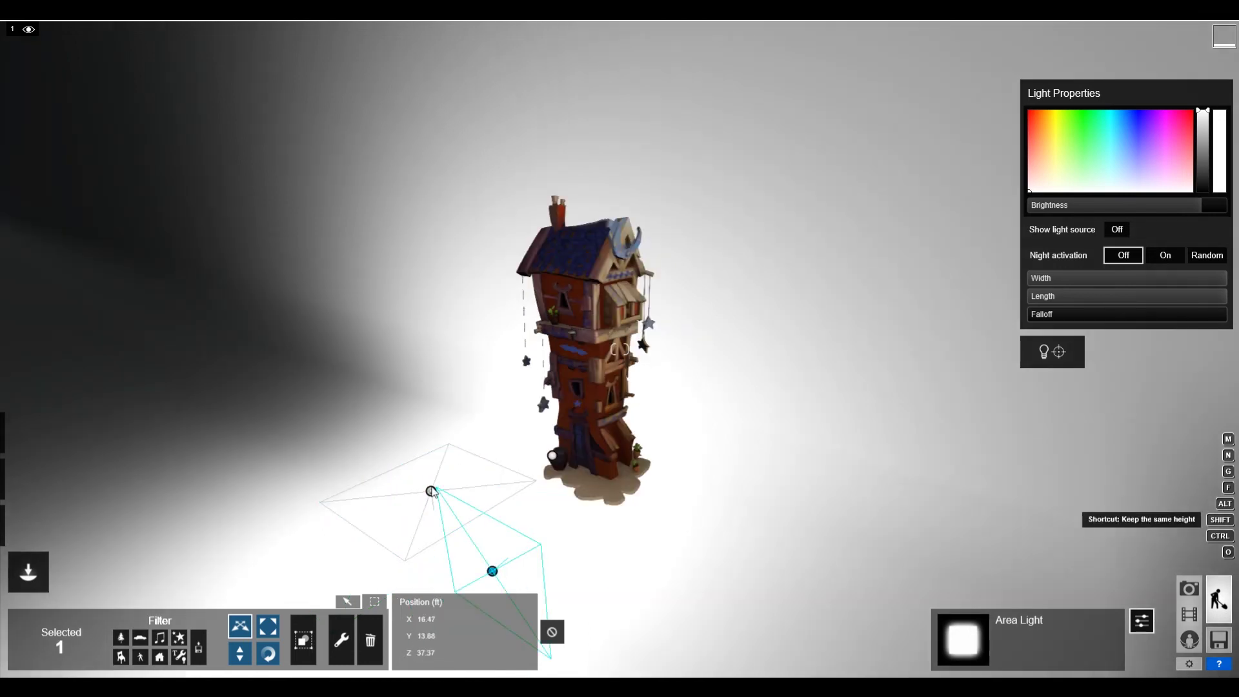
left_click(493, 572, "ctrl")
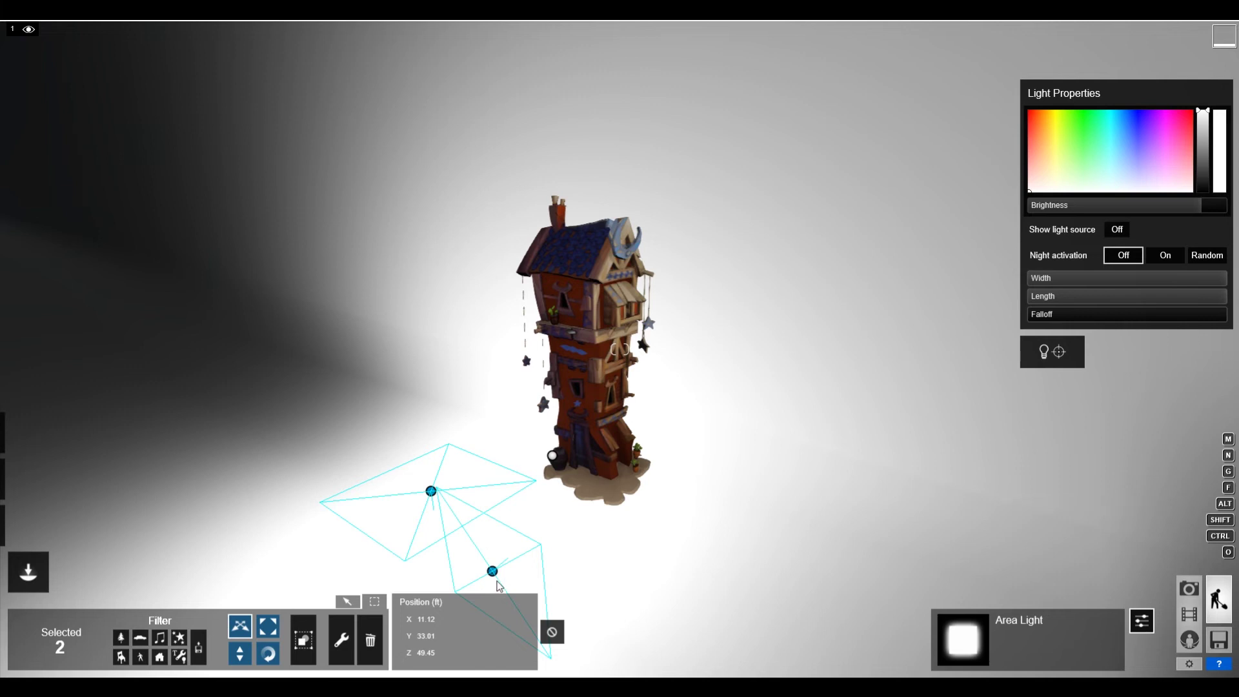
left_click(315, 641)
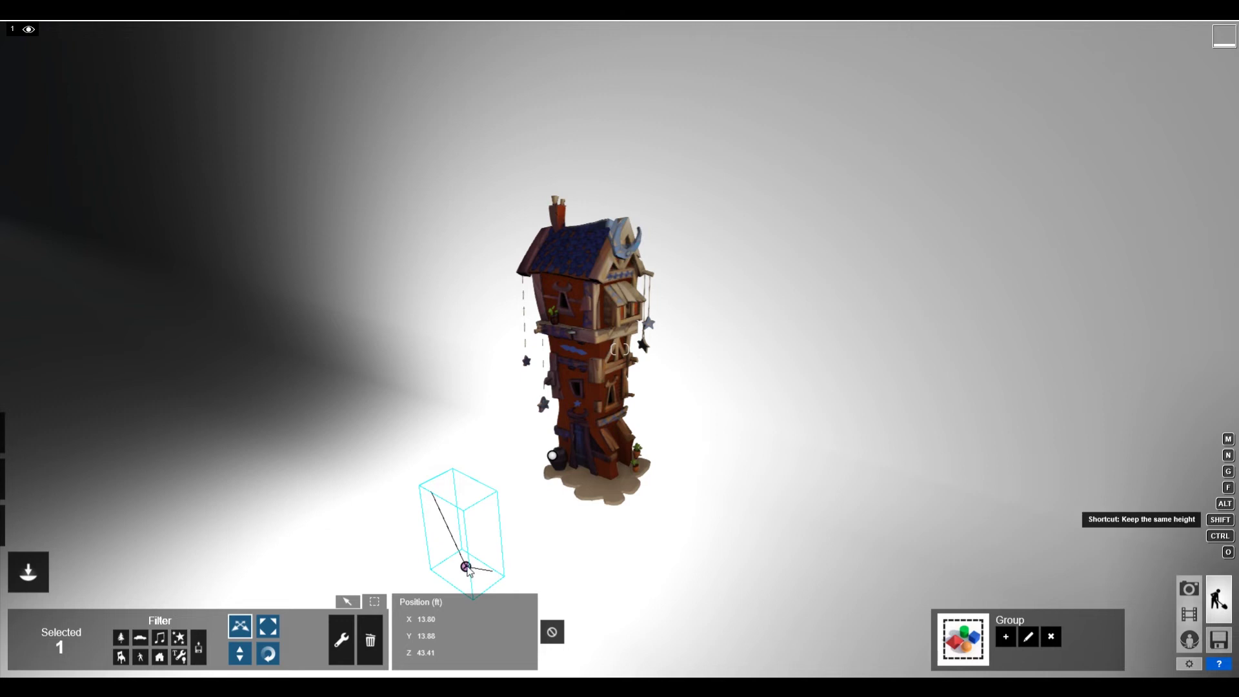
left_click_drag(466, 568, 224, 474)
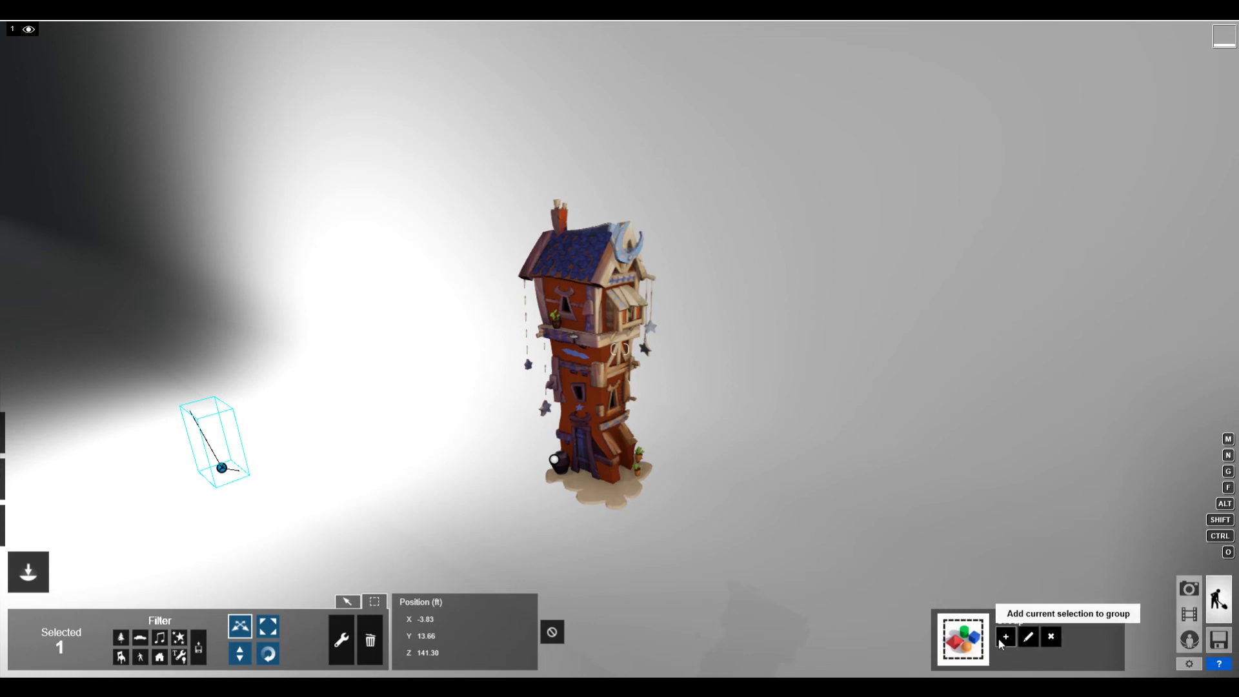
left_click_drag(243, 477, 456, 564)
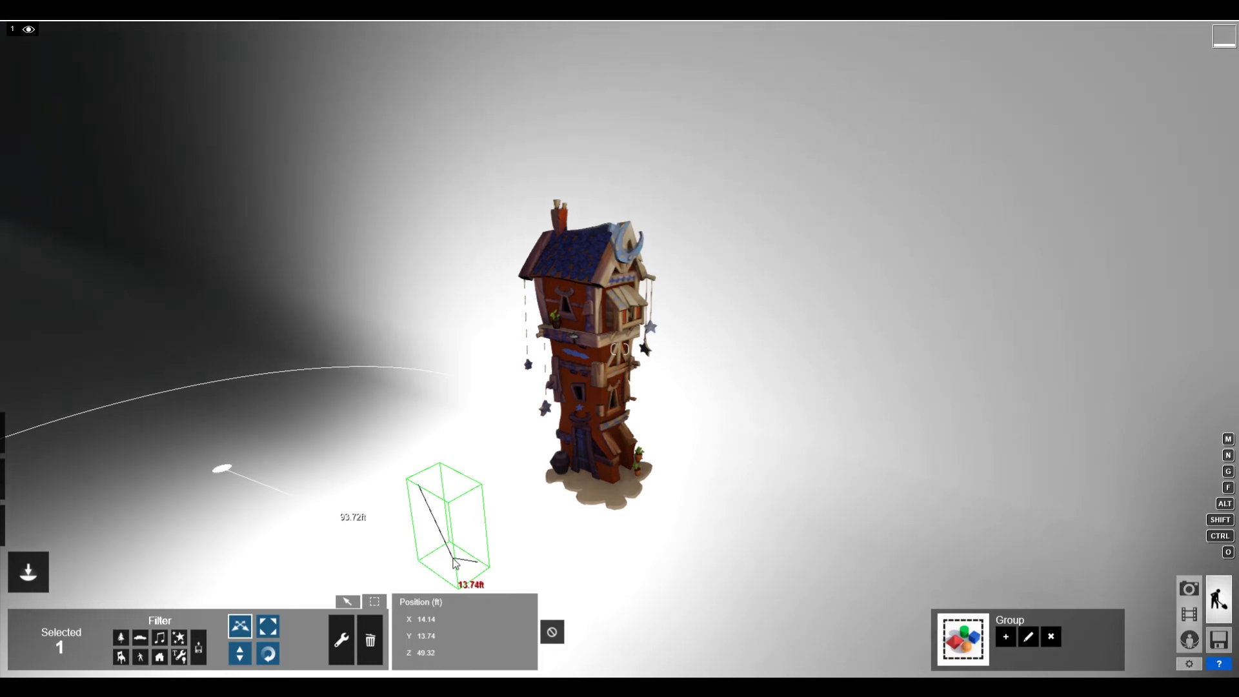
Delete the Styrofoam effect from the first photo and increase the focal length to frame the whole tower more tightly
left_click(1191, 589)
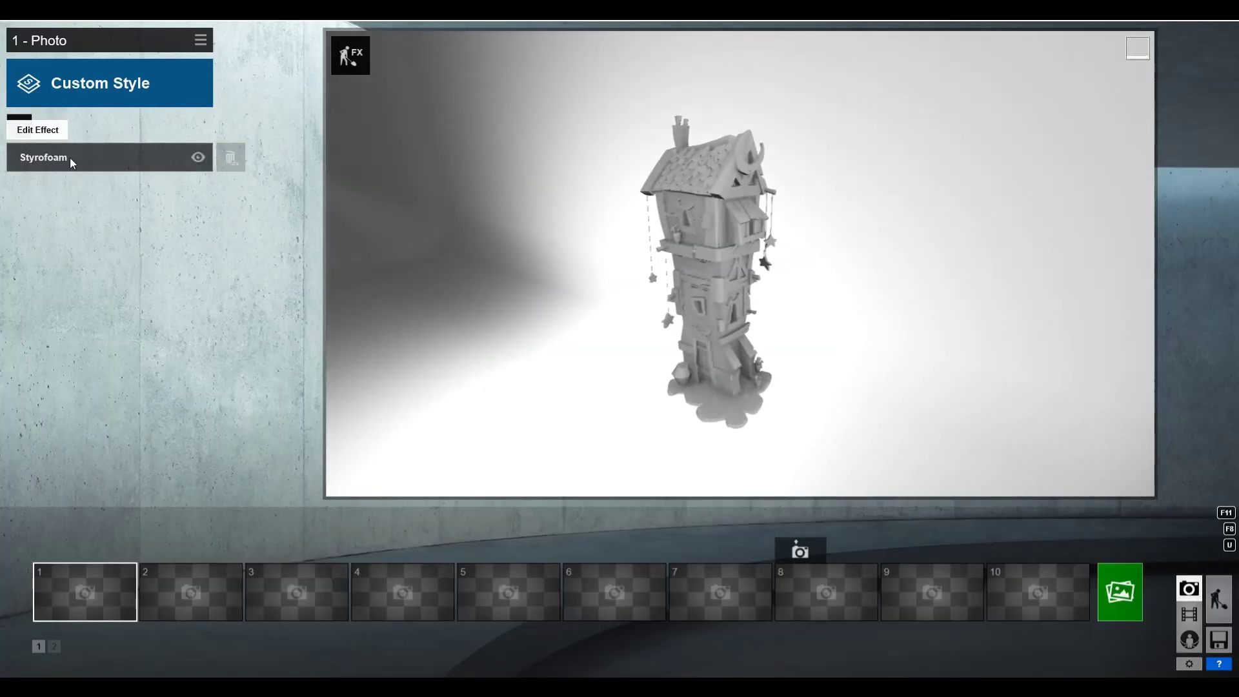
double_click(231, 157)
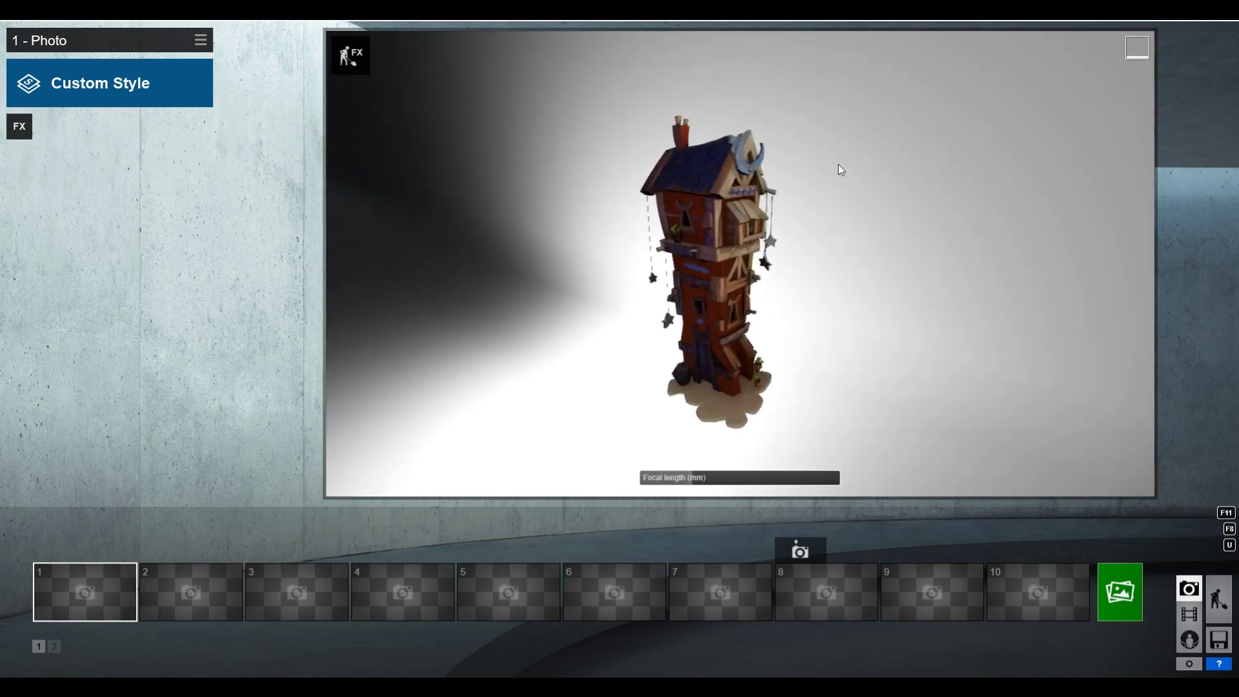
left_click_drag(705, 484, 708, 482)
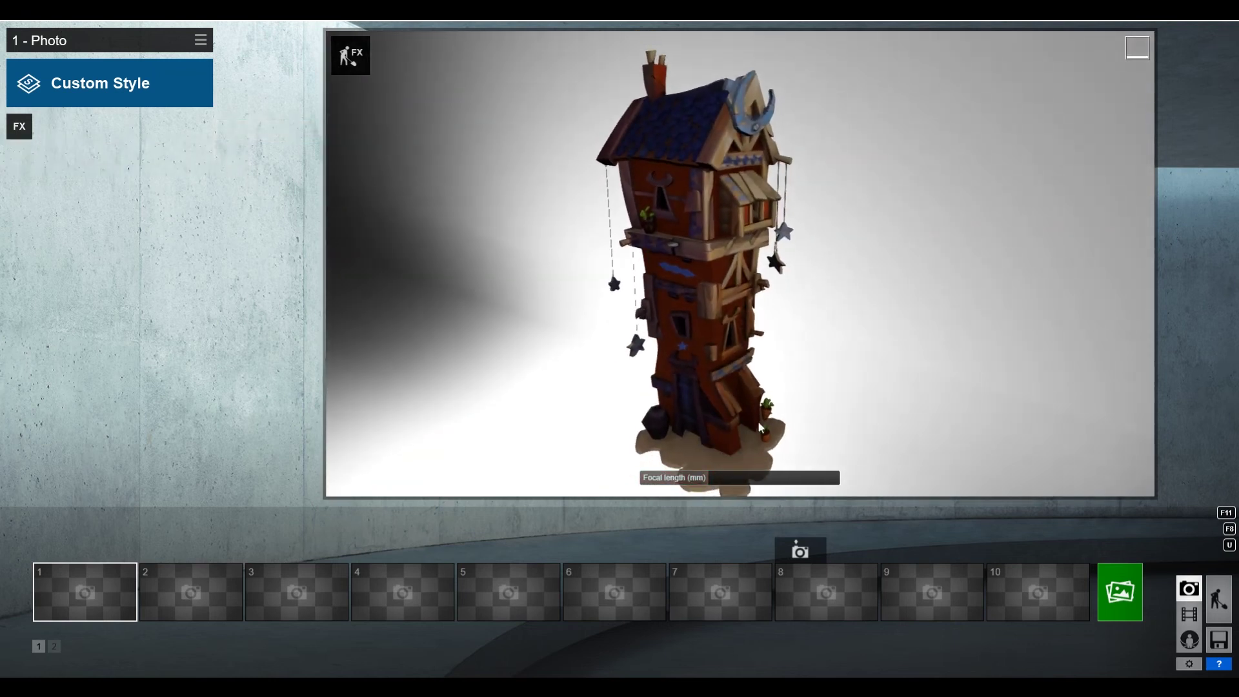
right_click_drag(757, 420, 669, 249)
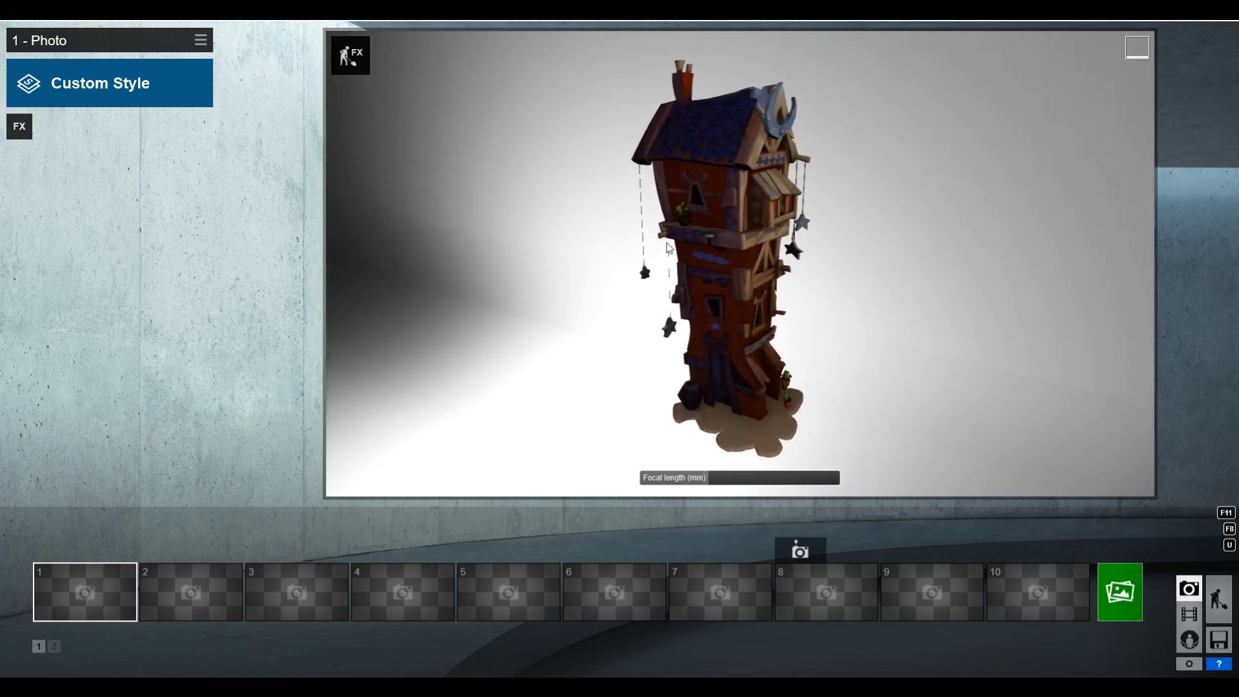
Keep the Custom Style for the photo and add the Styrofoam effect
left_click(106, 90)
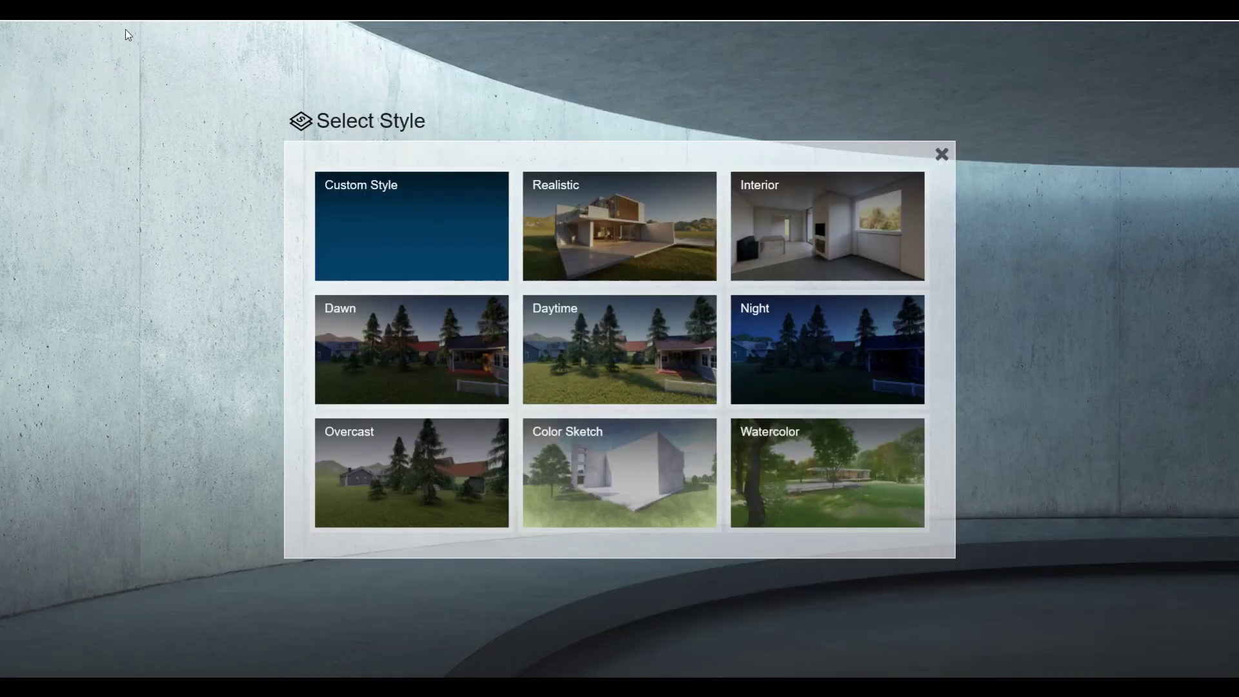
left_click(500, 227)
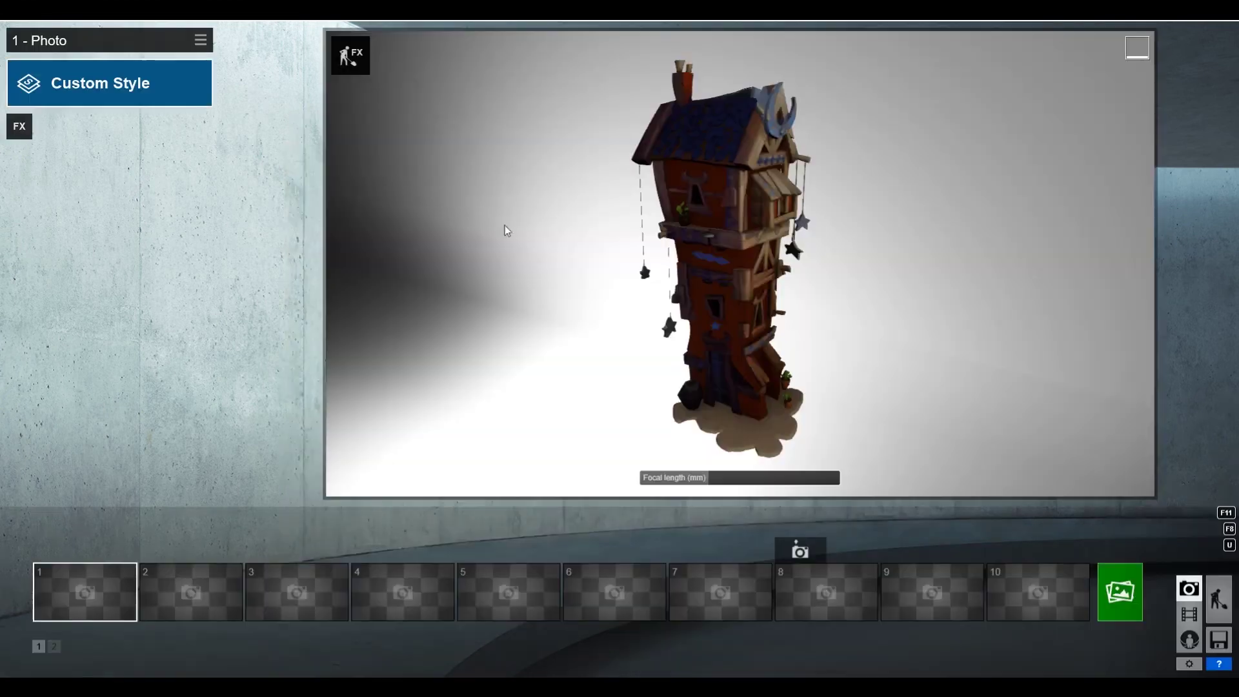
left_click(21, 134)
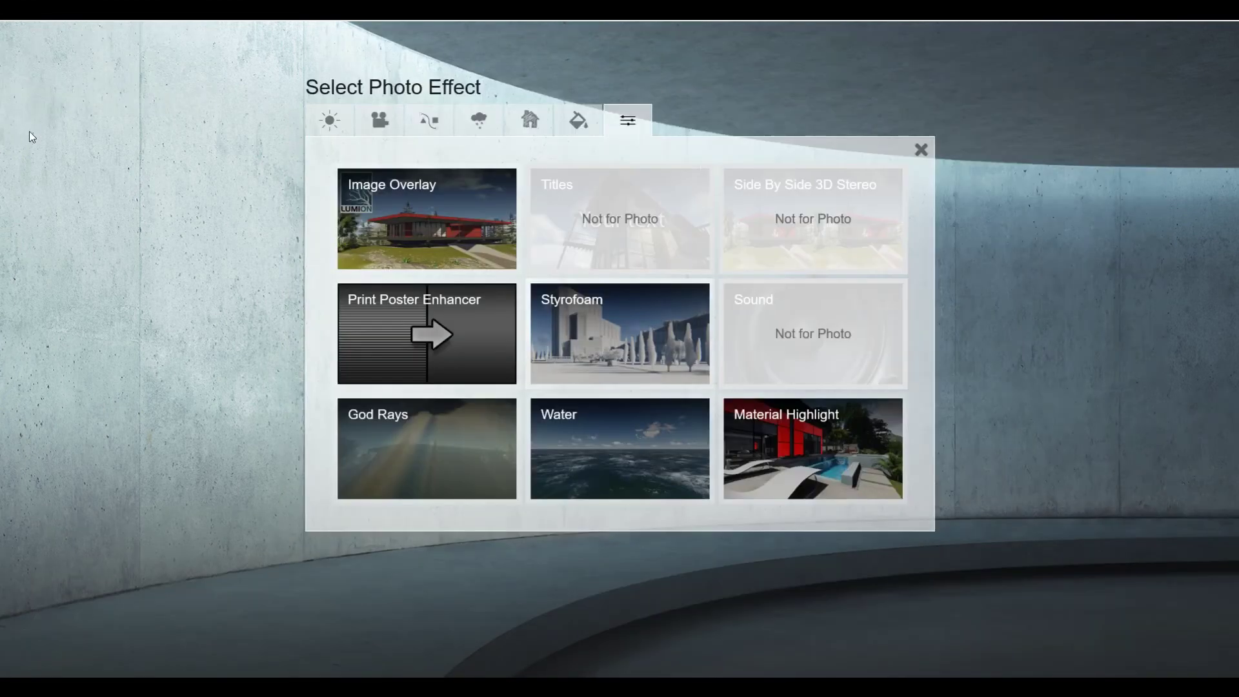
left_click(329, 120)
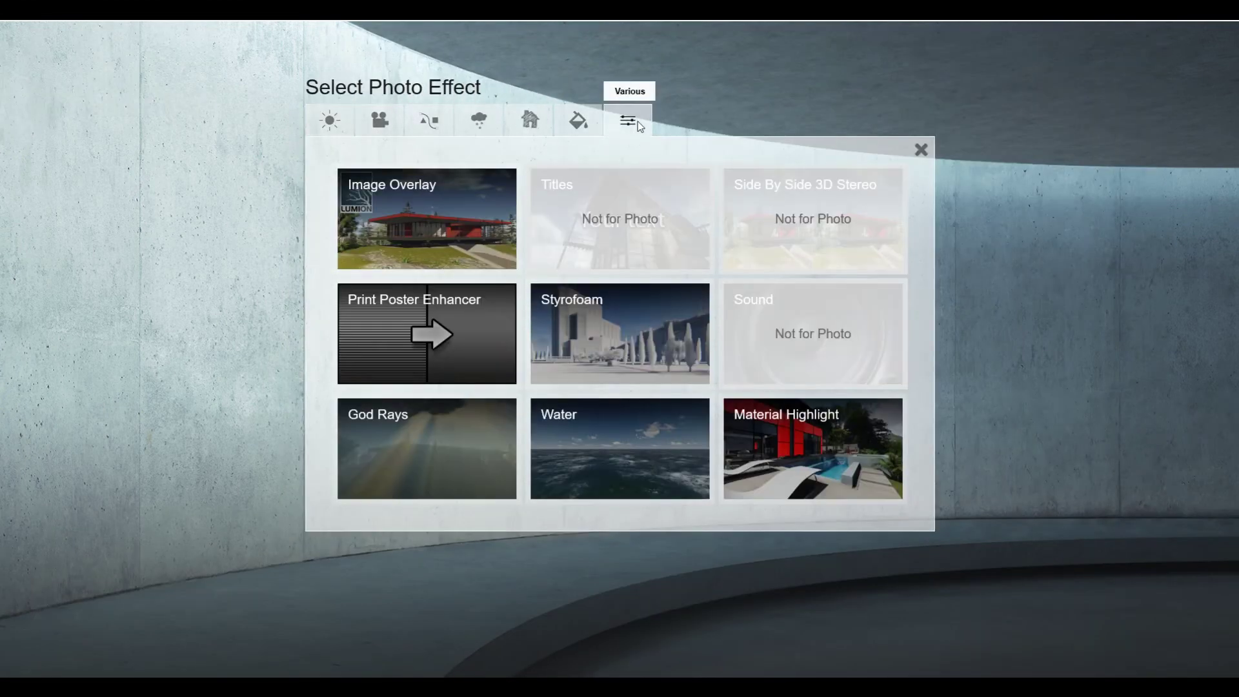
left_click(636, 311)
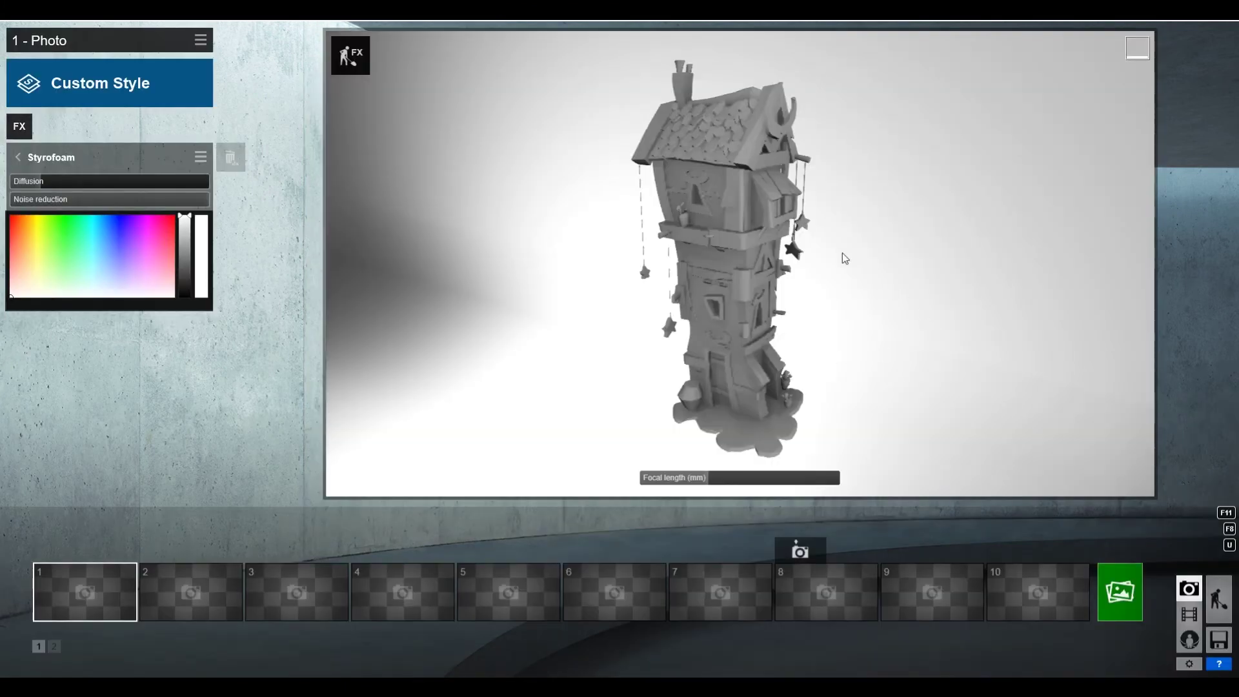
Set the Styrofoam effect's colour to a saturated blue and its Diffusion to the maximum
left_click_drag(81, 181, 1, 198)
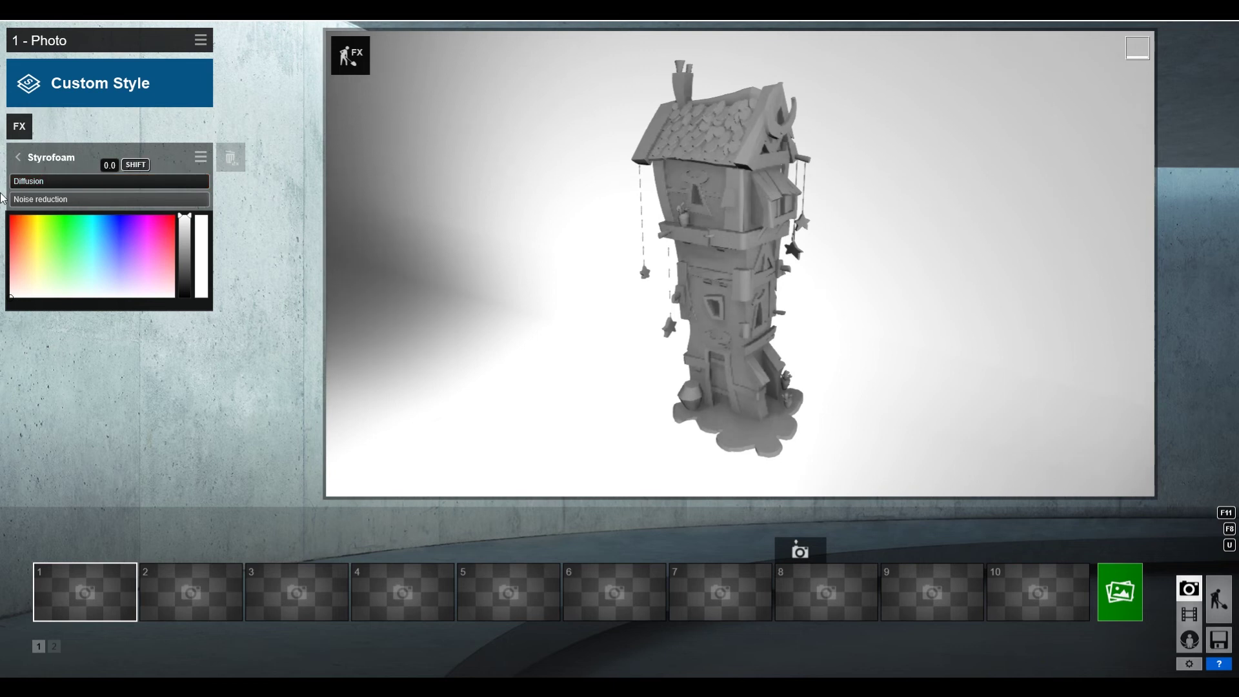
mouse_move(184, 223)
left_mouse_down()
mouse_move(184, 264)
mouse_move(202, 292)
mouse_move(168, 173)
mouse_move(186, 216)
mouse_move(223, 207)
mouse_move(182, 278)
mouse_move(182, 213)
left_mouse_up()
left_click(92, 268)
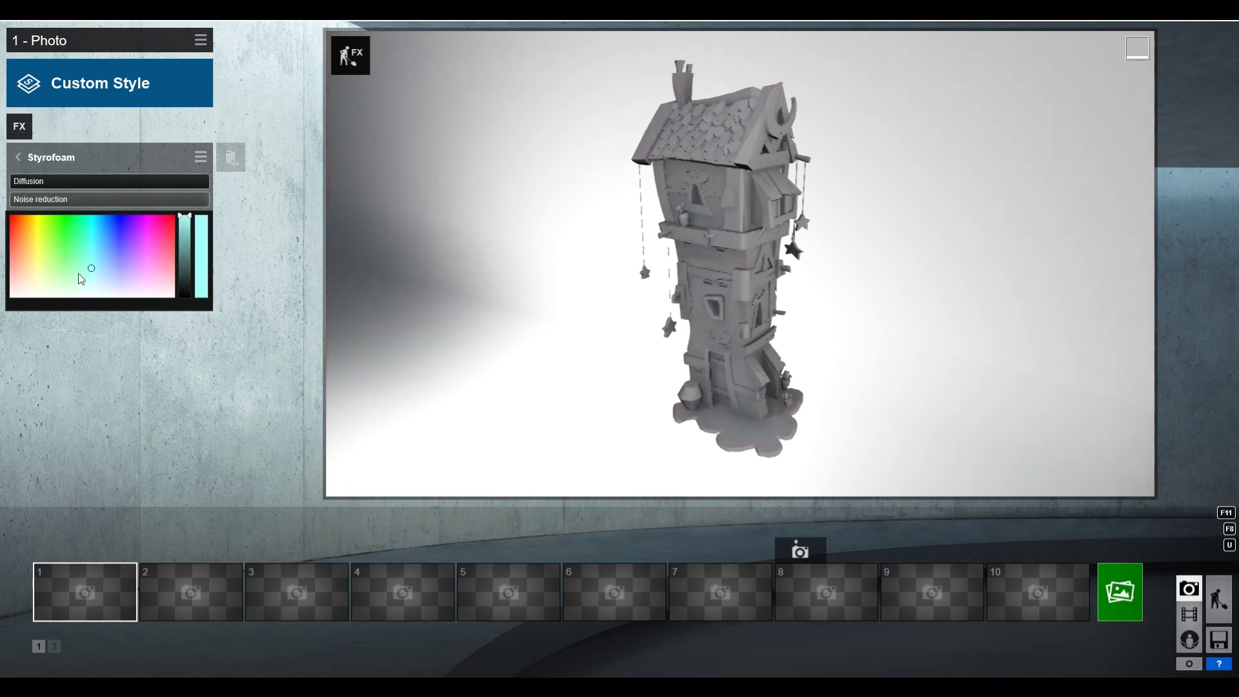
left_click_drag(78, 273, 112, 218)
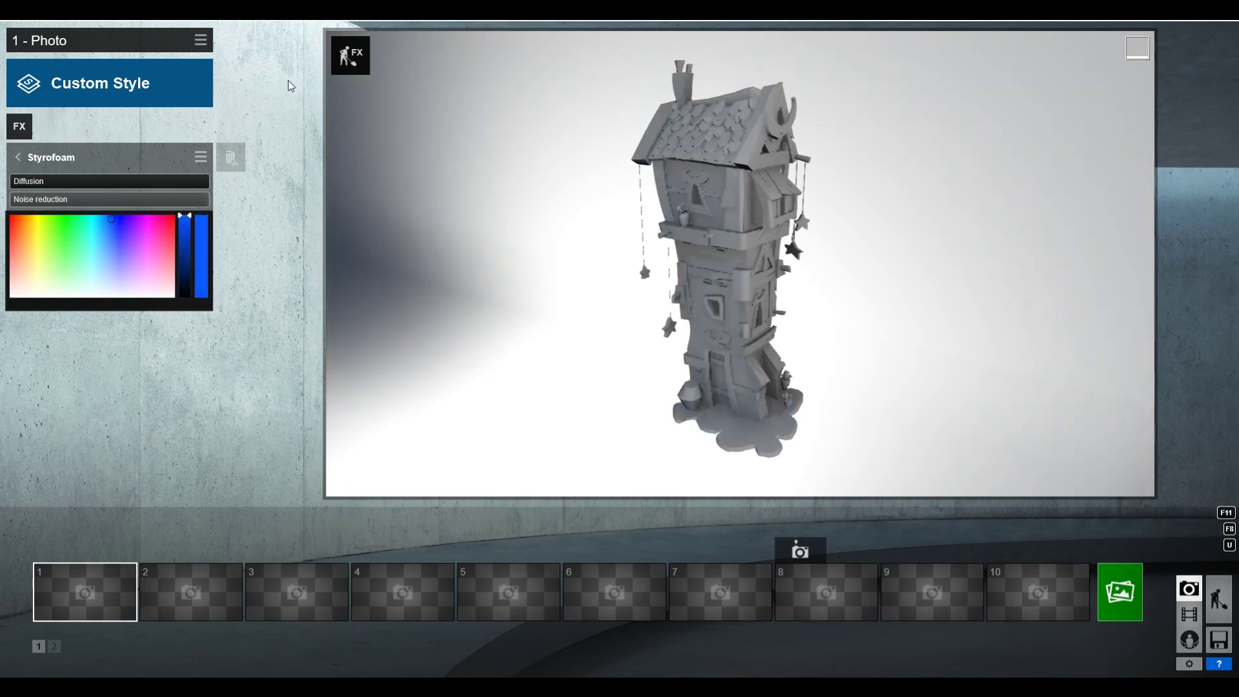
left_click_drag(87, 178, 389, 197)
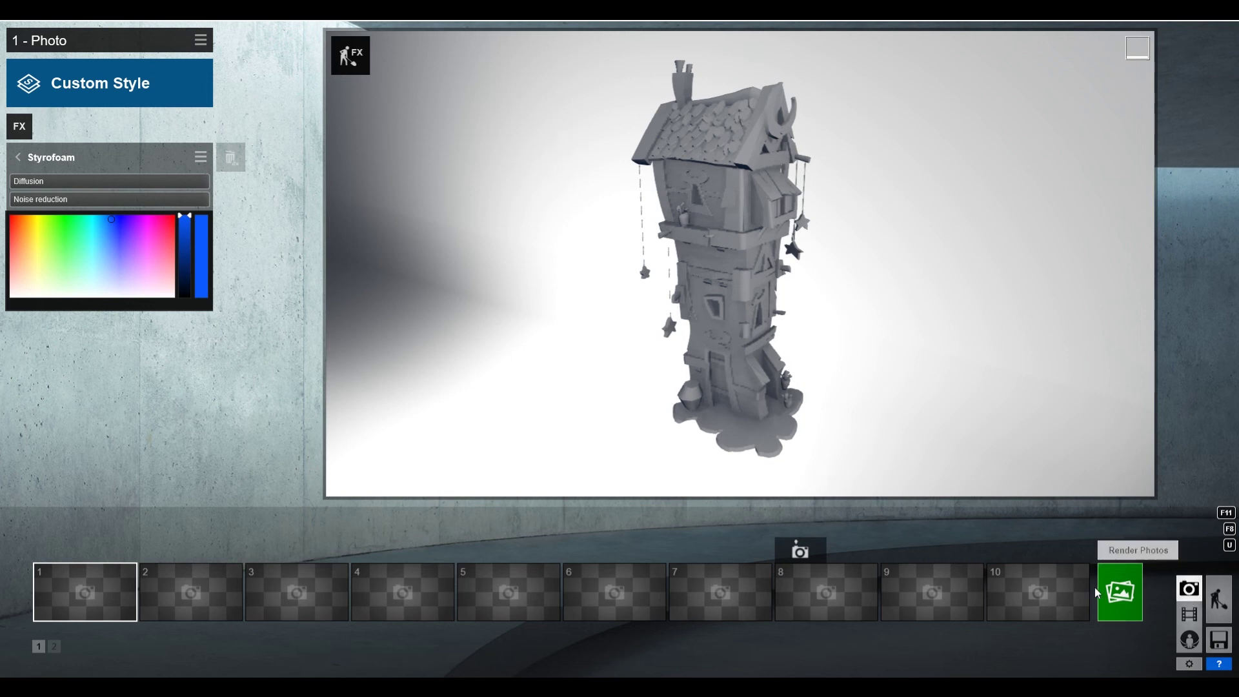
Render the current photo at Email size (1280x720) with an additional lighting map, saving it as a JPG named Moontest
left_click(1121, 592)
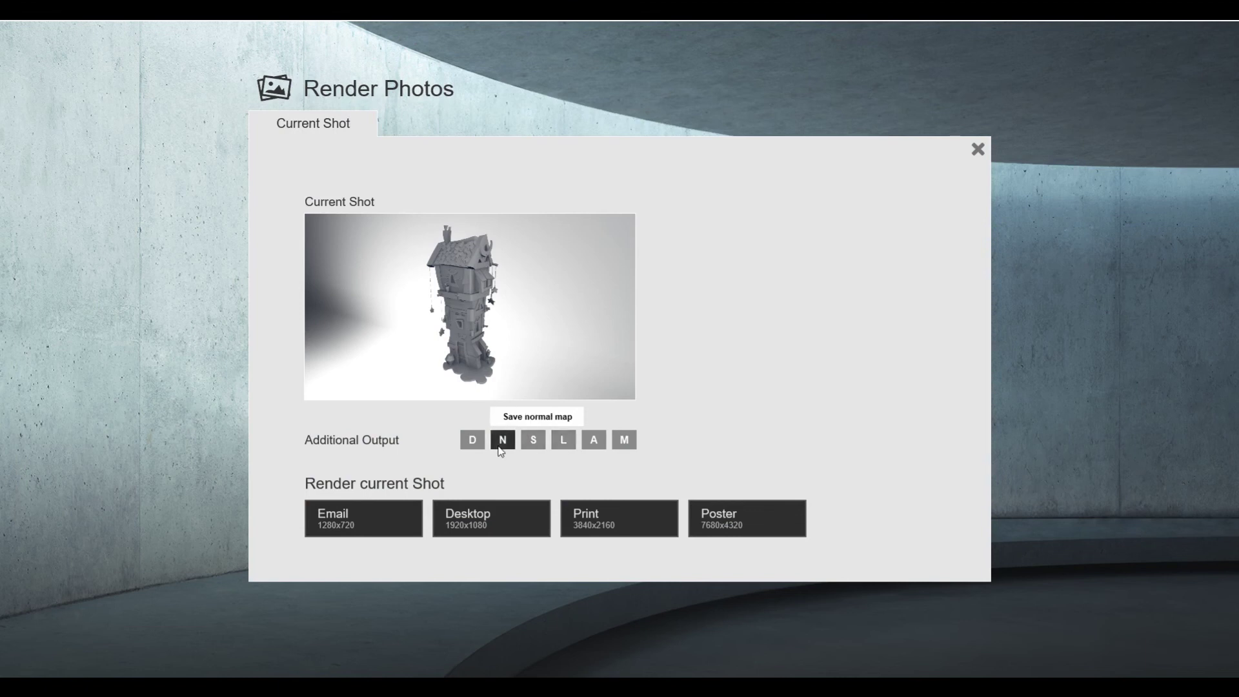
left_click(572, 445)
left_click(348, 531)
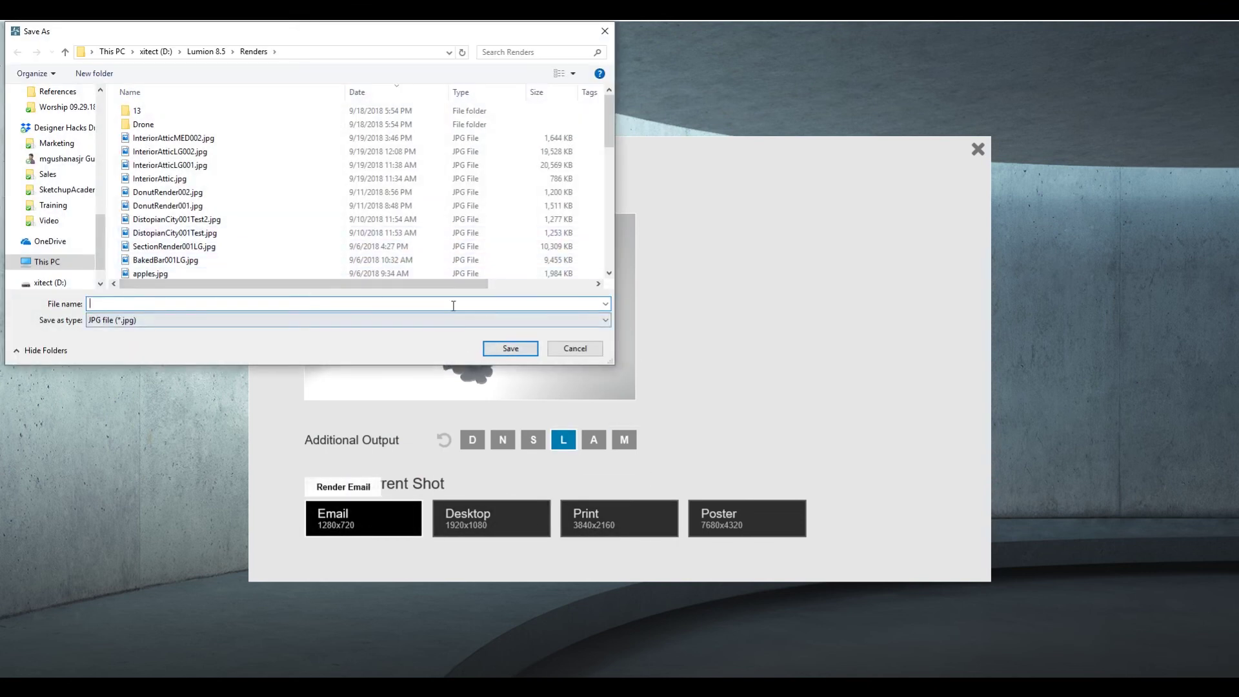
type("Moon")
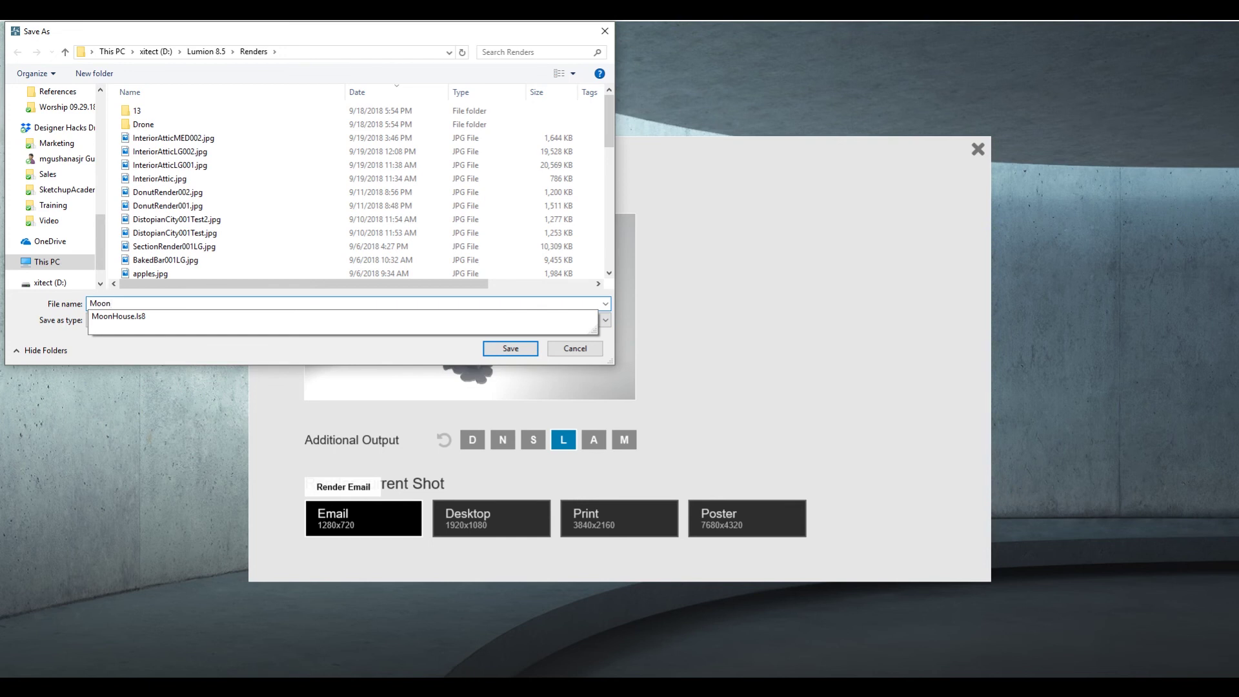
key("Return")
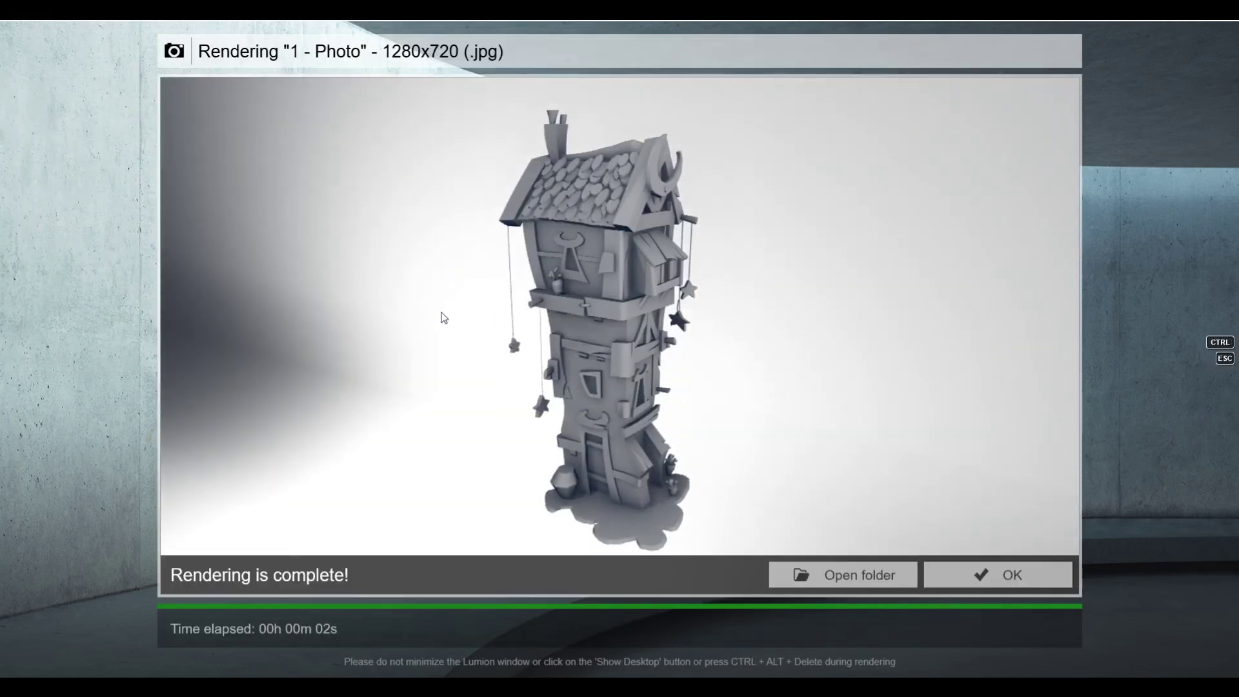
Open the Renders output folder and preview the new Moontest photo, its lighting map, the test depth and specular maps, and ctiy01.jpg
left_click(842, 574)
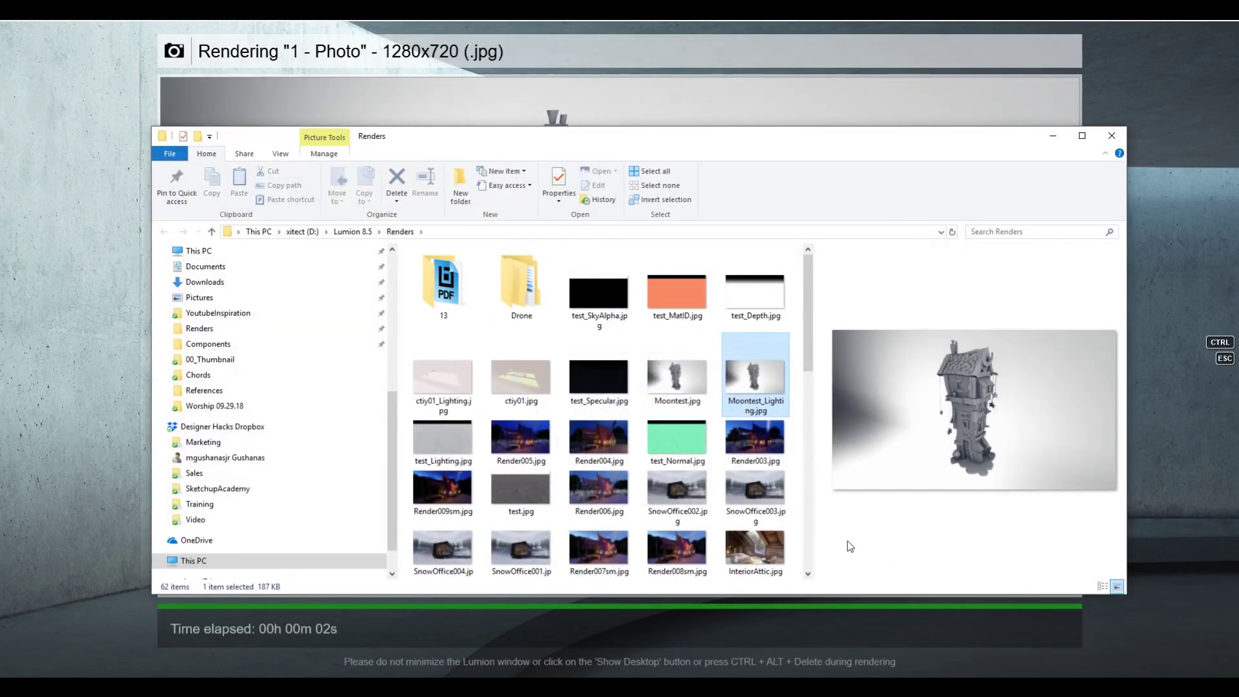
left_click(771, 287)
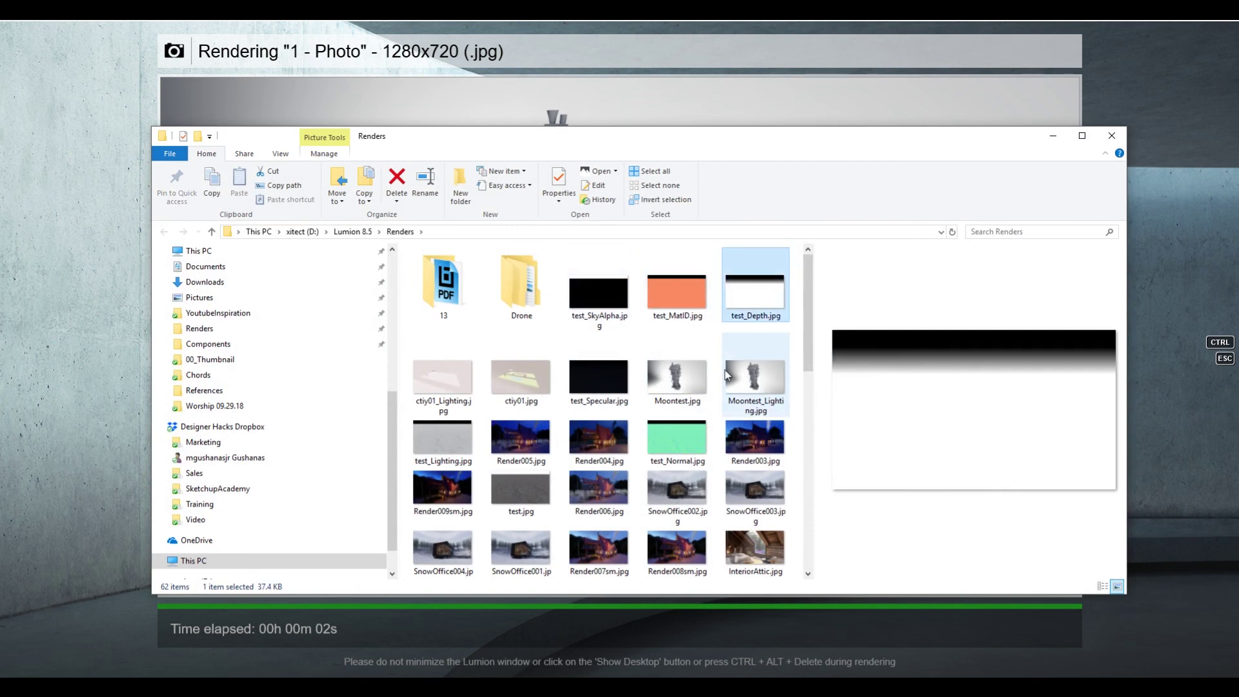
left_click(580, 369)
left_click(682, 365)
left_click(743, 375)
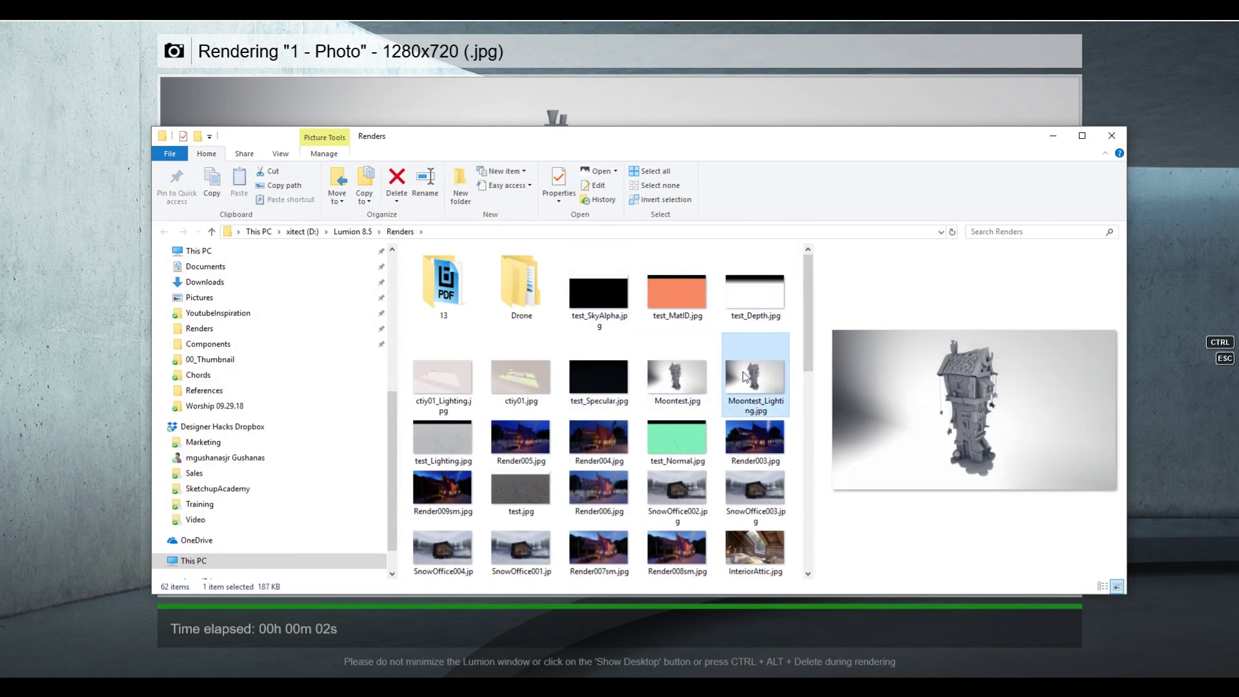
left_click(764, 292)
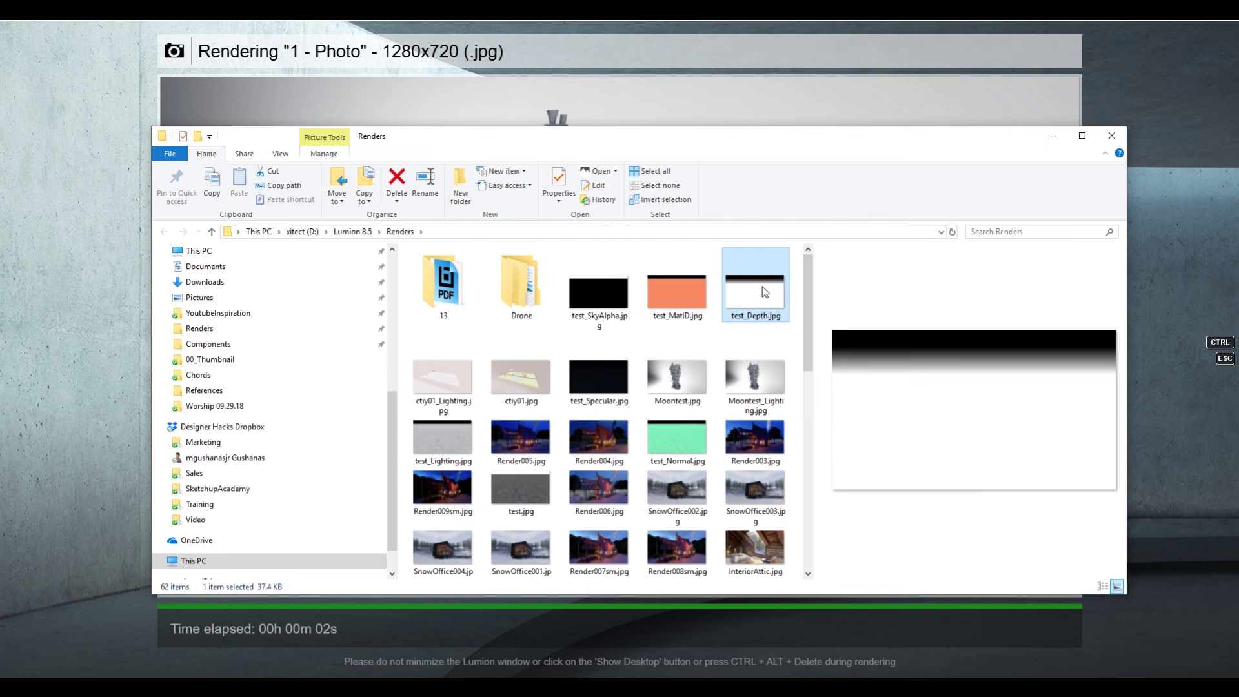
left_click(589, 360)
left_click(521, 379)
Browse the Renders folder for earlier renders and open the pale, Styrofoam-like image of the snow-surrounded house at full size
scroll(758, 401, "down", 10)
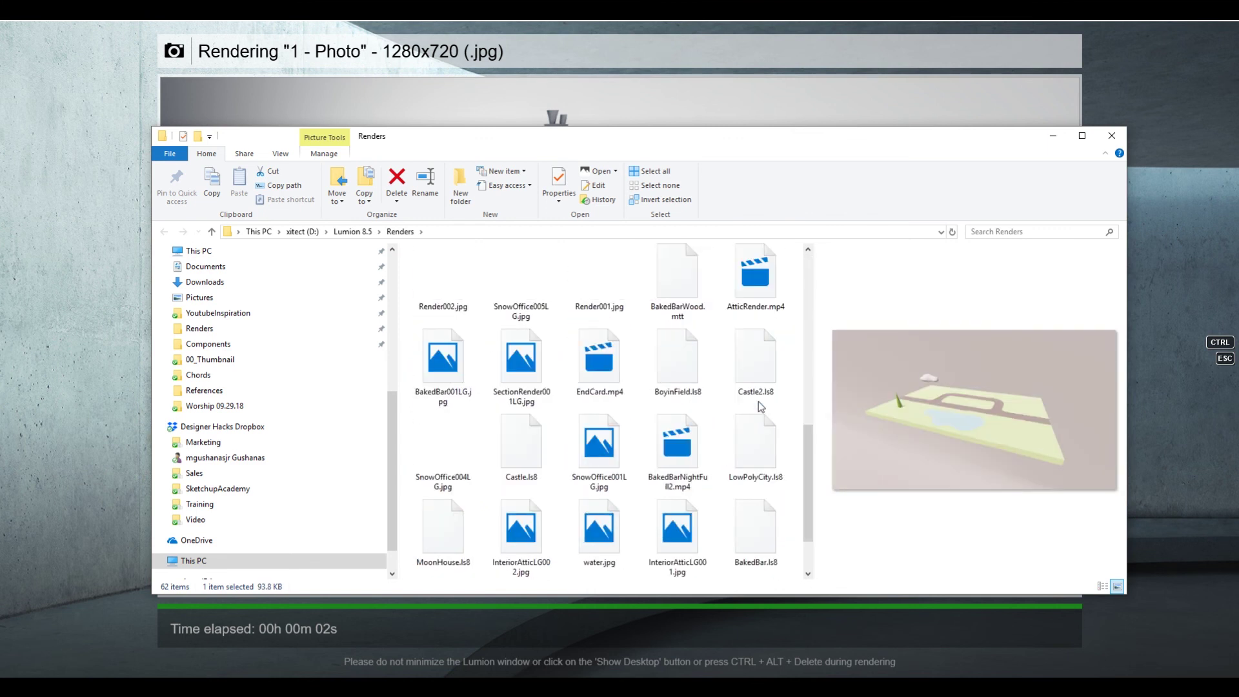
scroll(759, 403, "up", 10)
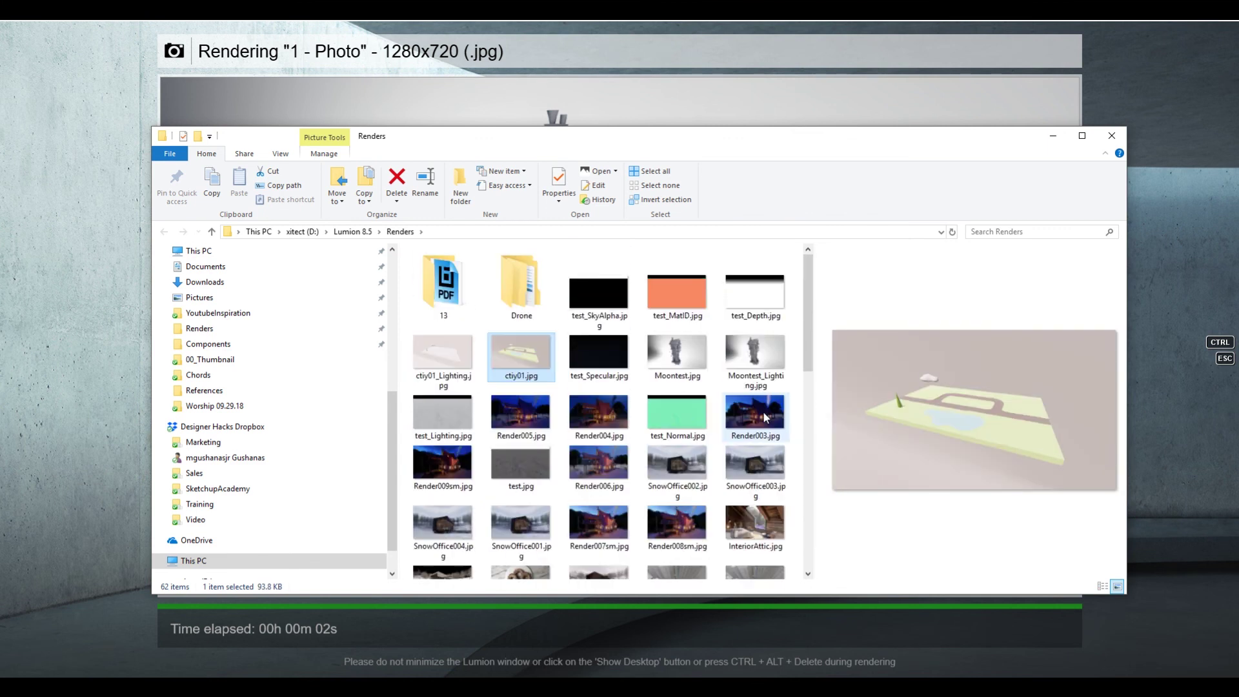
scroll(763, 416, "down", 10)
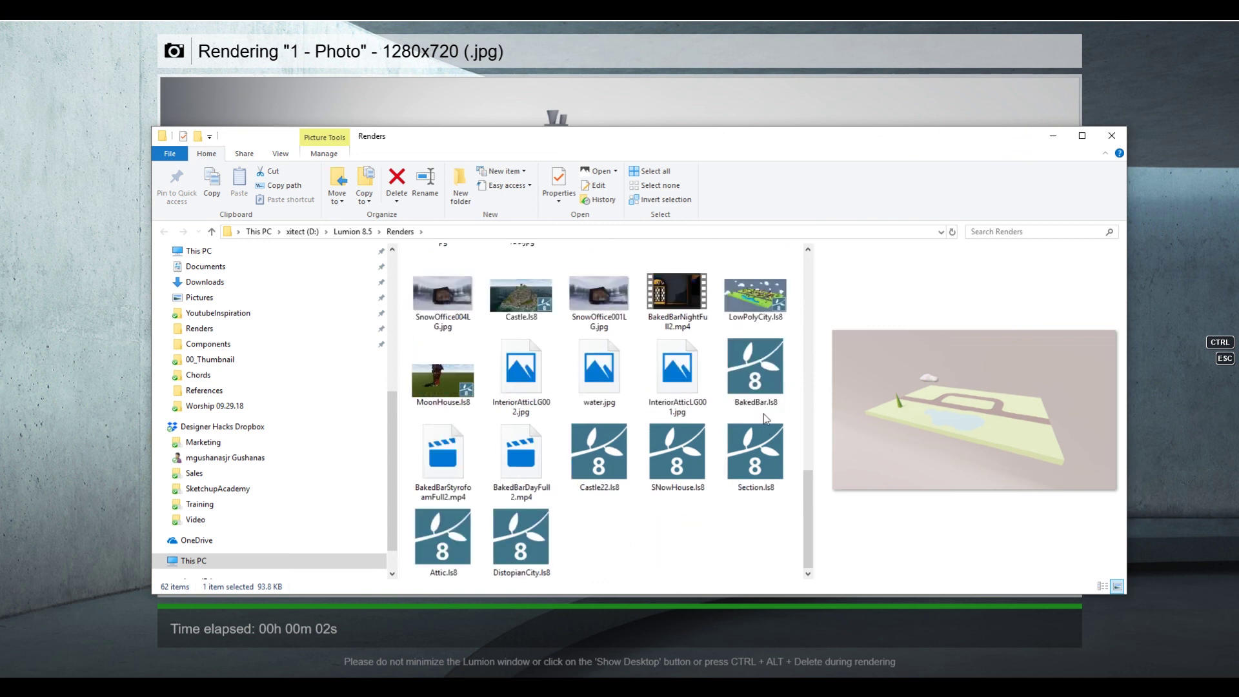
double_click(444, 385)
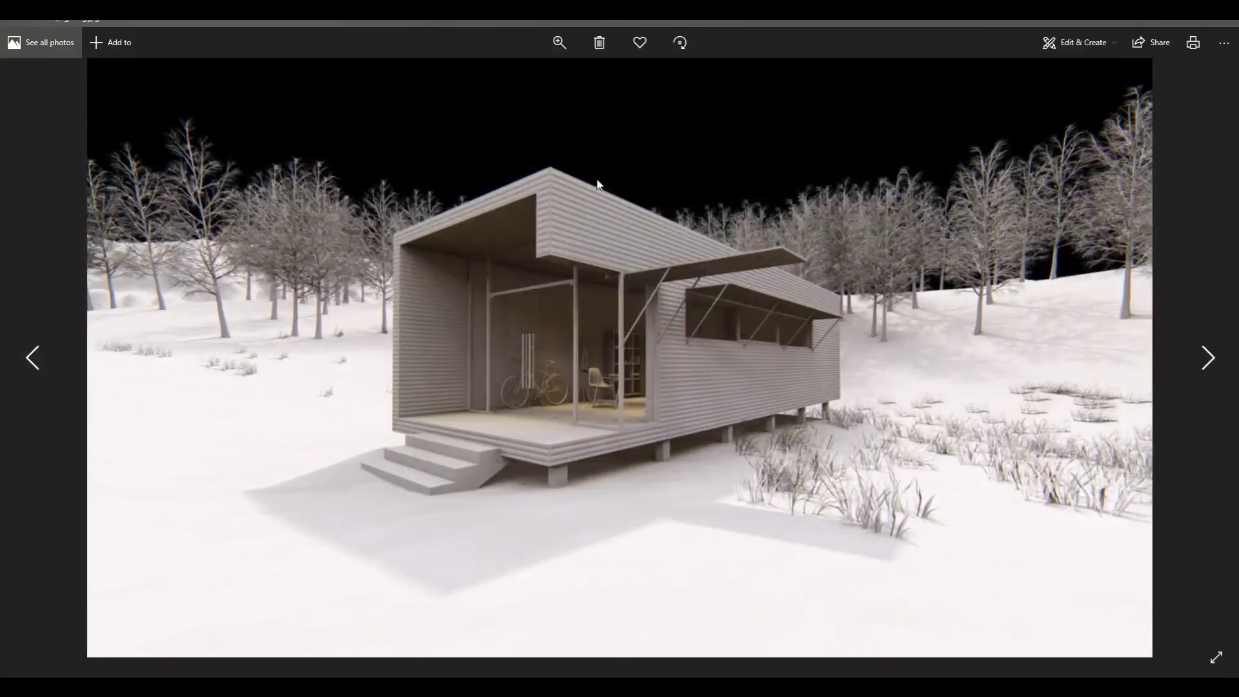